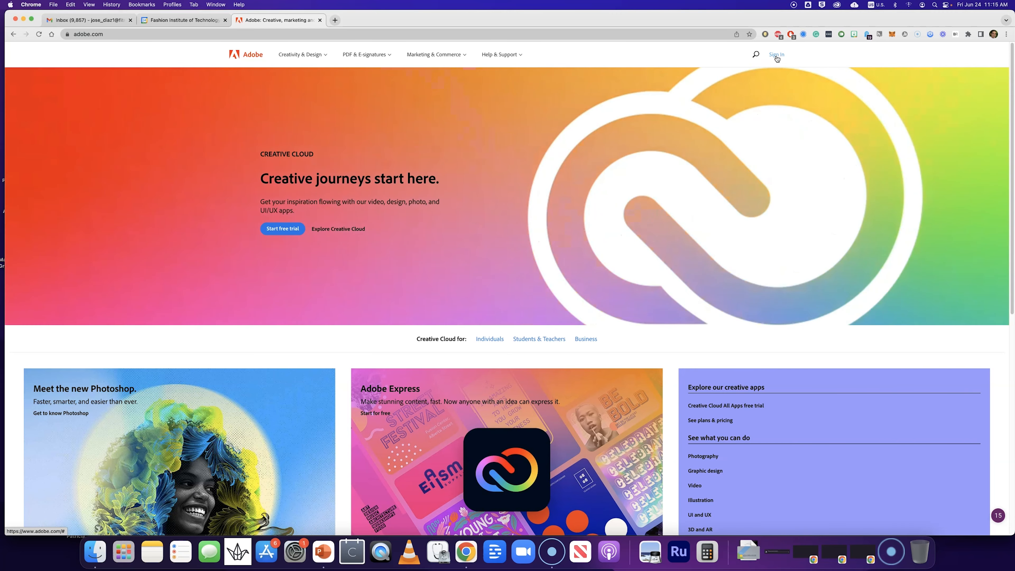
# - Sign in to Adobe using the school email and the Company or School Account login
pyautogui.click(776, 55)
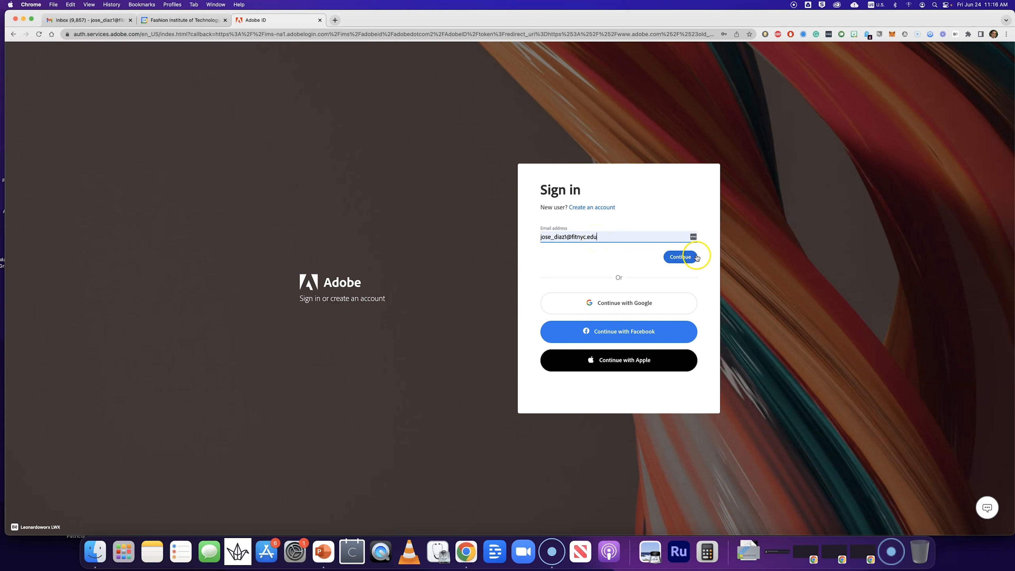
pyautogui.click(685, 258)
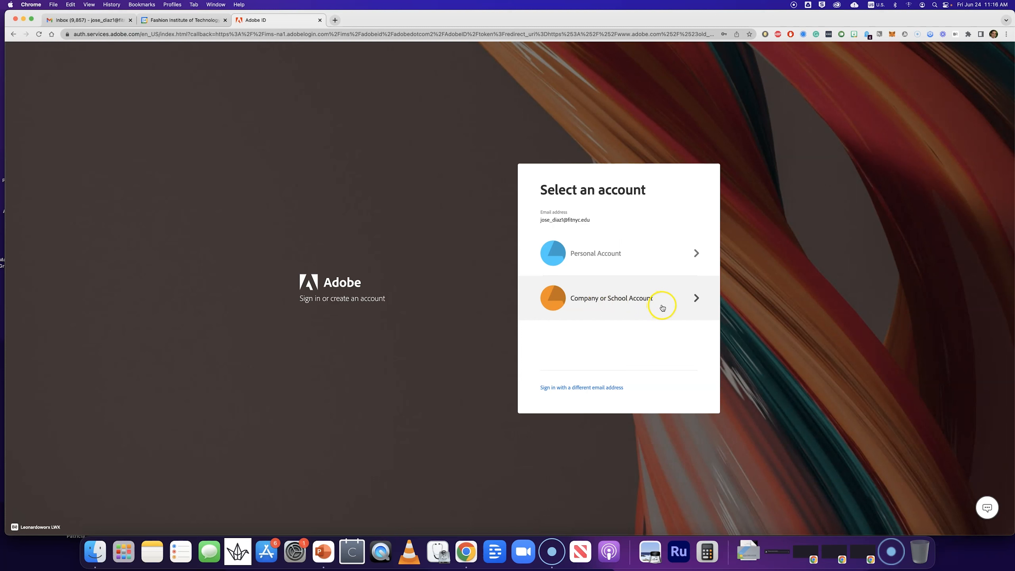
pyautogui.click(652, 307)
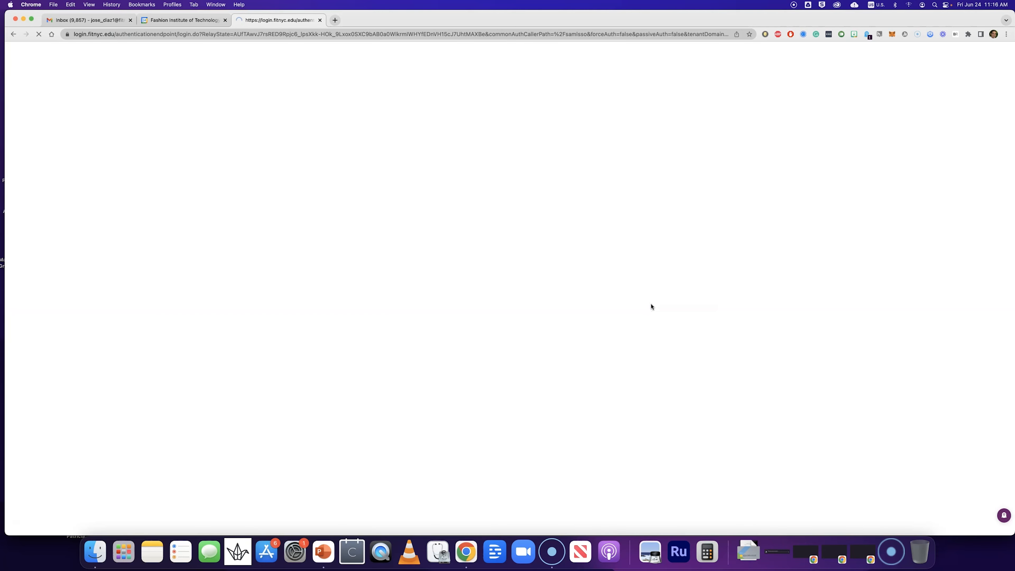
pyautogui.click(550, 283)
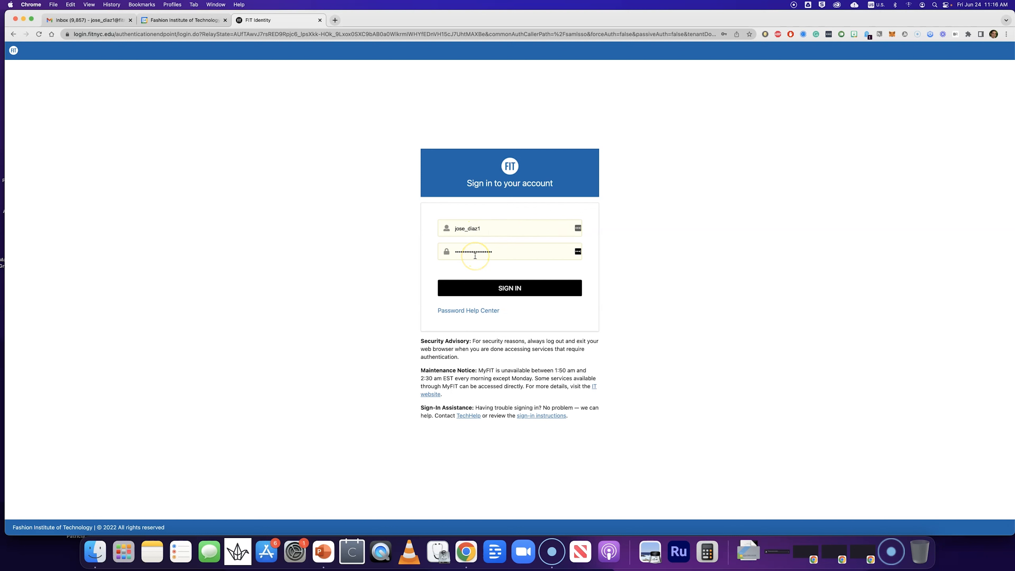
pyautogui.click(510, 289)
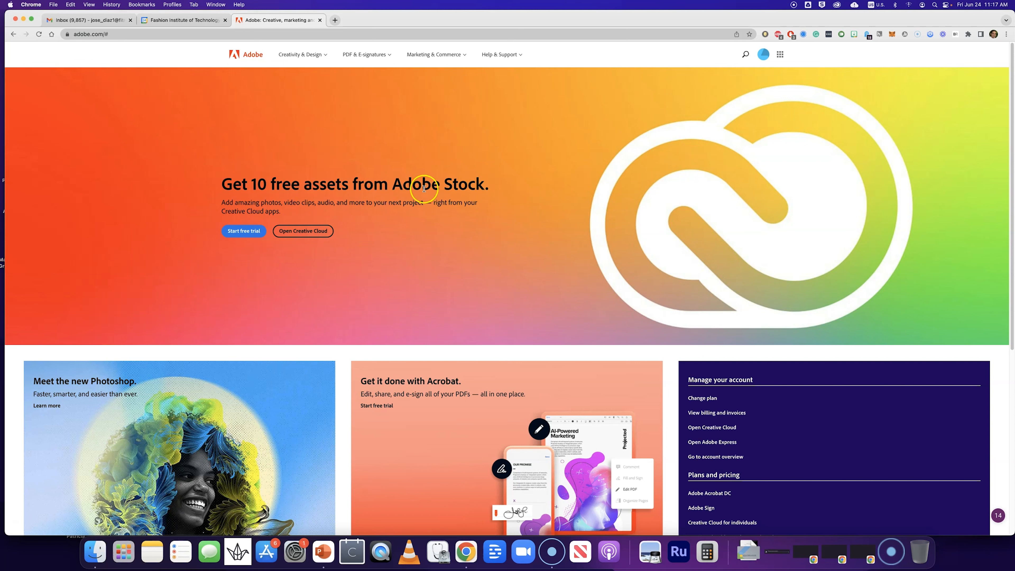
# - Open the full list of Creative Cloud desktop apps from the Adobe apps menu
pyautogui.click(782, 57)
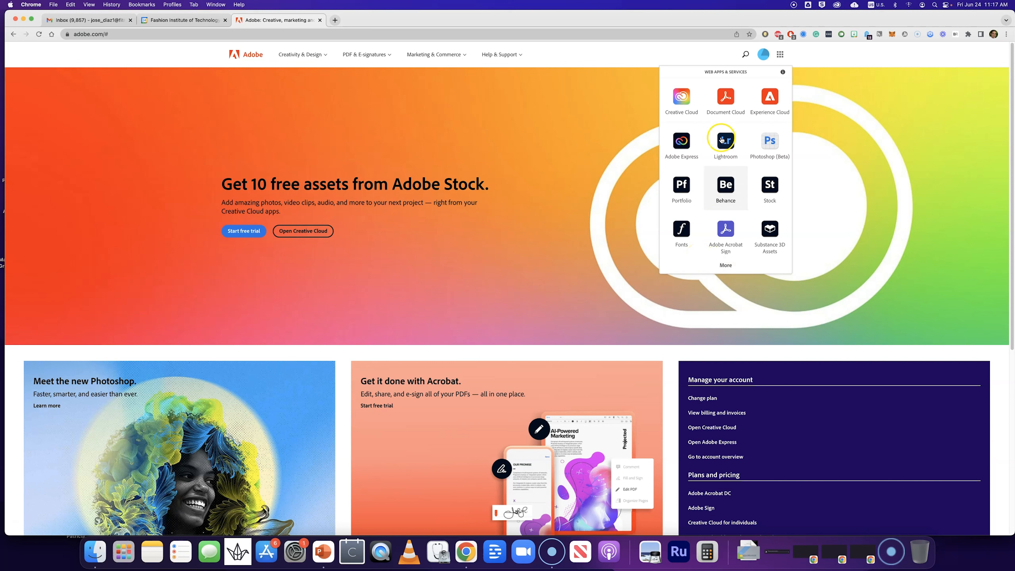
pyautogui.click(727, 267)
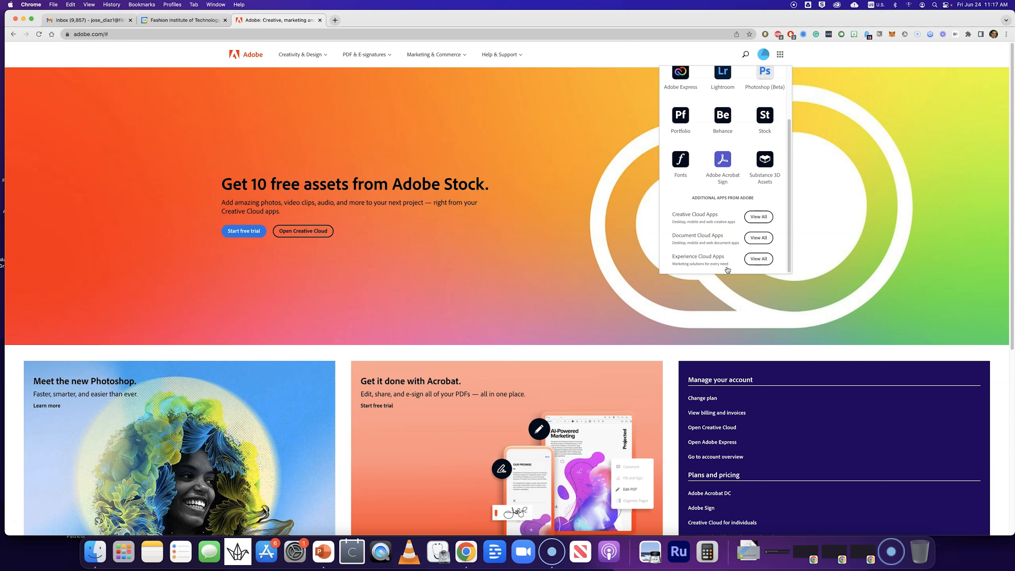
pyautogui.click(678, 219)
pyautogui.click(759, 219)
pyautogui.click(760, 217)
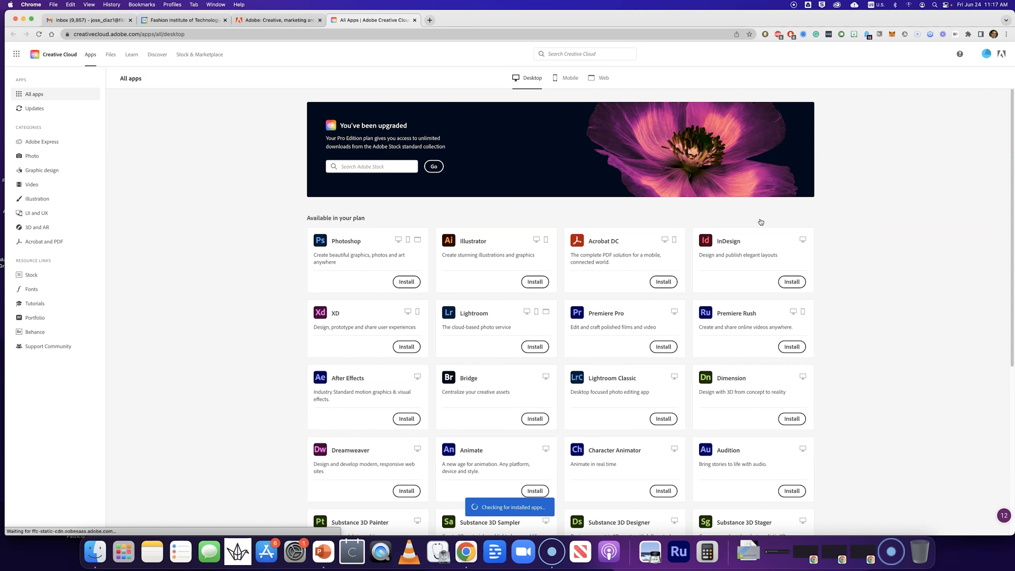
# - Launch Premiere Rush from the installed apps list
pyautogui.scroll(-2, 841, 240)
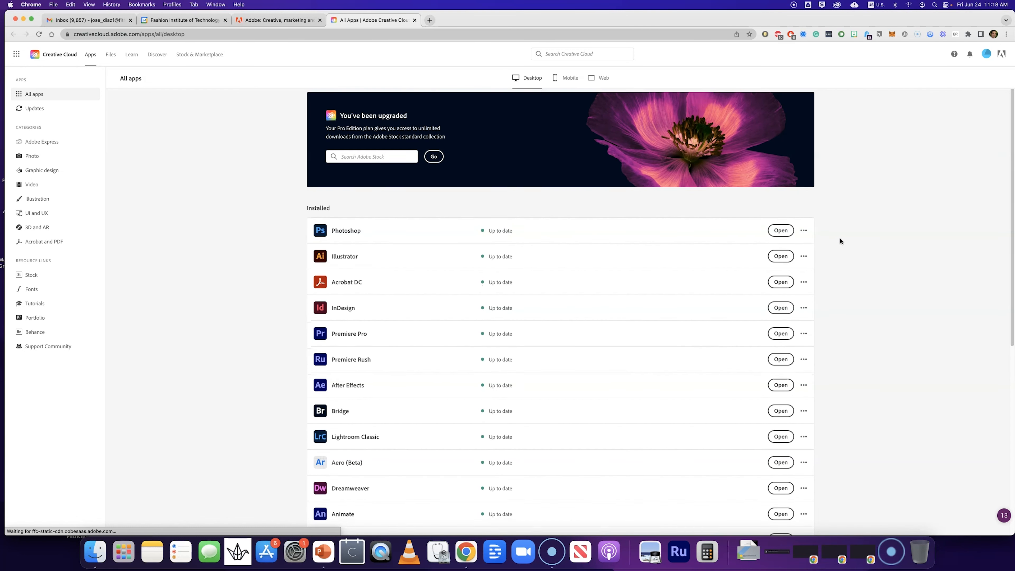
pyautogui.scroll(-5, 841, 241)
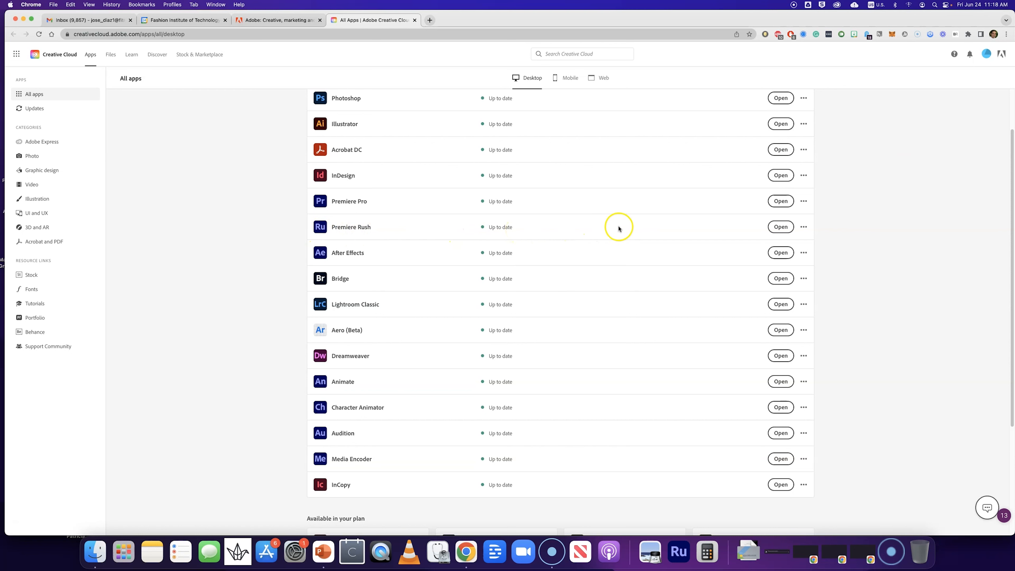
pyautogui.moveTo(332, 233)
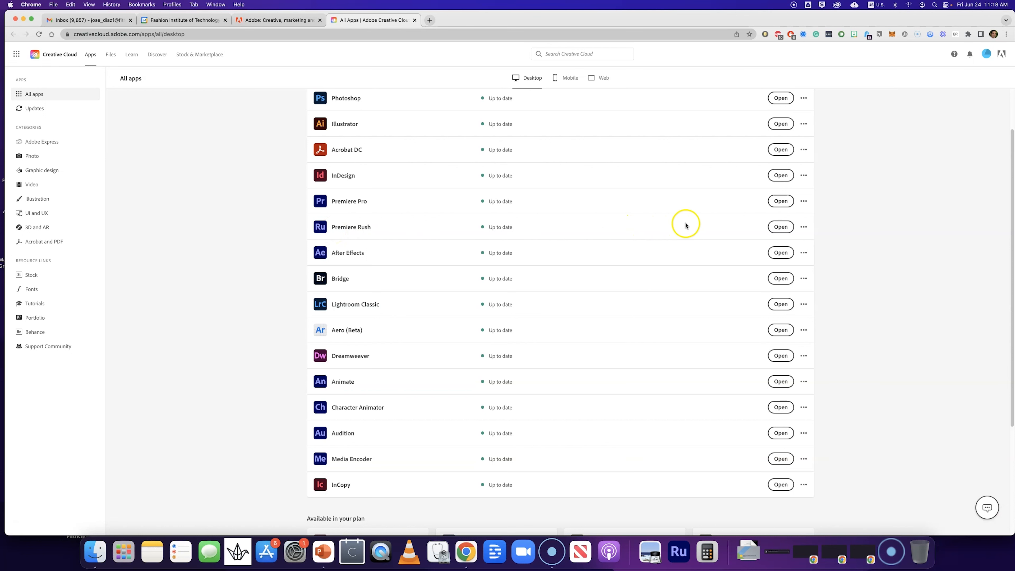
pyautogui.click(780, 228)
# - Review the Premiere Rush mobile app store listing in the browser
pyautogui.click(686, 564)
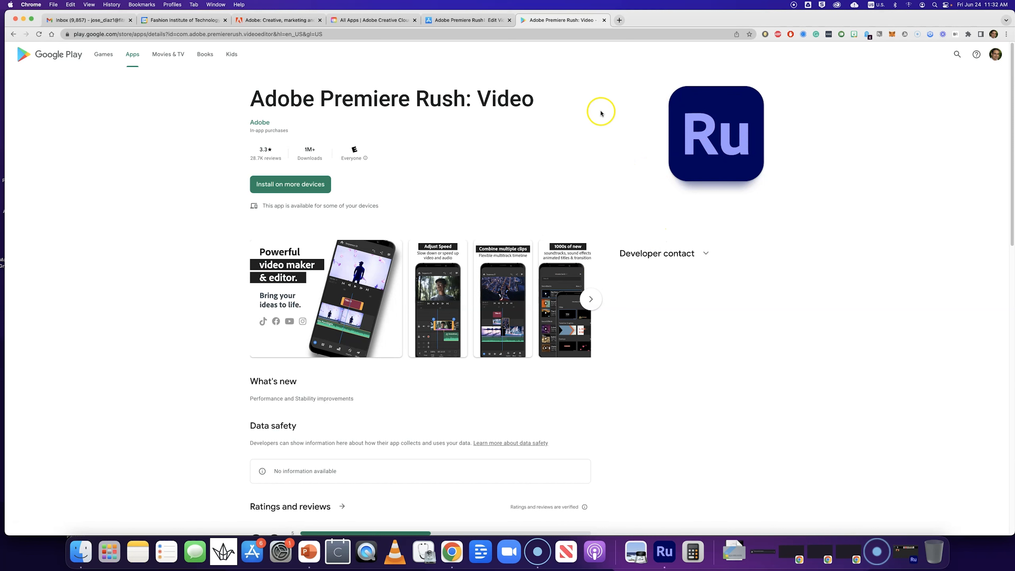
pyautogui.click(461, 22)
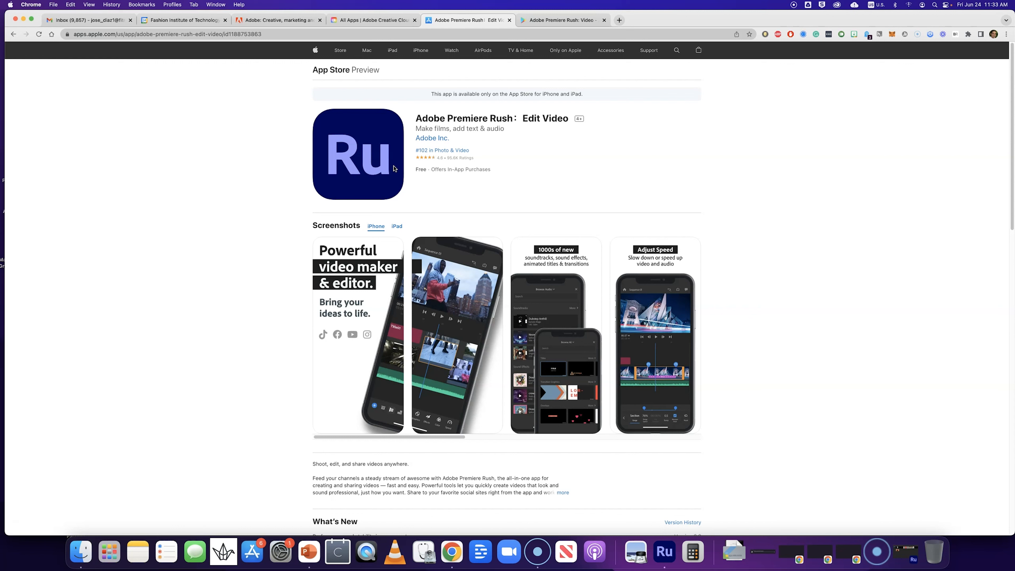
# - Switch to Premiere Rush and start a new project
pyautogui.click(663, 554)
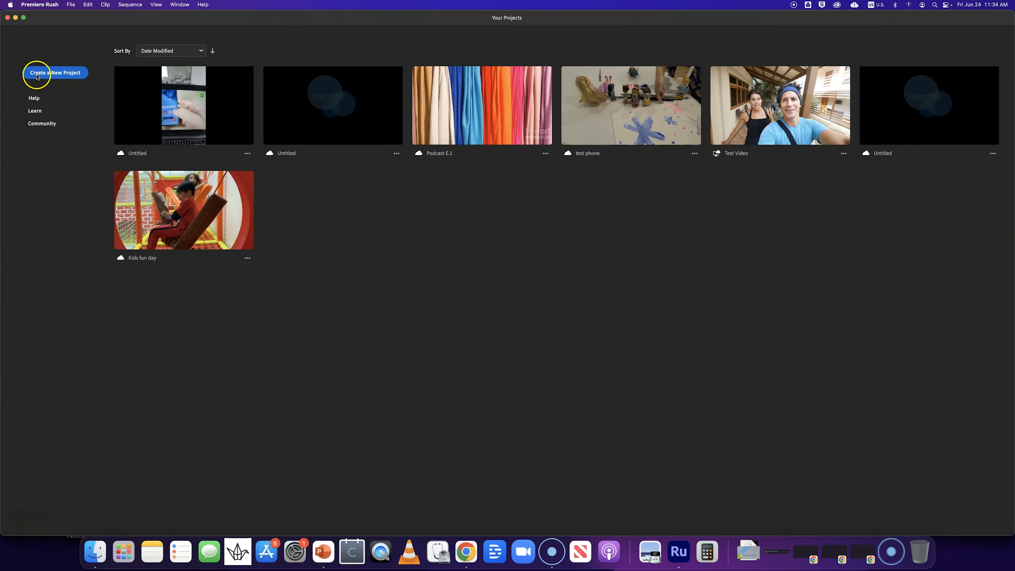
pyautogui.click(59, 75)
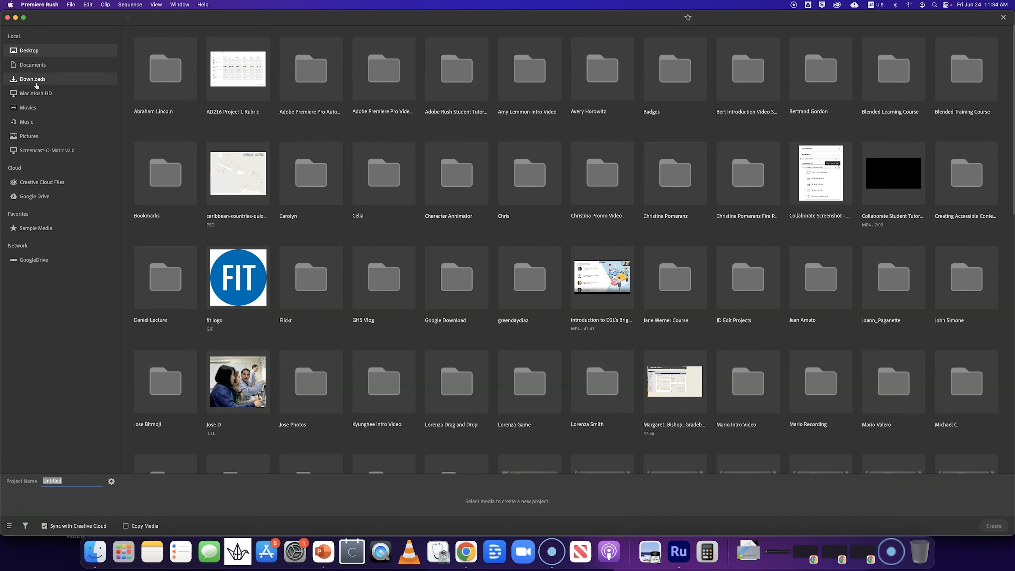
# - Select the 20220616_121659 video from Downloads and create the project with it
pyautogui.click(37, 82)
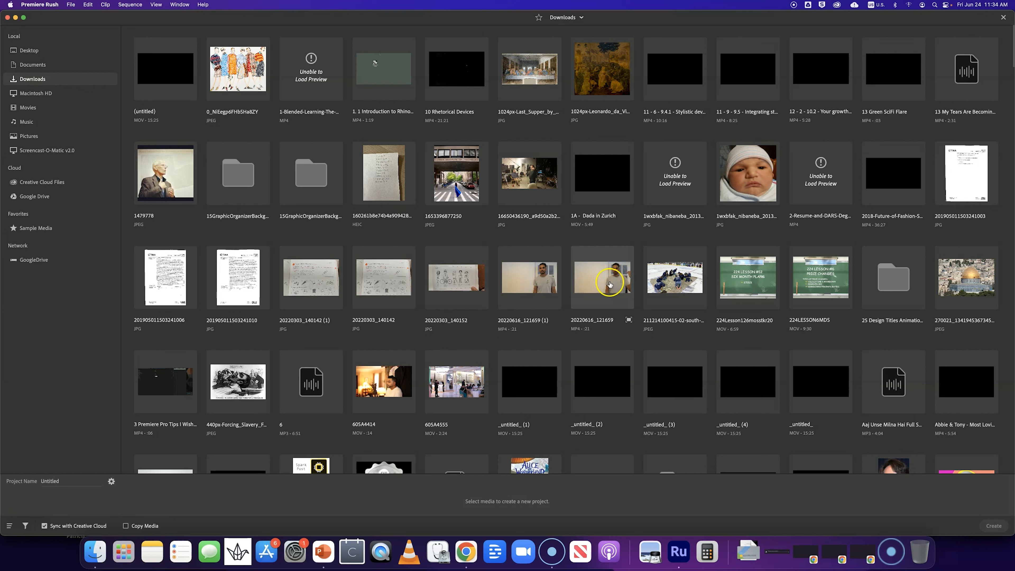
pyautogui.click(609, 286)
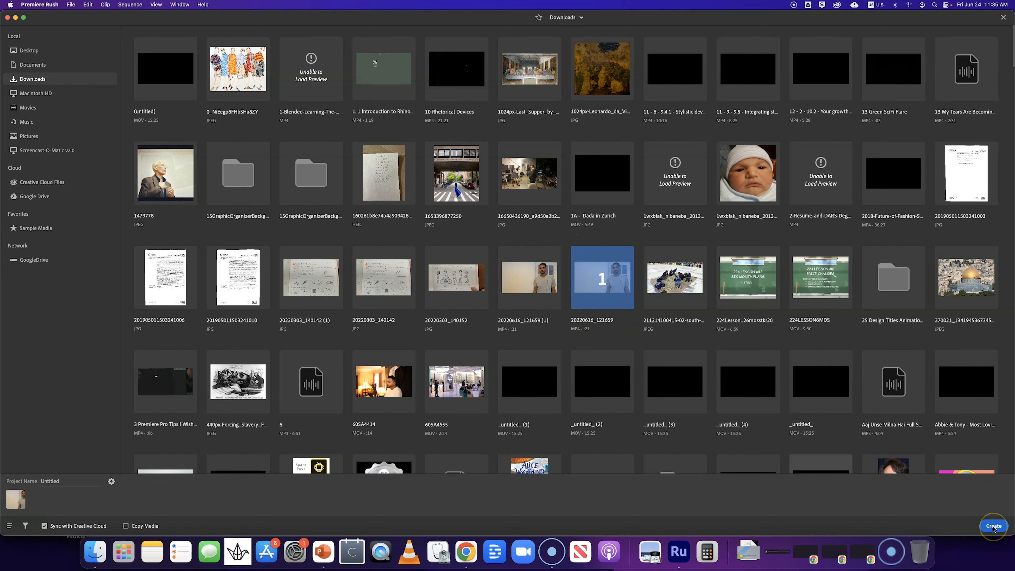
pyautogui.click(1005, 529)
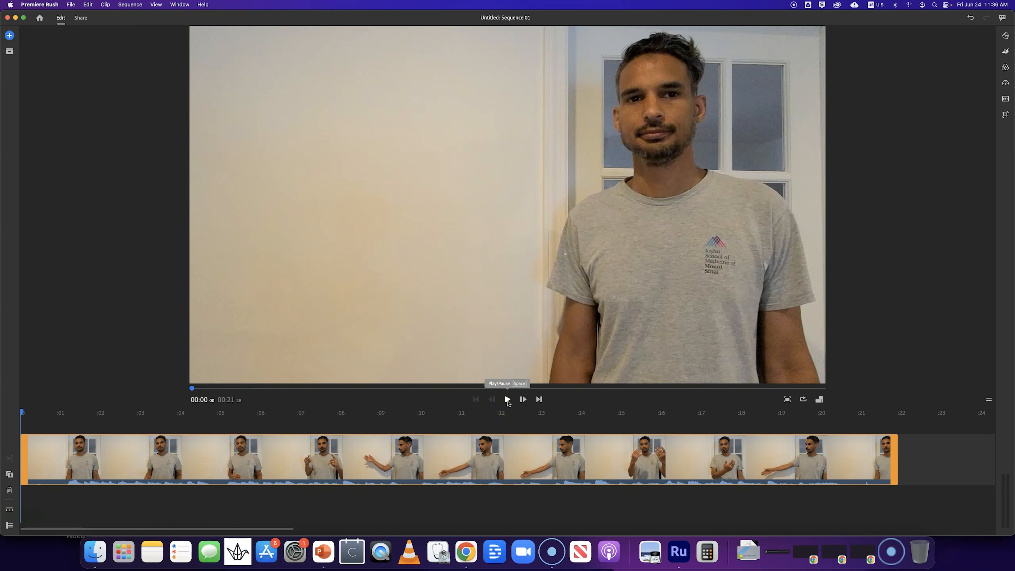
# - Play back the clip in the preview and pause it
pyautogui.click(507, 400)
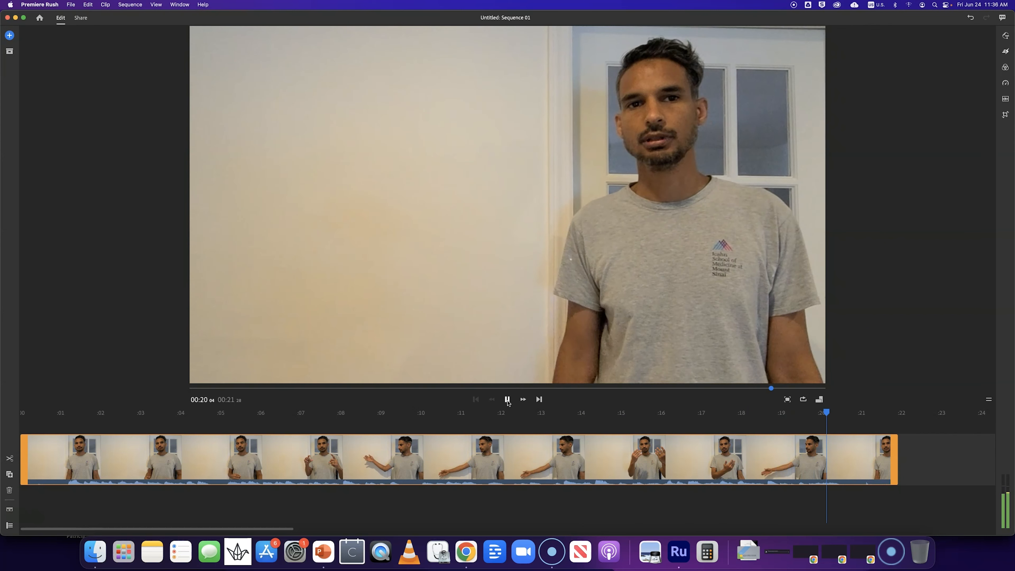
pyautogui.click(508, 401)
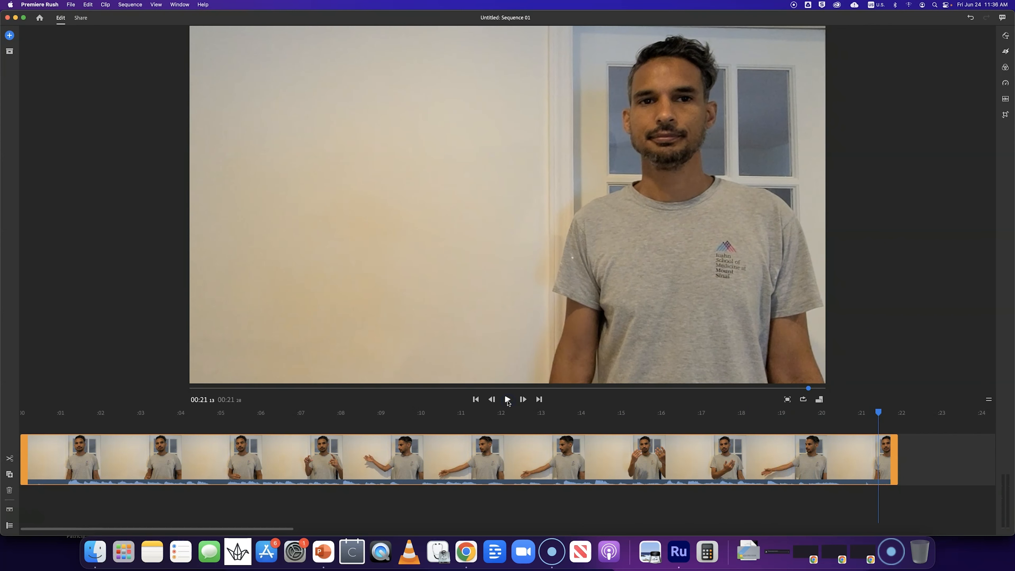
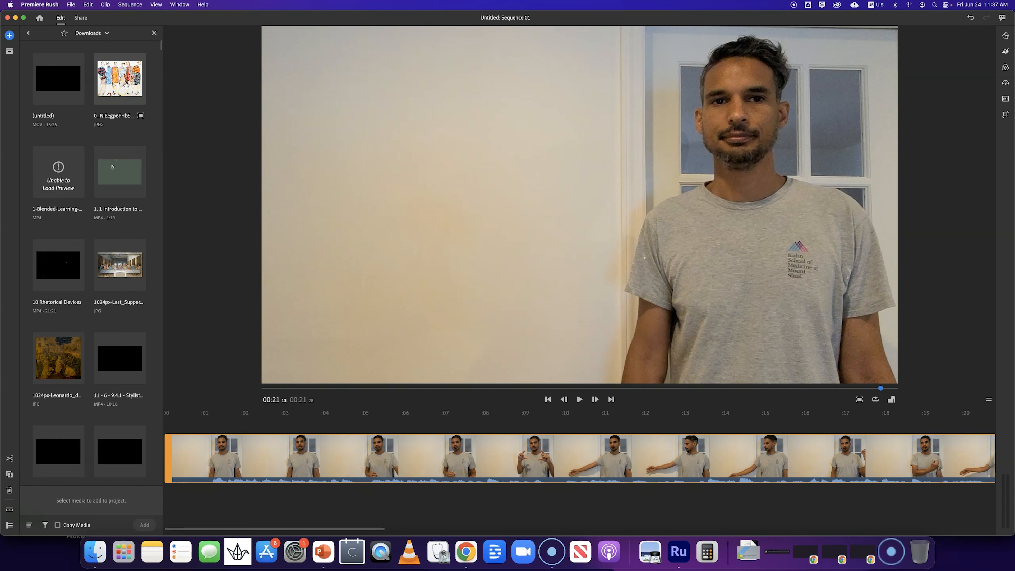
# - Add the 0_NiEegs6FhbSHa8ZY fashion illustration image from Downloads to the project
pyautogui.click(126, 83)
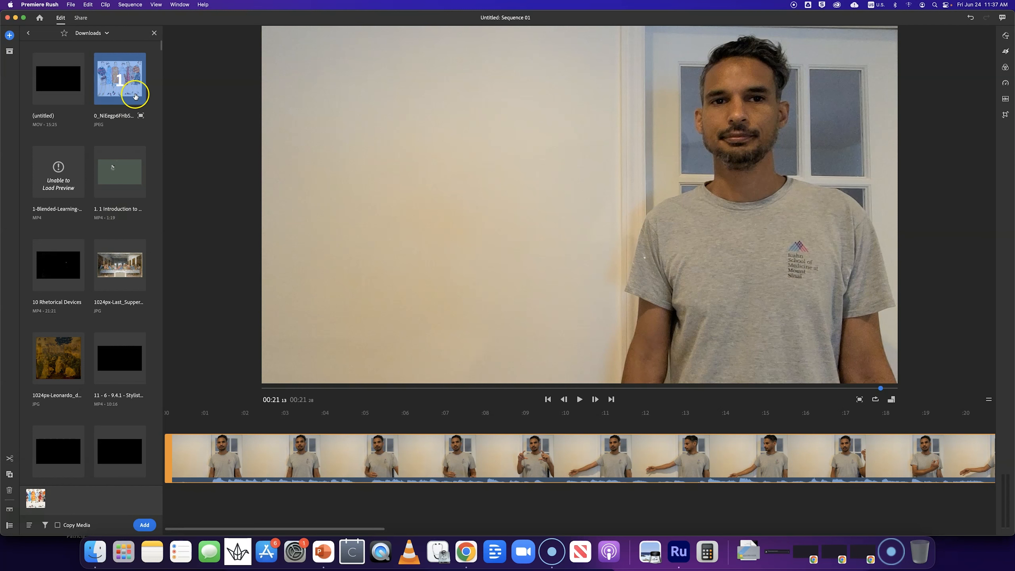
pyautogui.click(145, 525)
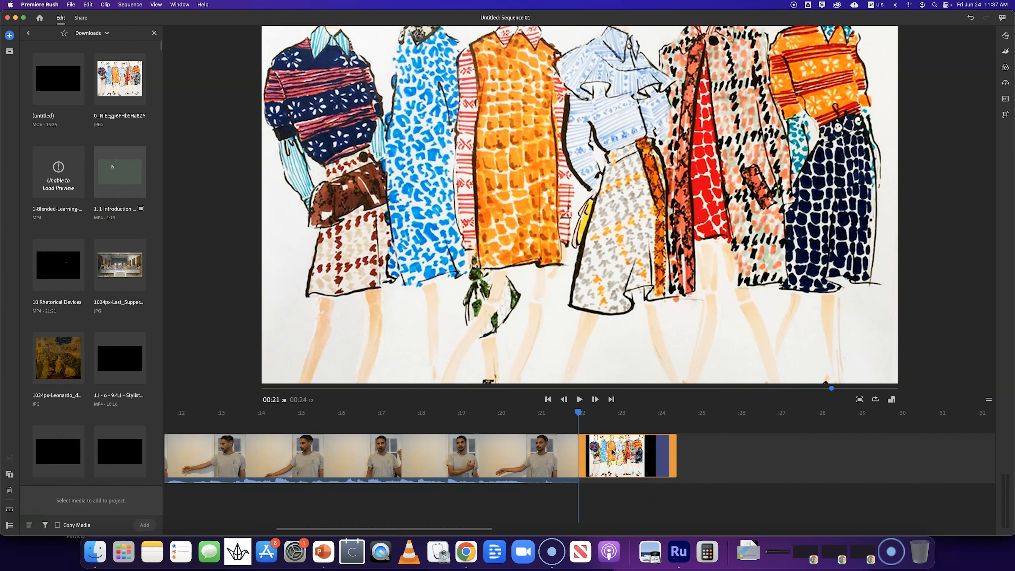
# - Resize the illustration in the preview so it is narrower and shows the whole image
pyautogui.click(781, 193)
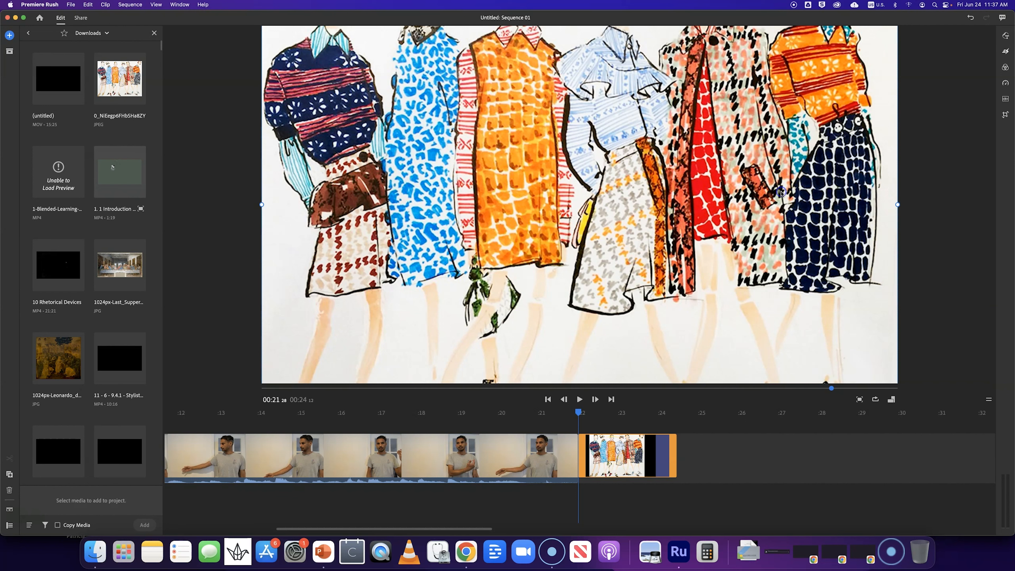
pyautogui.click(636, 464)
pyautogui.click(830, 384)
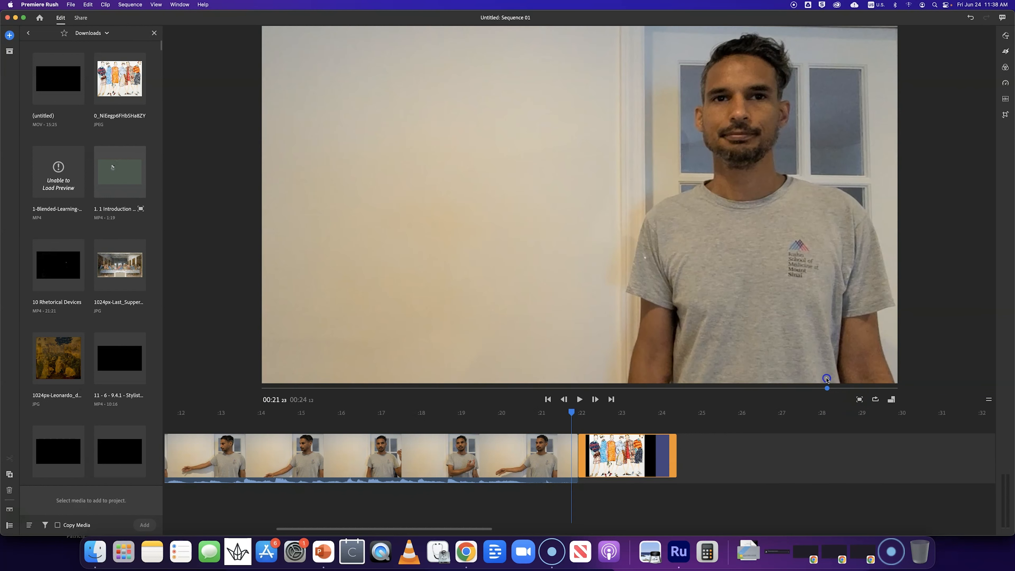
pyautogui.click(642, 448)
pyautogui.click(819, 335)
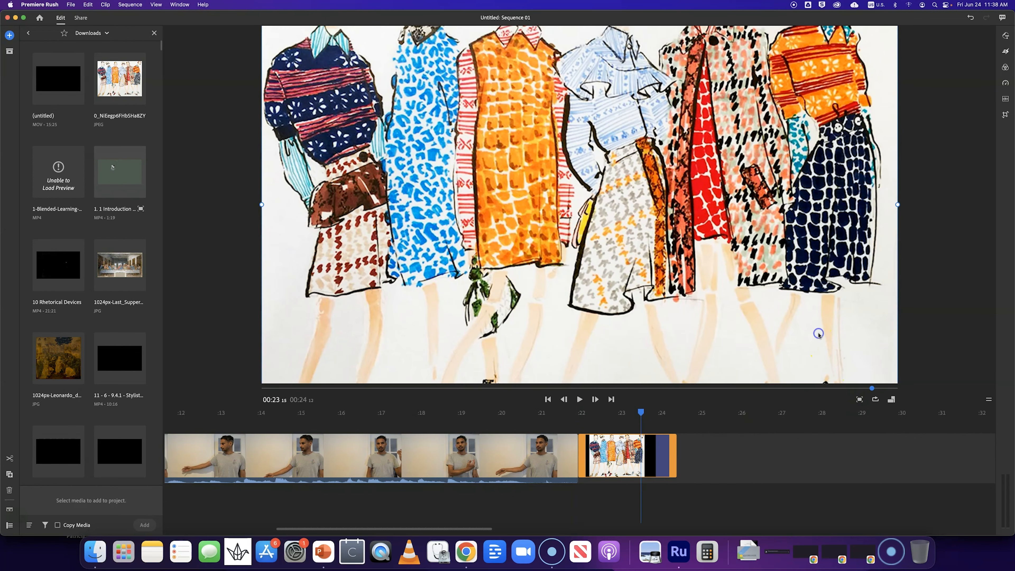
pyautogui.moveTo(898, 204); pyautogui.dragTo(847, 207)
pyautogui.moveTo(764, 207); pyautogui.dragTo(806, 203)
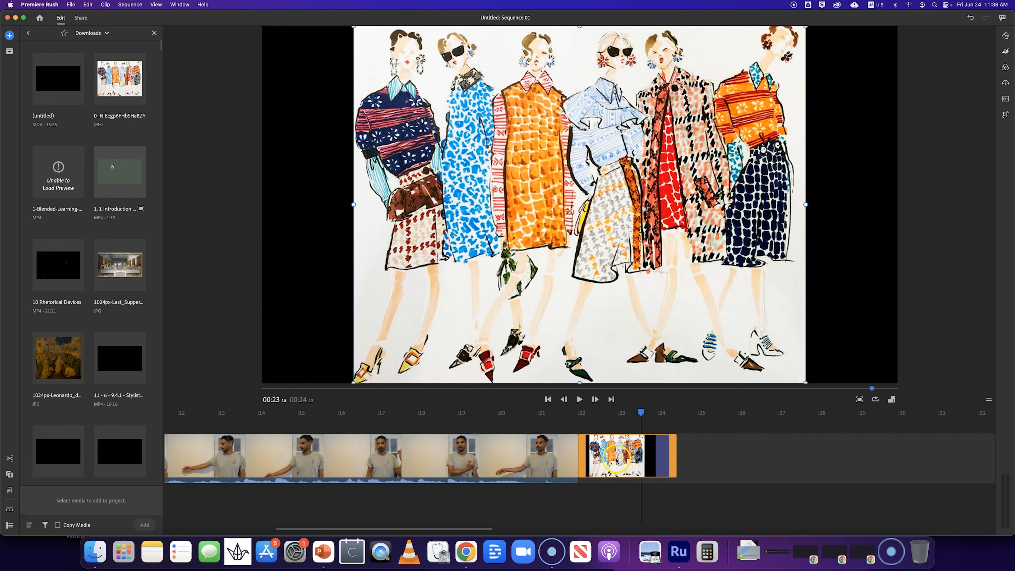
# - Move the image clip onto the track above the main video, starting at about 6.5 seconds
pyautogui.moveTo(616, 457); pyautogui.dragTo(202, 428)
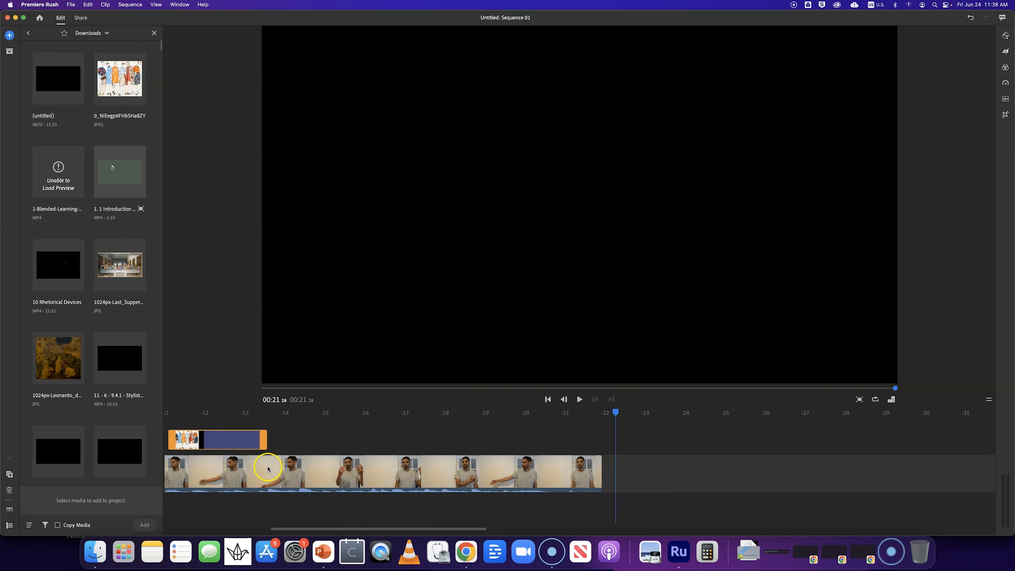
pyautogui.moveTo(300, 529); pyautogui.dragTo(166, 530)
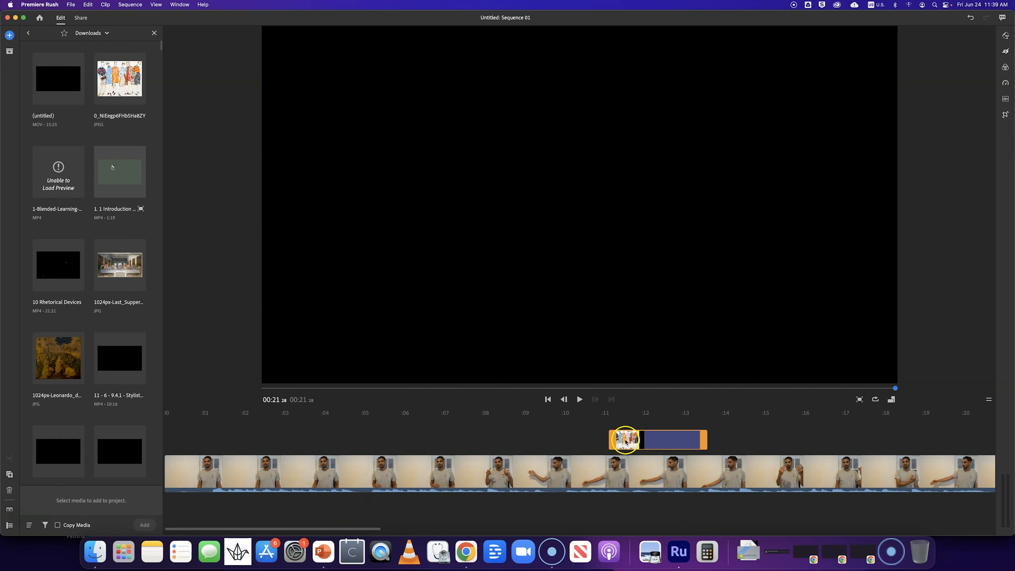
pyautogui.moveTo(654, 437); pyautogui.dragTo(464, 444)
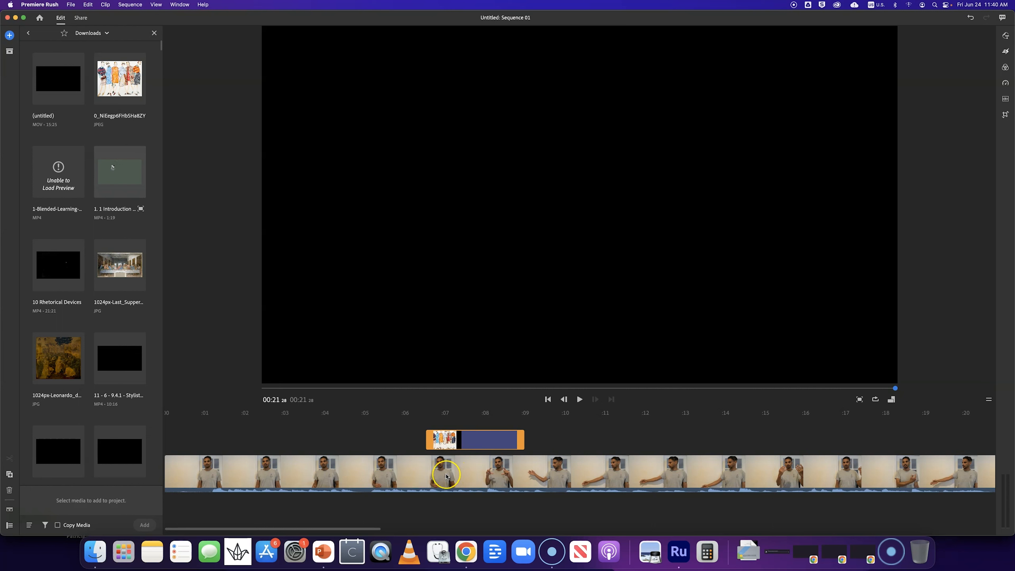
# - Scale down the illustration and position it over the wall to the left of the speaker
pyautogui.click(472, 425)
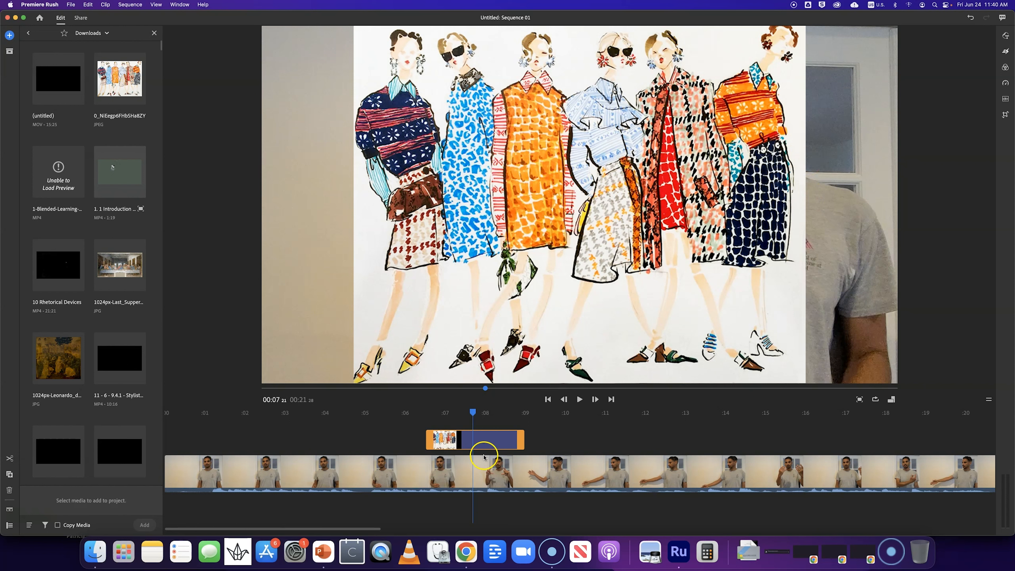
pyautogui.click(700, 198)
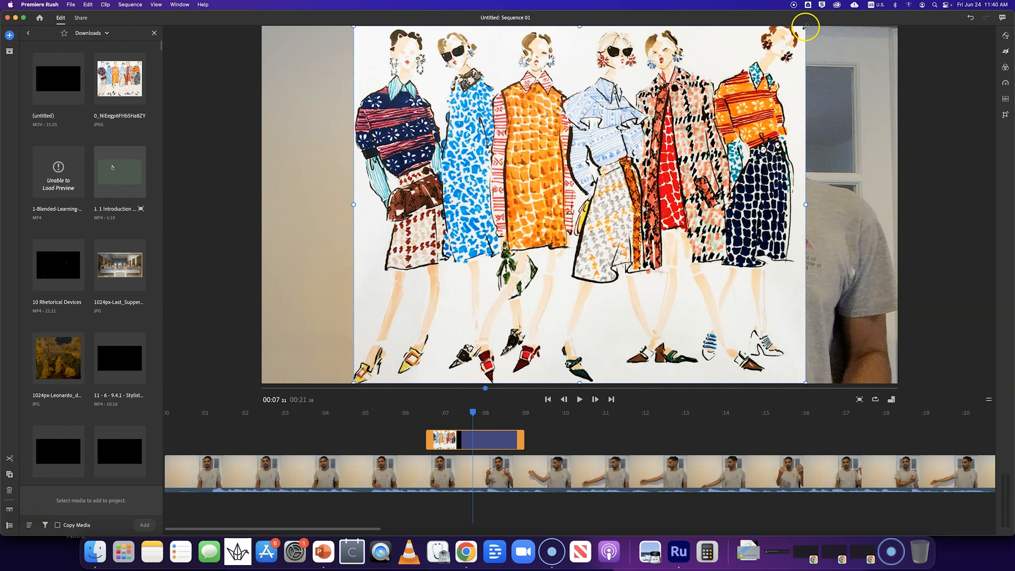
pyautogui.moveTo(804, 26); pyautogui.dragTo(663, 142)
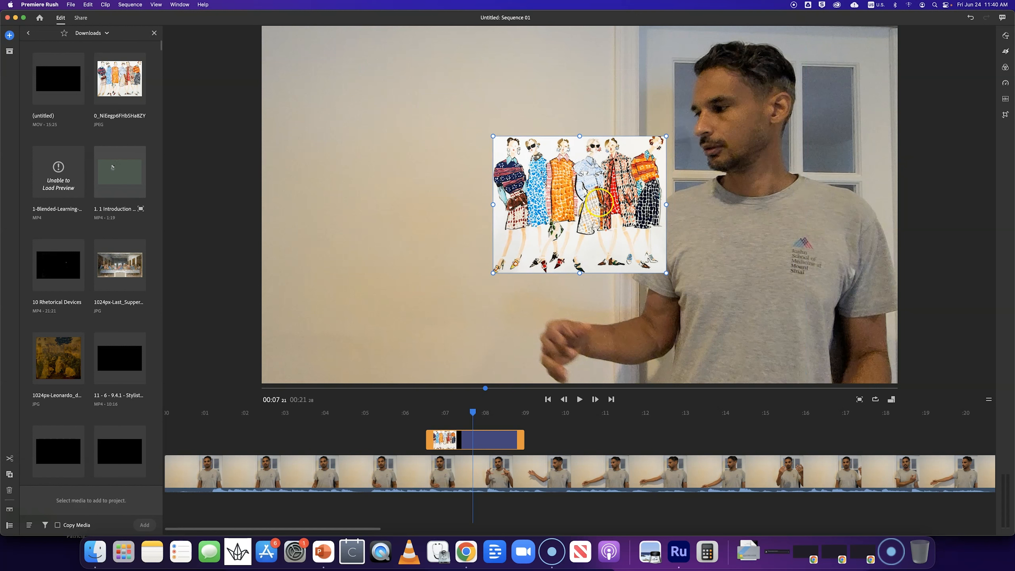
pyautogui.moveTo(534, 206); pyautogui.dragTo(443, 202)
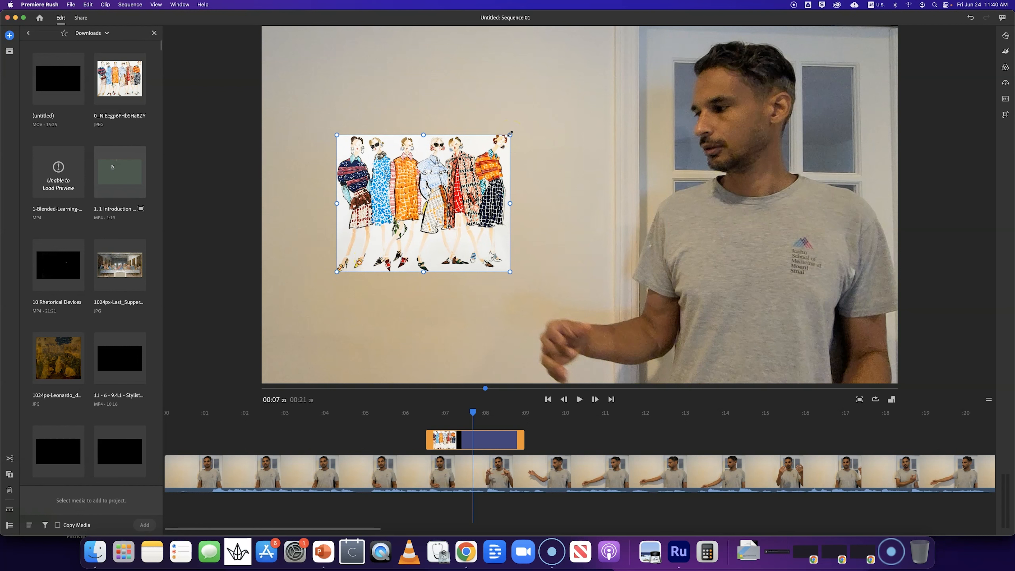
pyautogui.moveTo(513, 132); pyautogui.dragTo(570, 88)
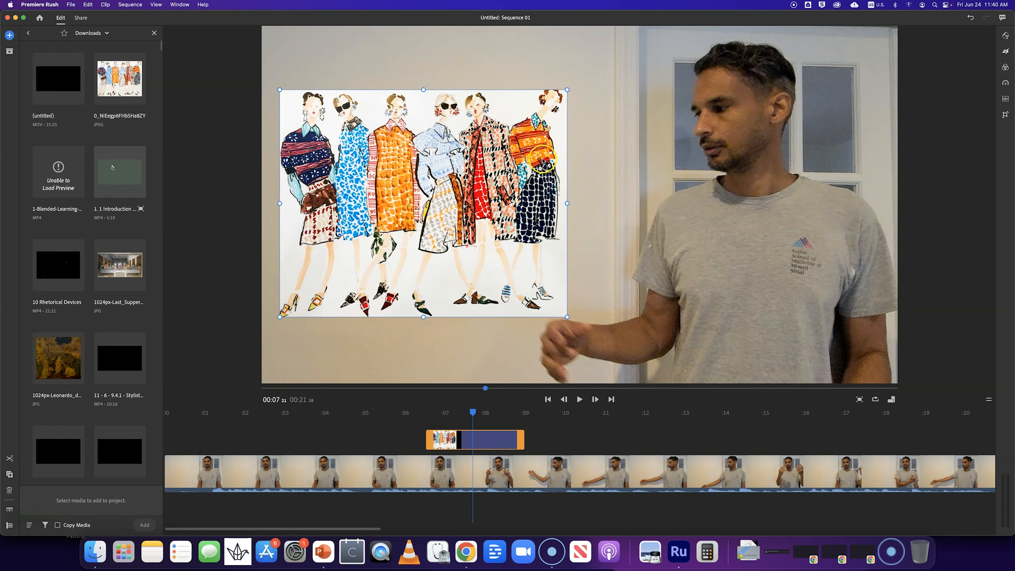
pyautogui.moveTo(459, 191); pyautogui.dragTo(483, 179)
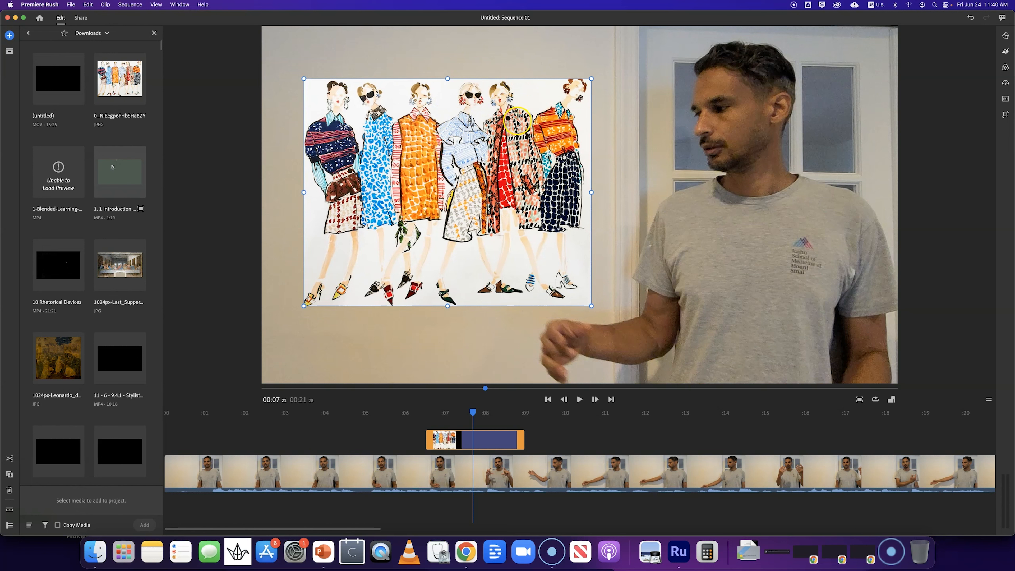
pyautogui.click(562, 61)
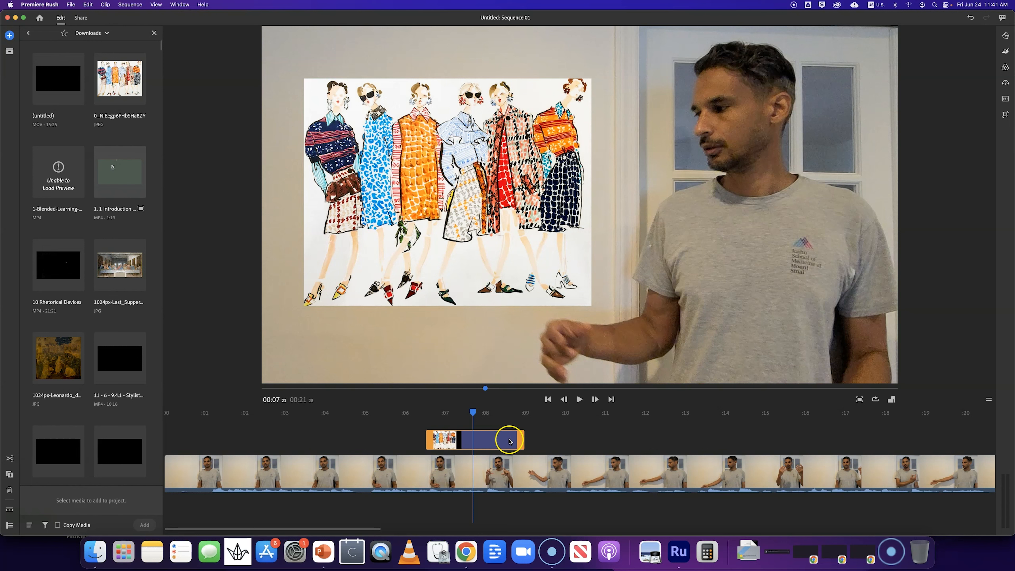
# - Nudge the image clip slightly earlier and play back the overlay section to check it
pyautogui.moveTo(505, 441); pyautogui.dragTo(474, 450)
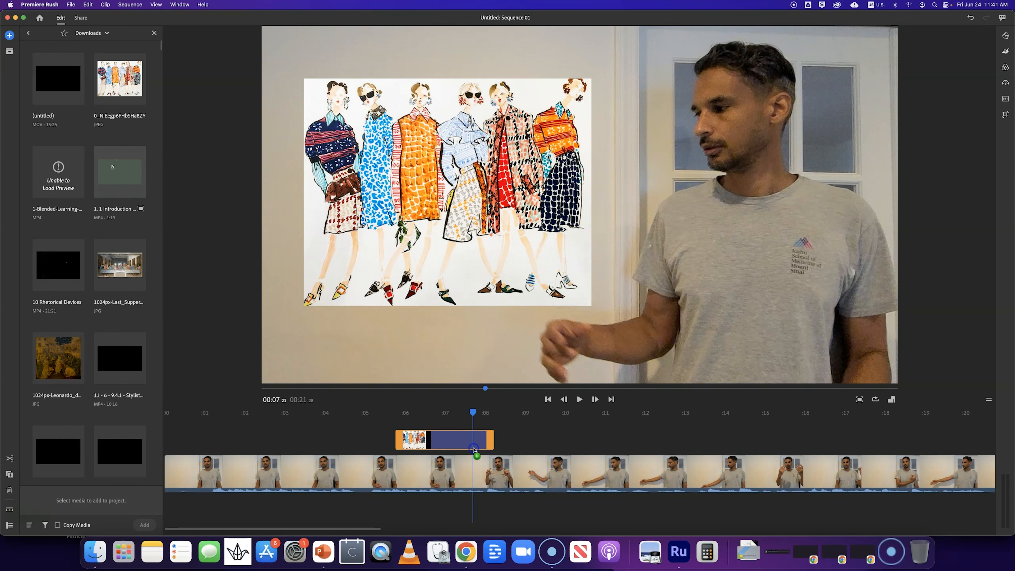
pyautogui.click(392, 424)
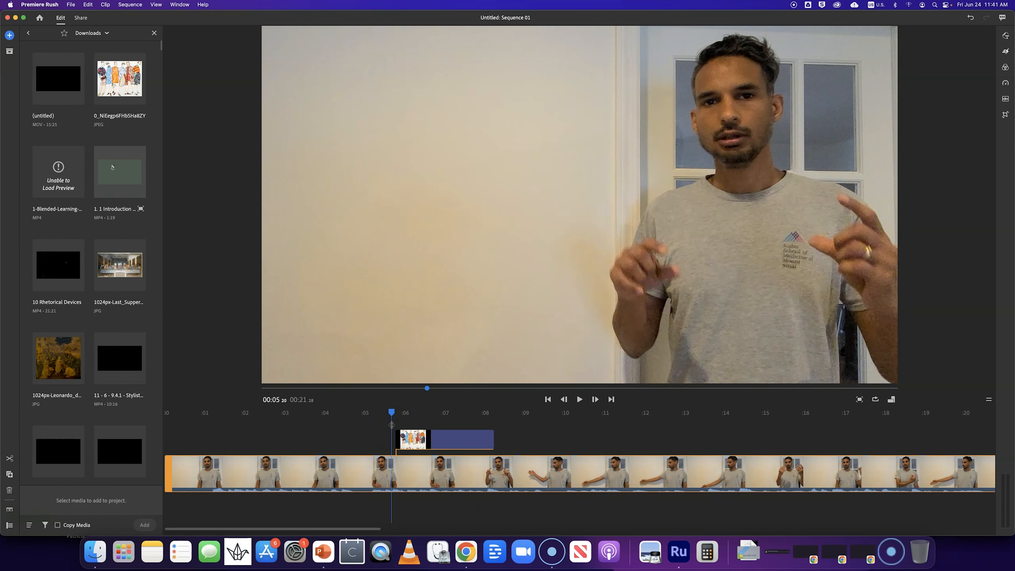
pyautogui.press('space')
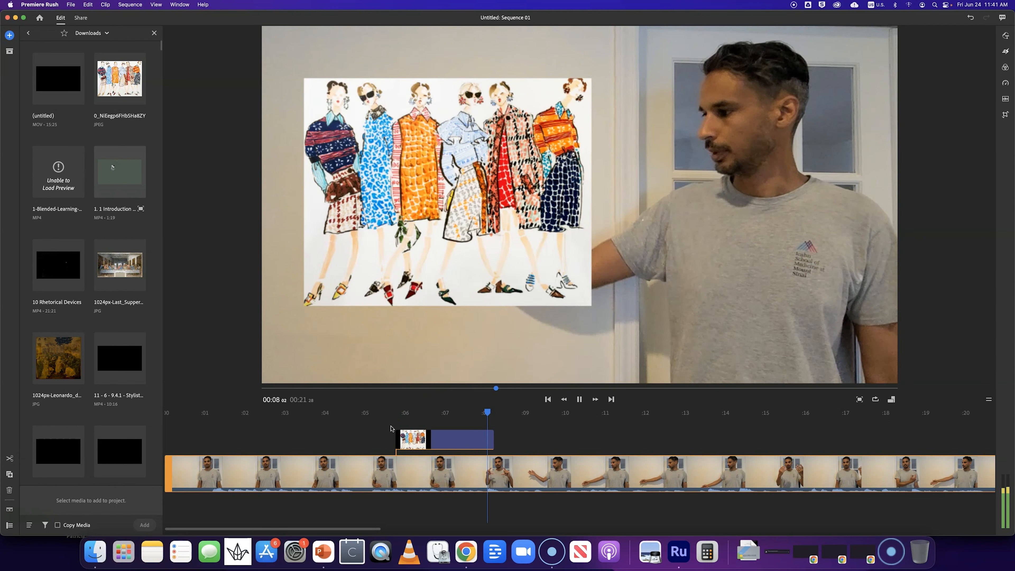
pyautogui.click(441, 429)
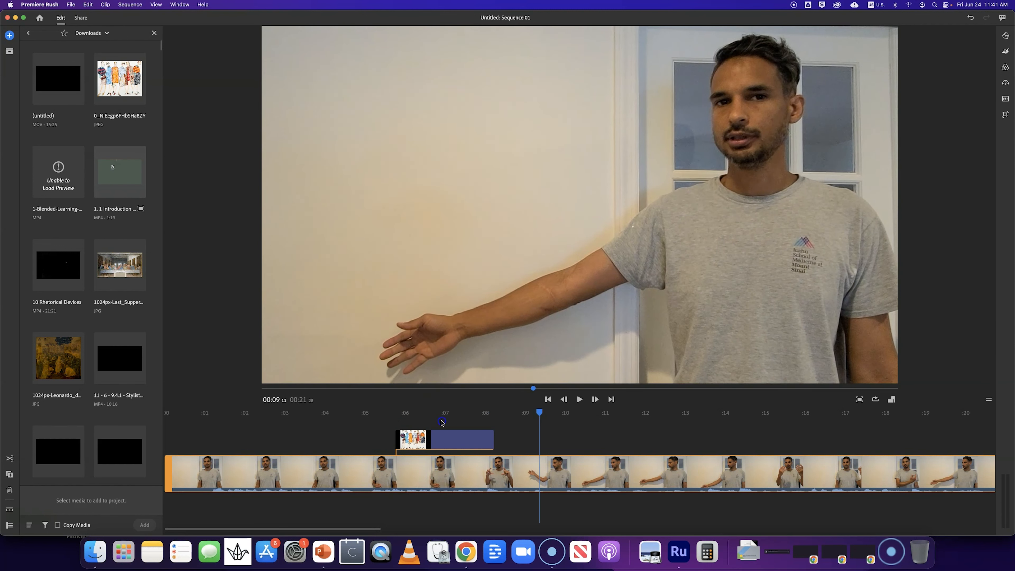
pyautogui.click(481, 441)
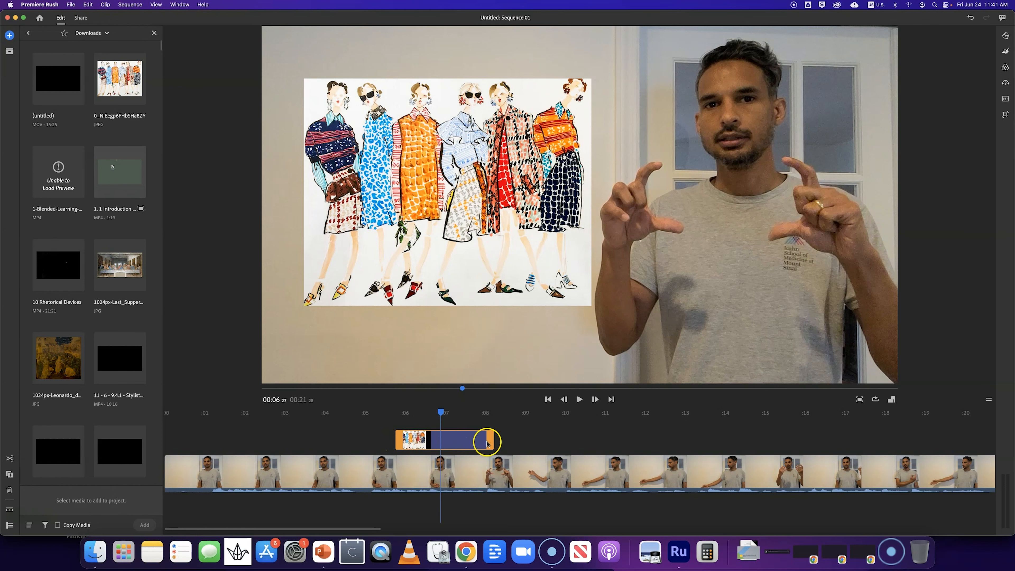
# - Lengthen the image clip at both ends so it runs from about 4.5 to 10 seconds
pyautogui.moveTo(491, 440); pyautogui.dragTo(564, 441)
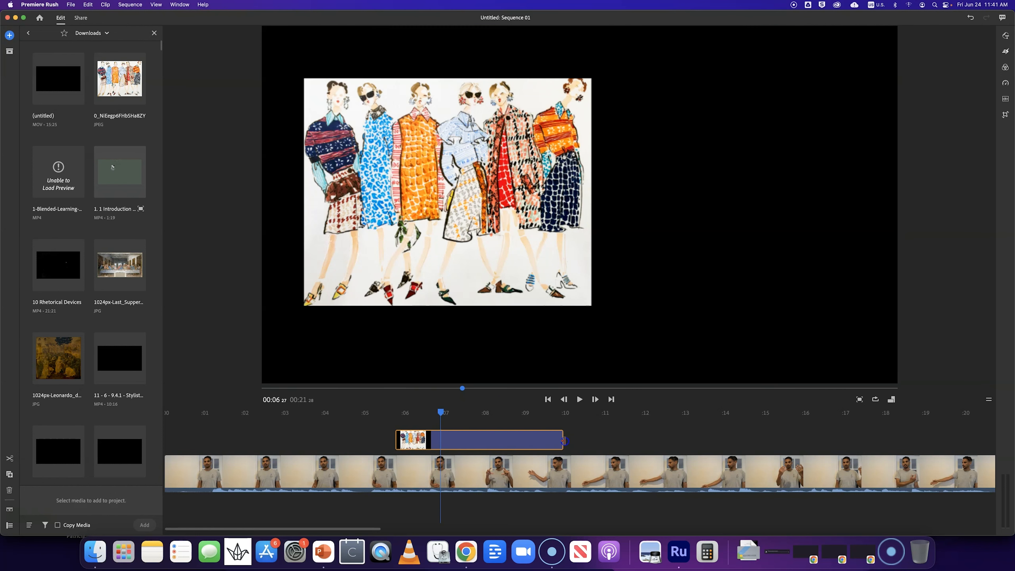
pyautogui.moveTo(397, 440); pyautogui.dragTo(346, 432)
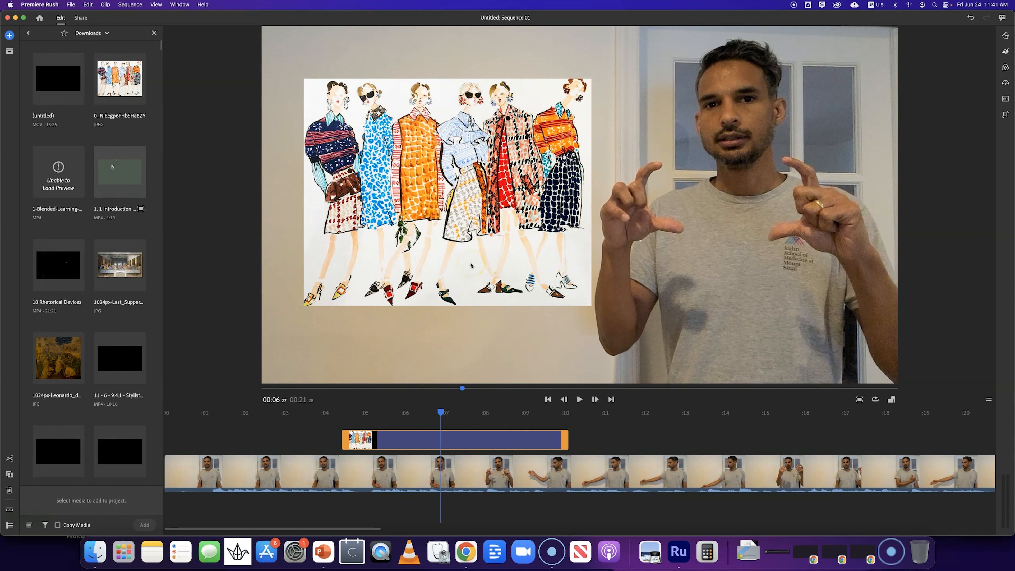
pyautogui.click(481, 234)
pyautogui.click(647, 426)
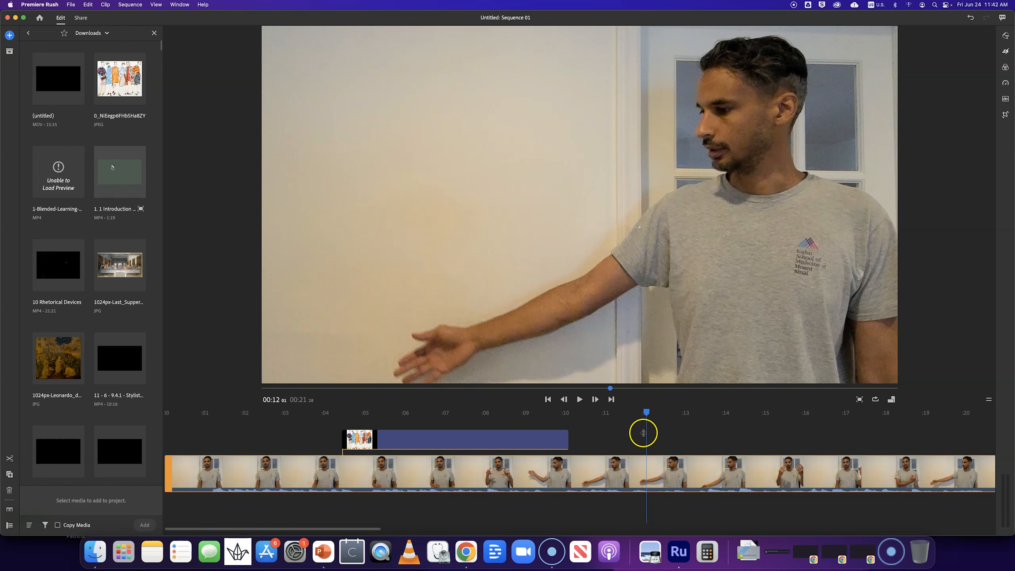
# - Open the graphics panel and bring up the full list of title templates
pyautogui.click(1006, 36)
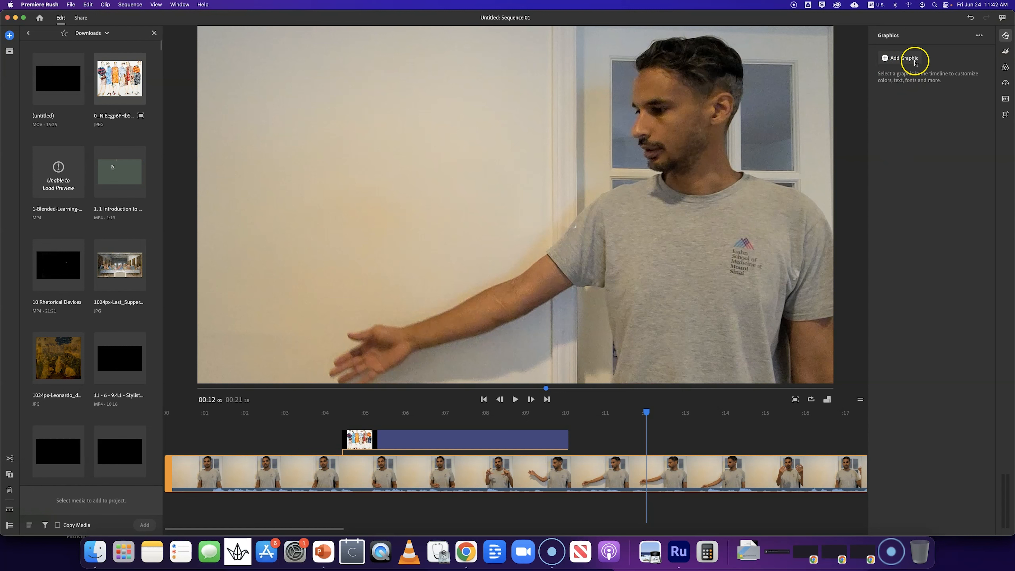
pyautogui.click(885, 58)
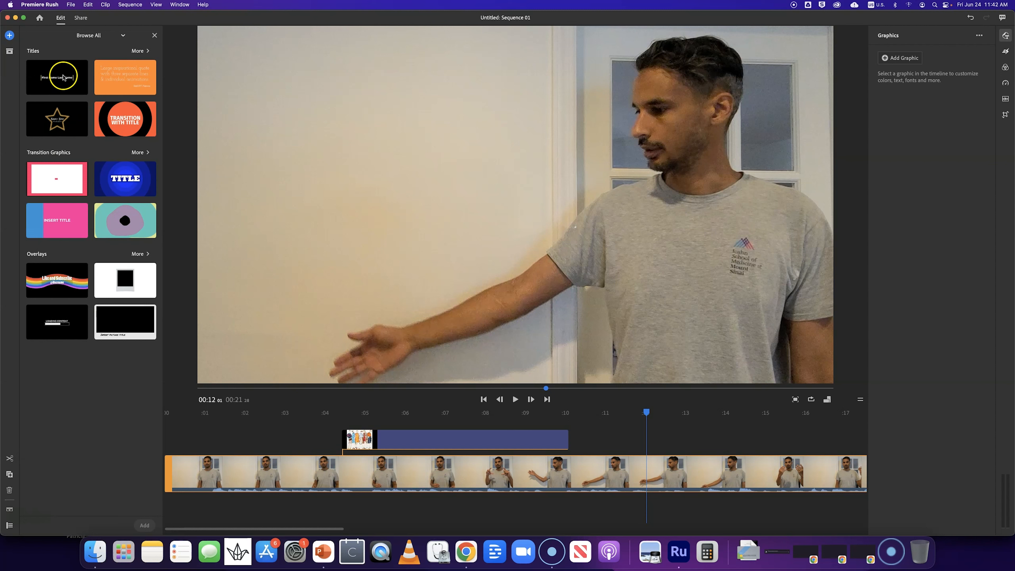
pyautogui.click(140, 53)
# - Browse through the full list of title templates
pyautogui.scroll(-5, 107, 281)
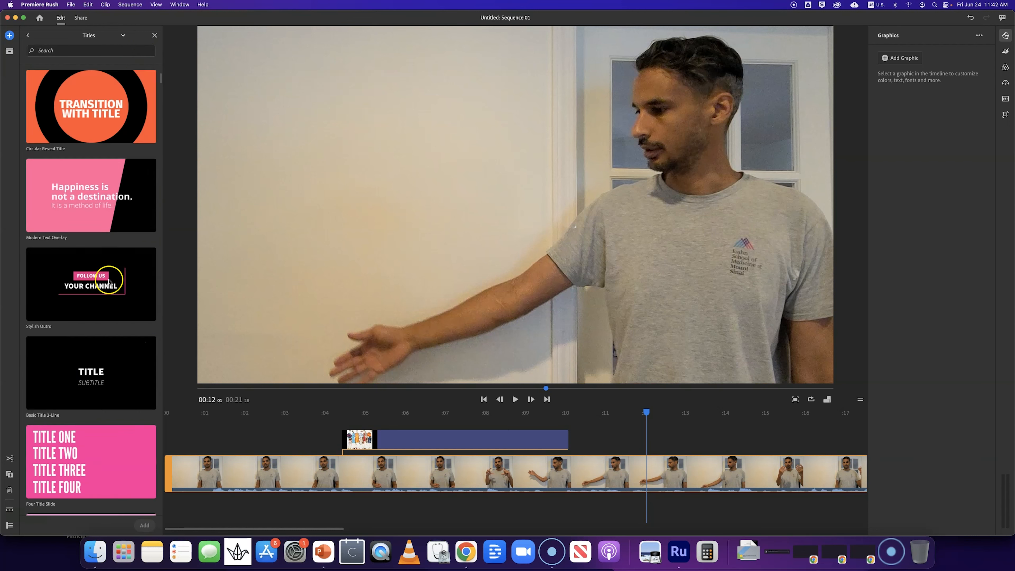
pyautogui.scroll(-10, 108, 281)
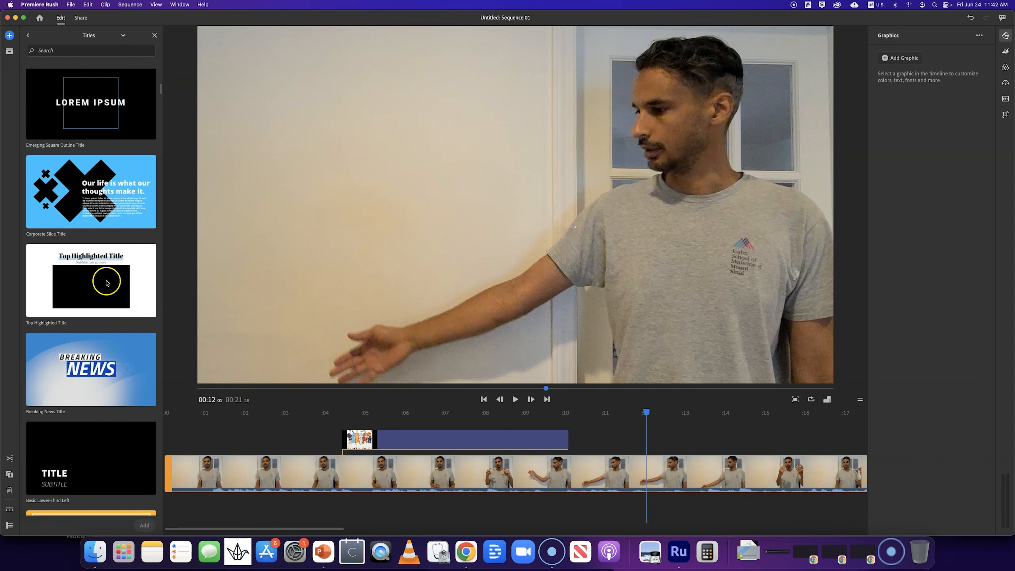
pyautogui.scroll(-5, 106, 282)
pyautogui.scroll(-10, 107, 283)
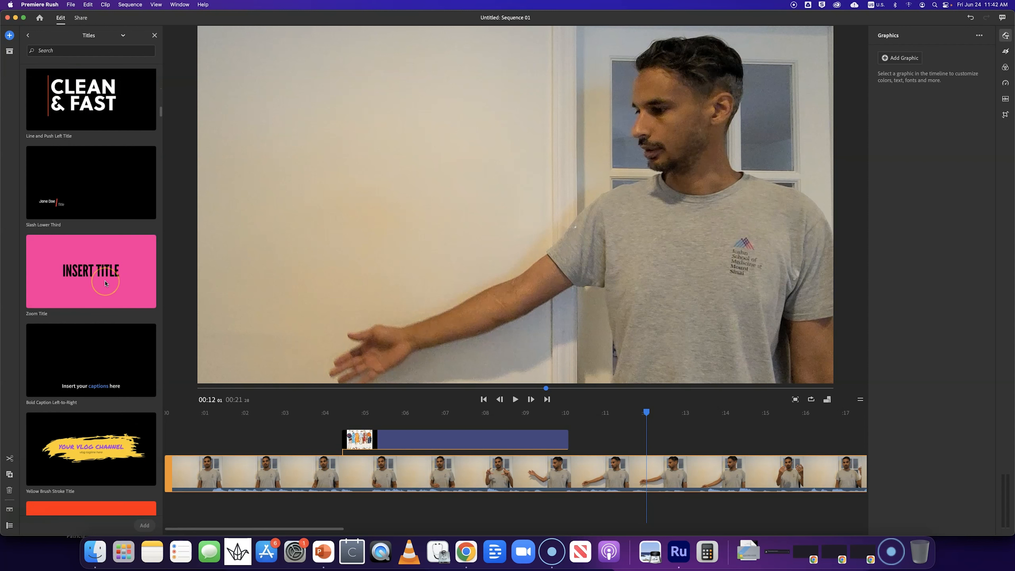
pyautogui.scroll(20, 106, 283)
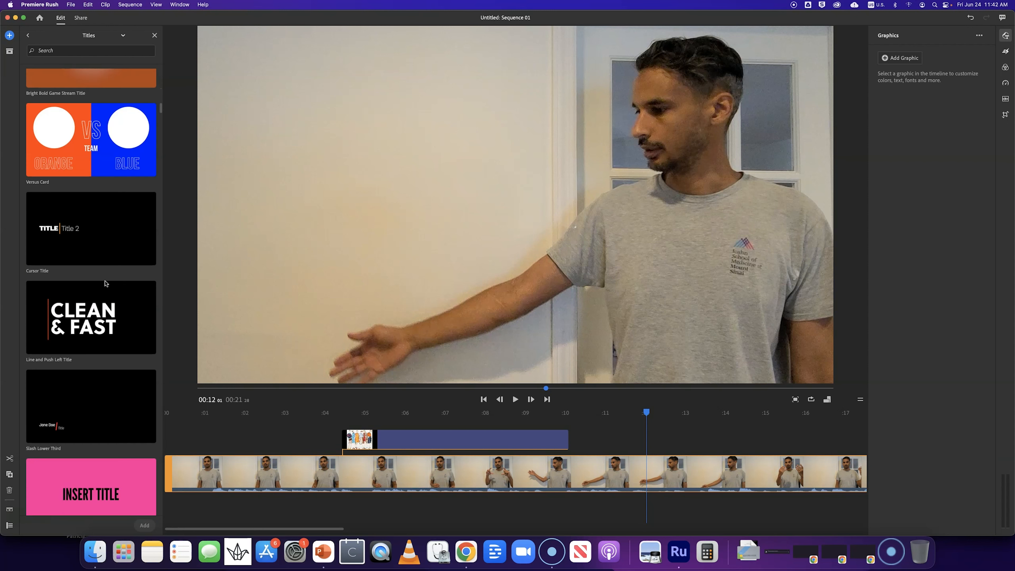
pyautogui.scroll(5, 106, 283)
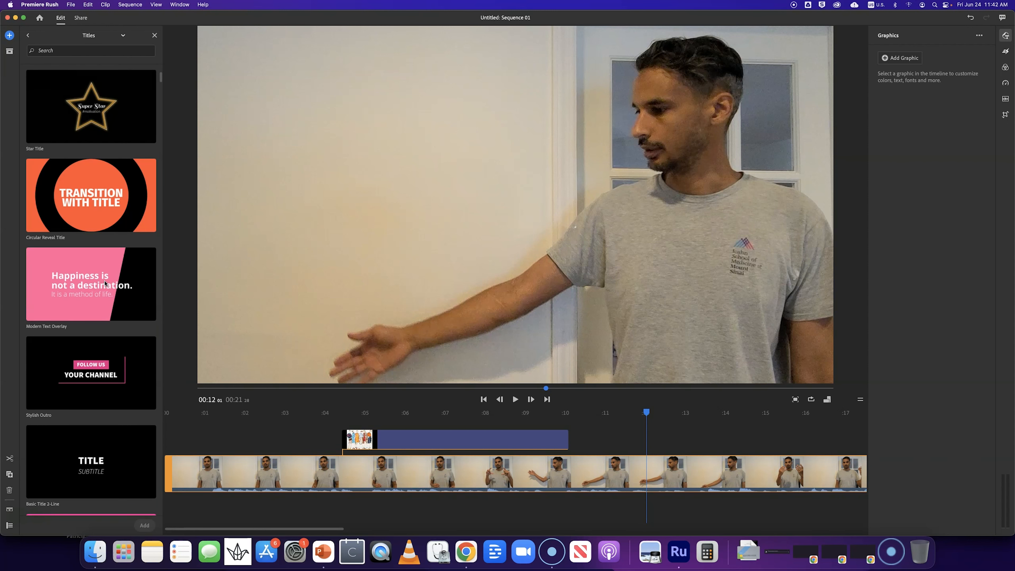
pyautogui.scroll(-15, 104, 283)
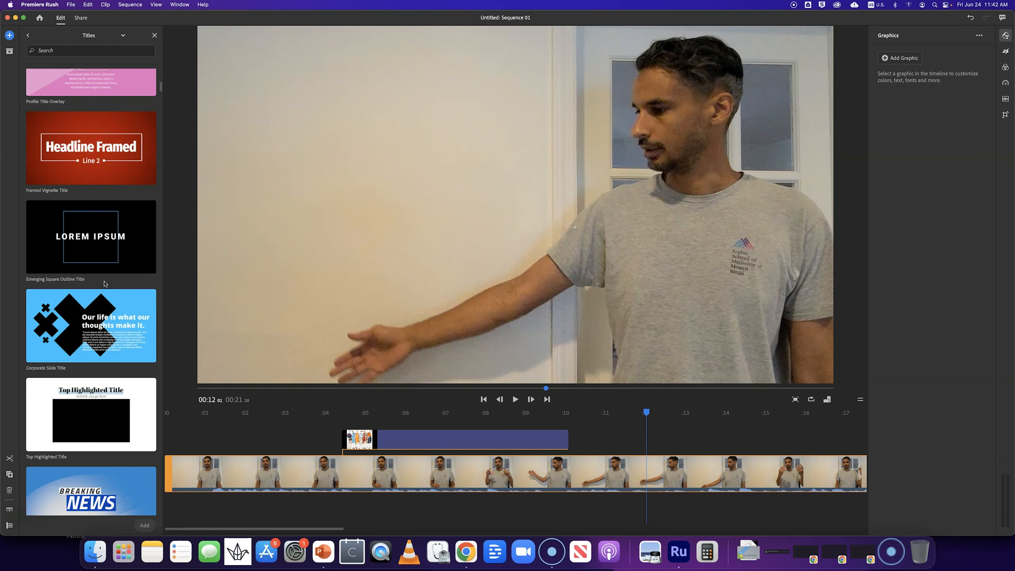
pyautogui.scroll(-15, 104, 284)
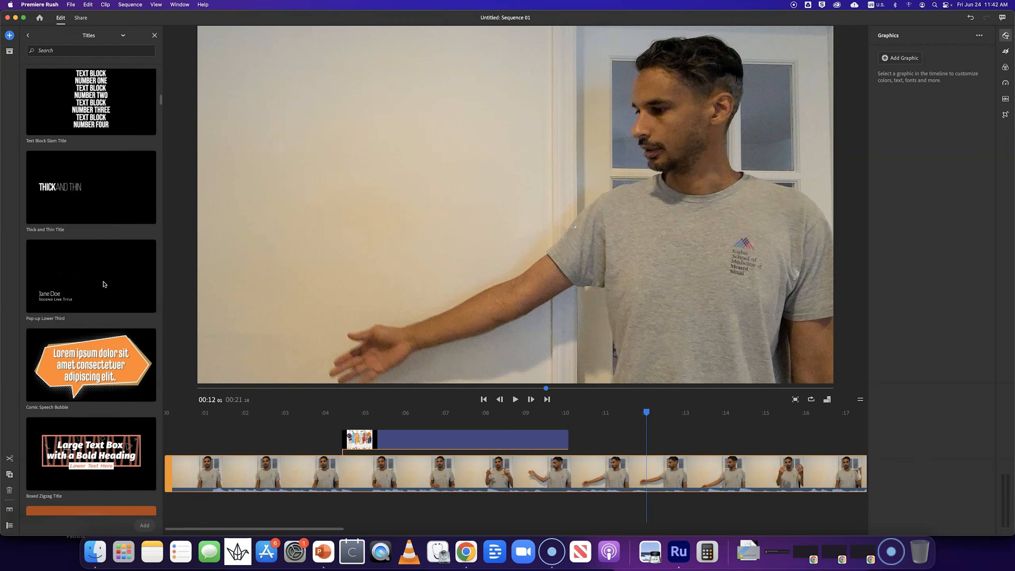
pyautogui.scroll(-10, 103, 294)
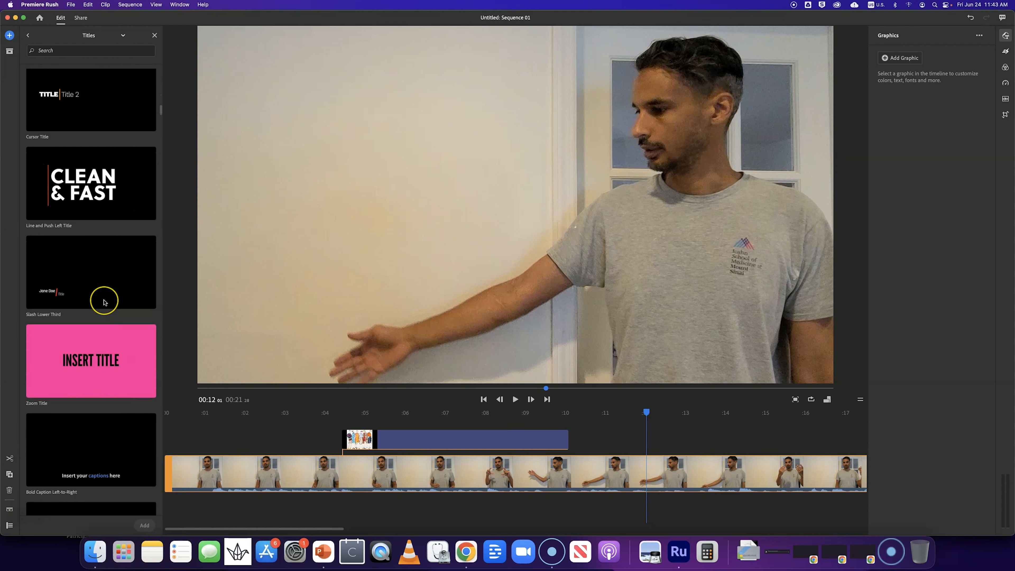
pyautogui.scroll(-10, 104, 303)
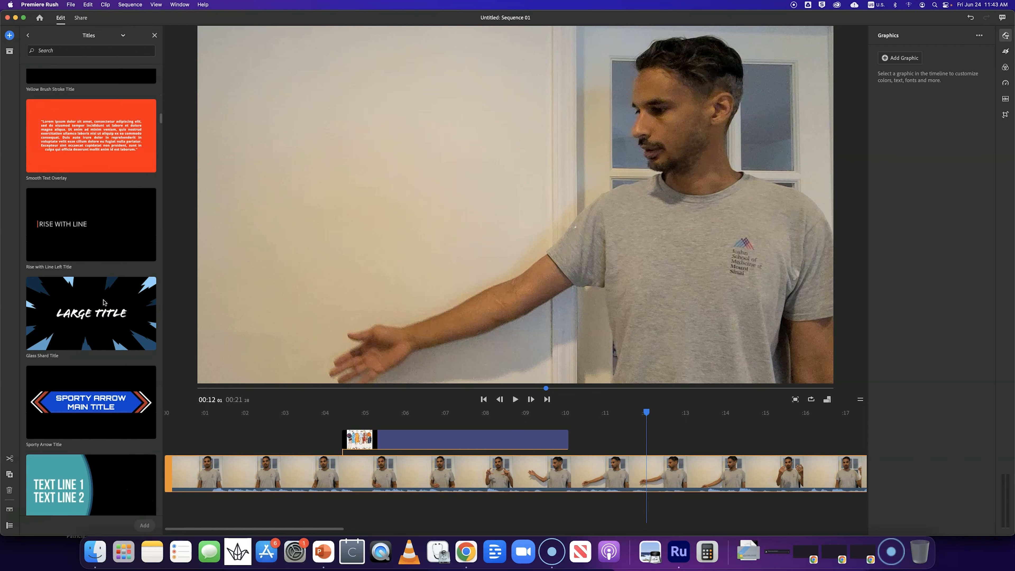
pyautogui.click(102, 295)
pyautogui.scroll(-15, 89, 279)
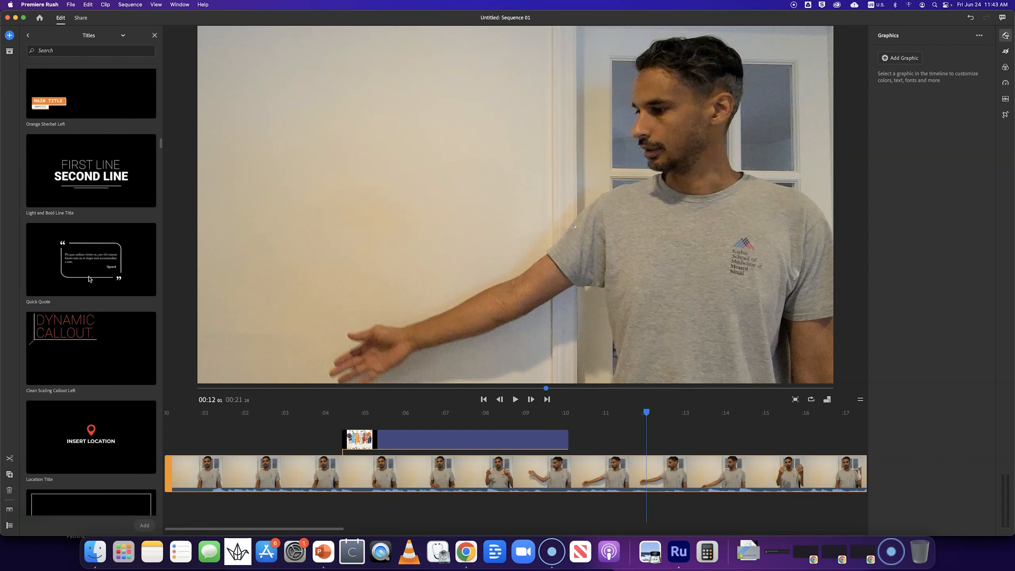
pyautogui.scroll(-2, 88, 279)
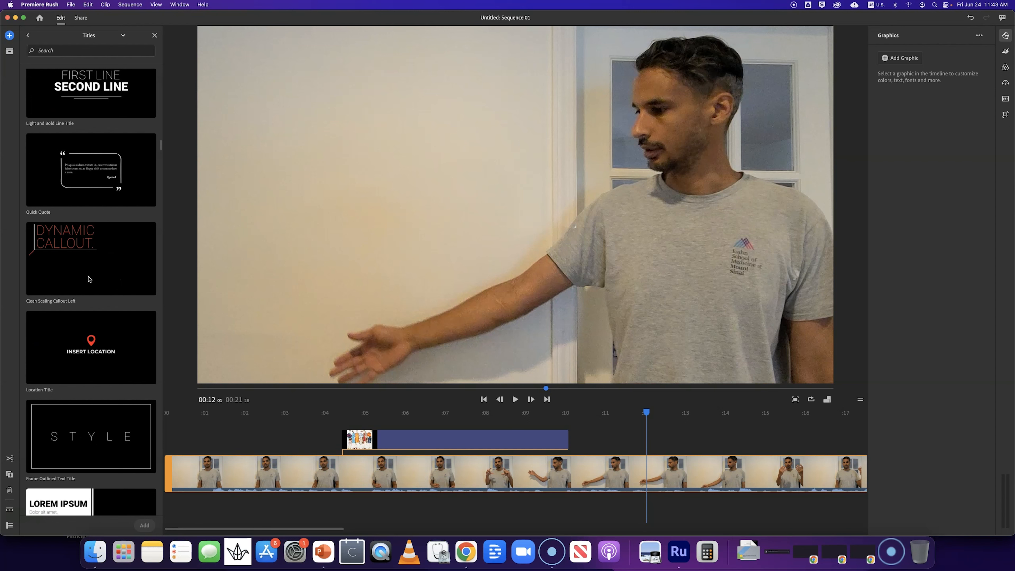
pyautogui.scroll(2, 89, 279)
# - Add the Light and Bold Line Title template to the timeline at the playhead
pyautogui.click(93, 181)
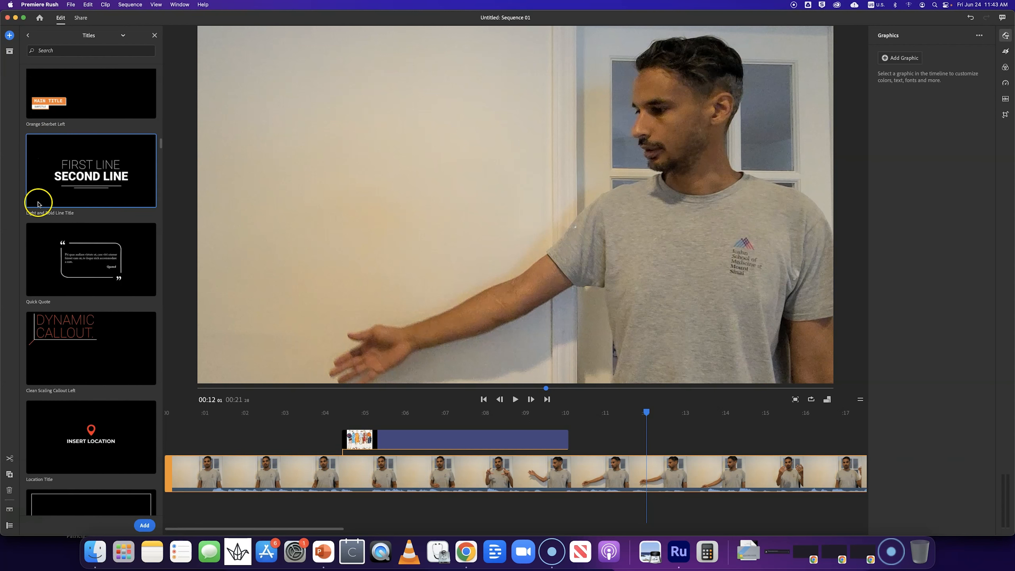
pyautogui.click(145, 527)
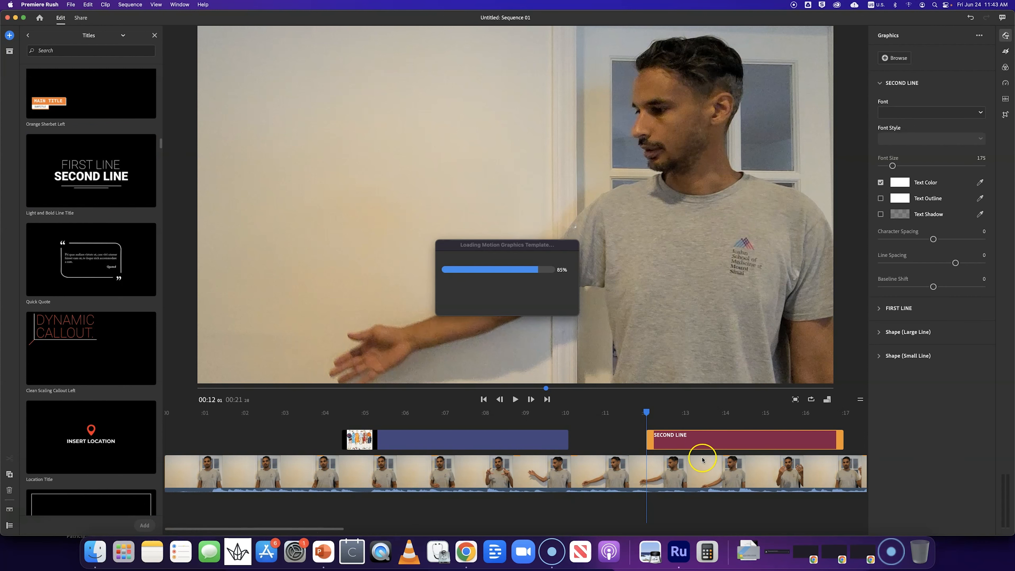
pyautogui.click(706, 419)
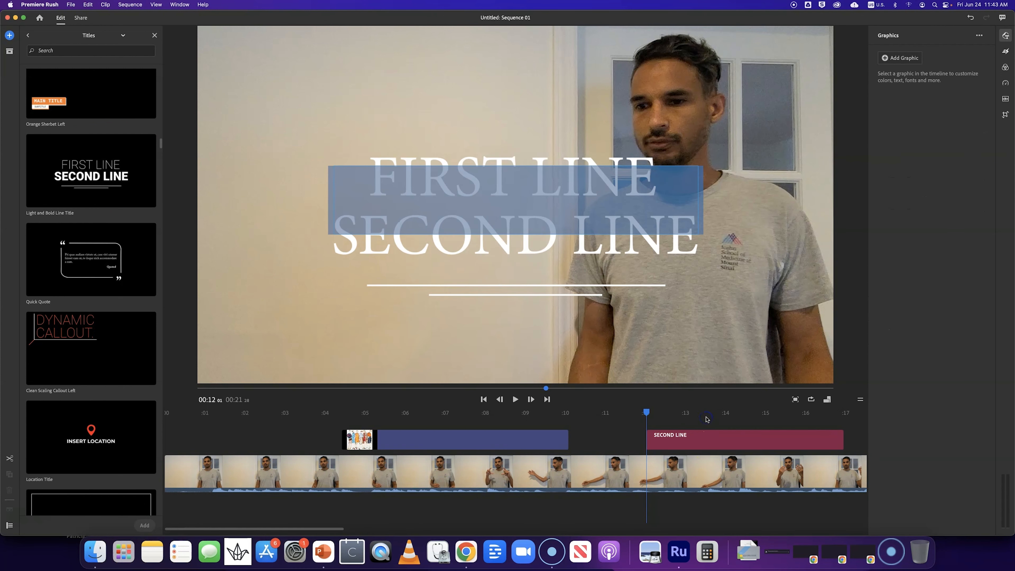
pyautogui.click(706, 419)
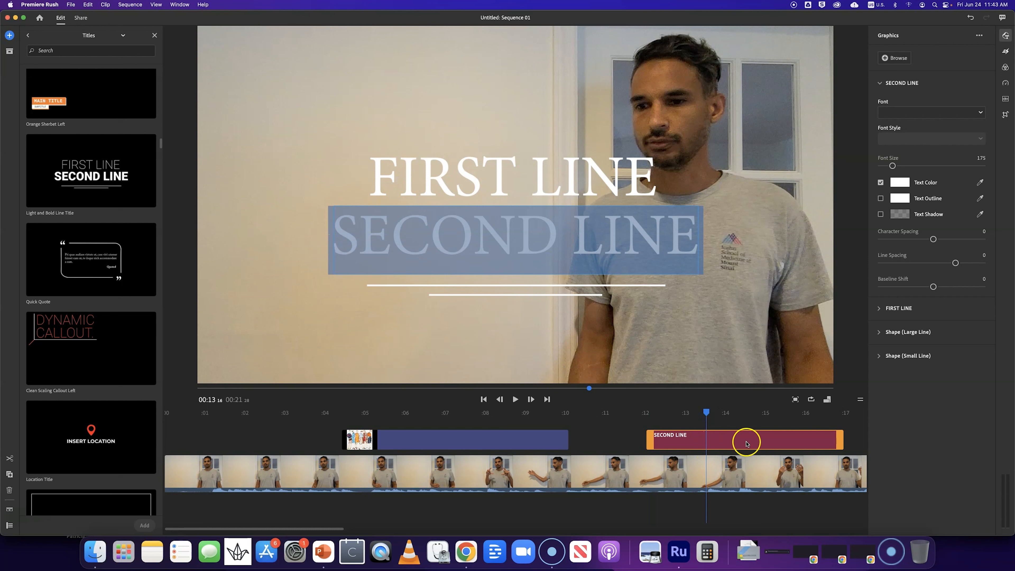
# - Move the title clip to the very start of the sequence on the main video track, ahead of the footage
pyautogui.moveTo(746, 444); pyautogui.dragTo(220, 437)
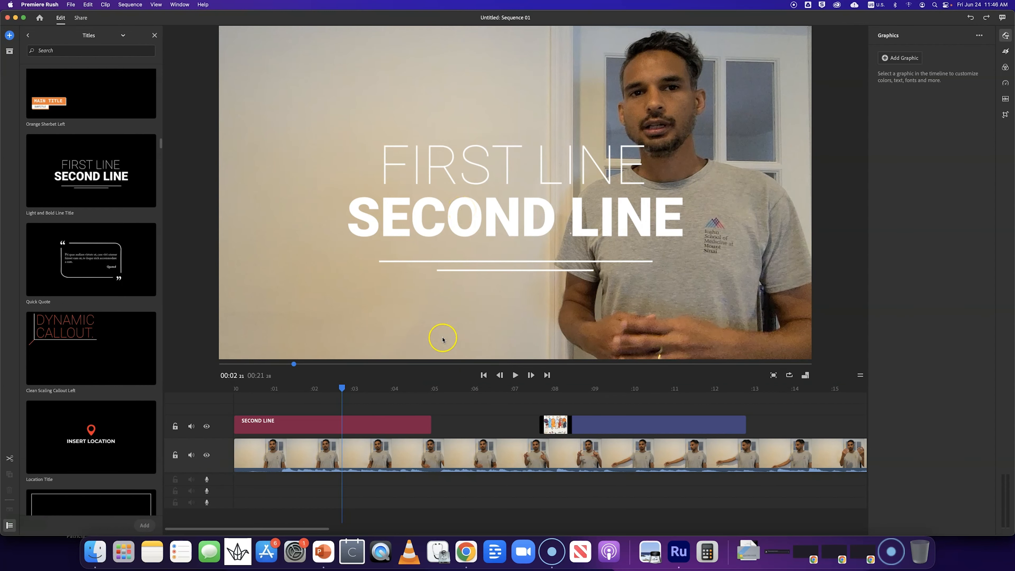
pyautogui.click(314, 427)
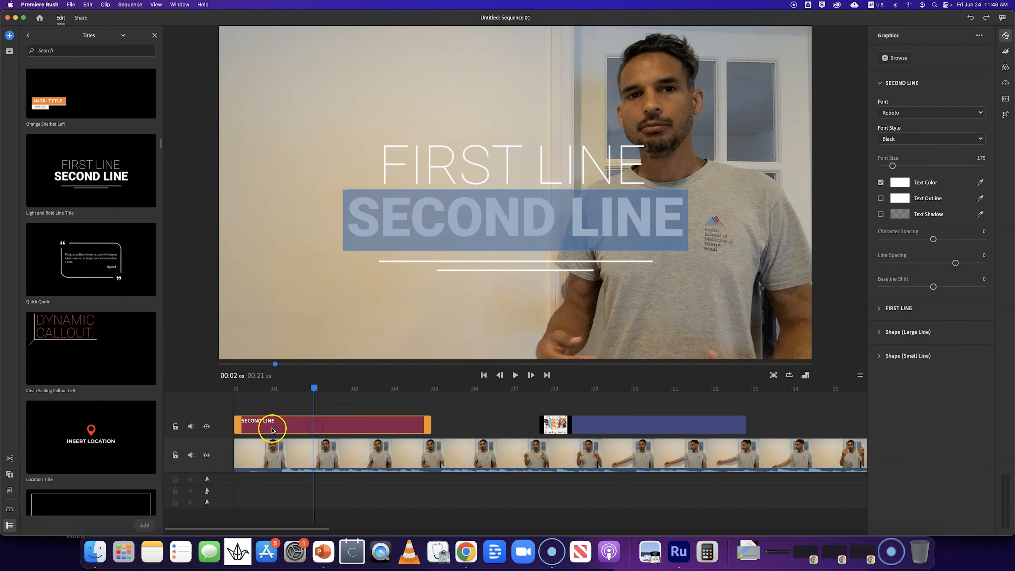
pyautogui.moveTo(251, 427); pyautogui.dragTo(244, 448)
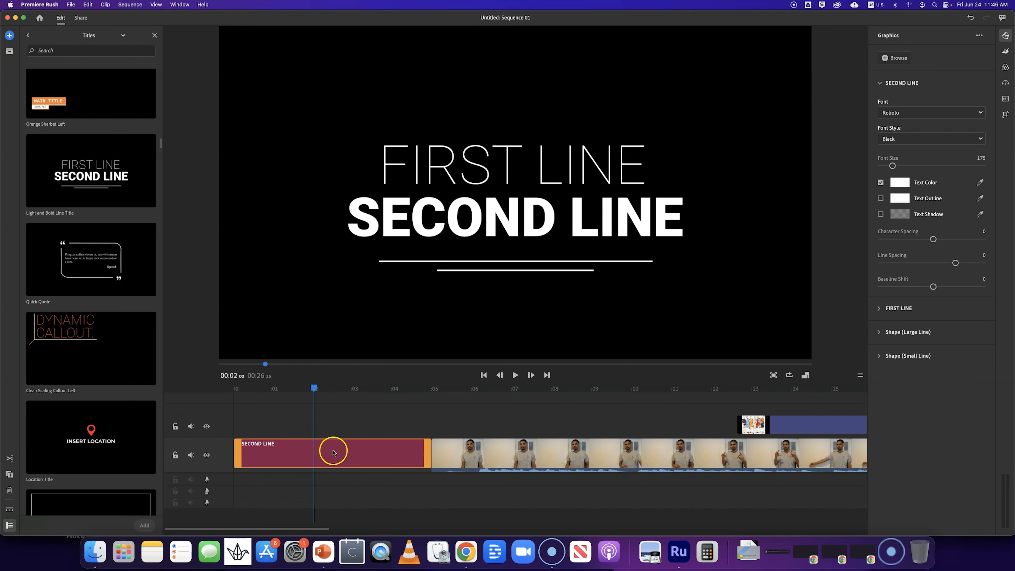
# - Change the title's first line text to Presentation
pyautogui.click(519, 169)
pyautogui.doubleClick(504, 168)
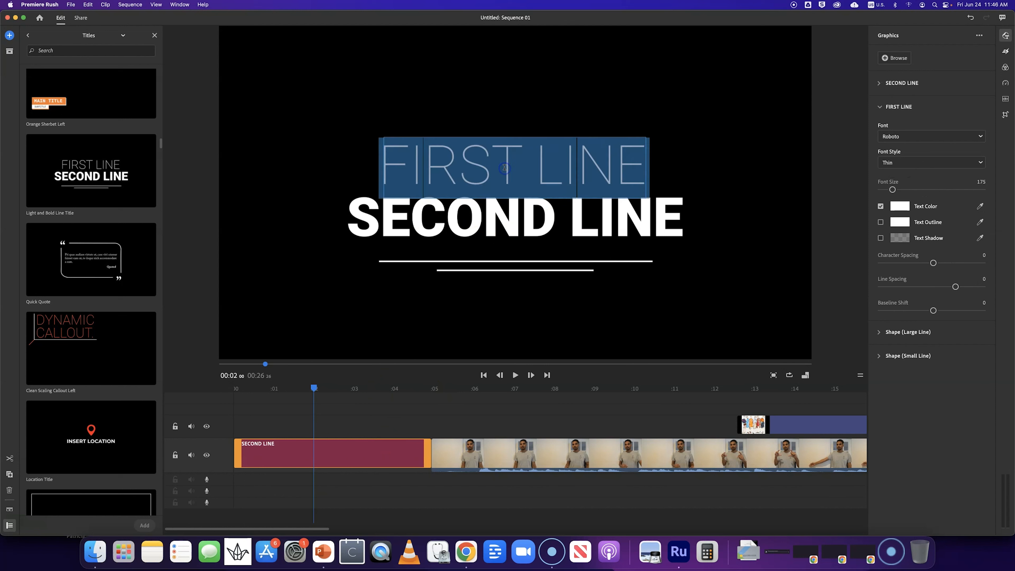
pyautogui.write('P')
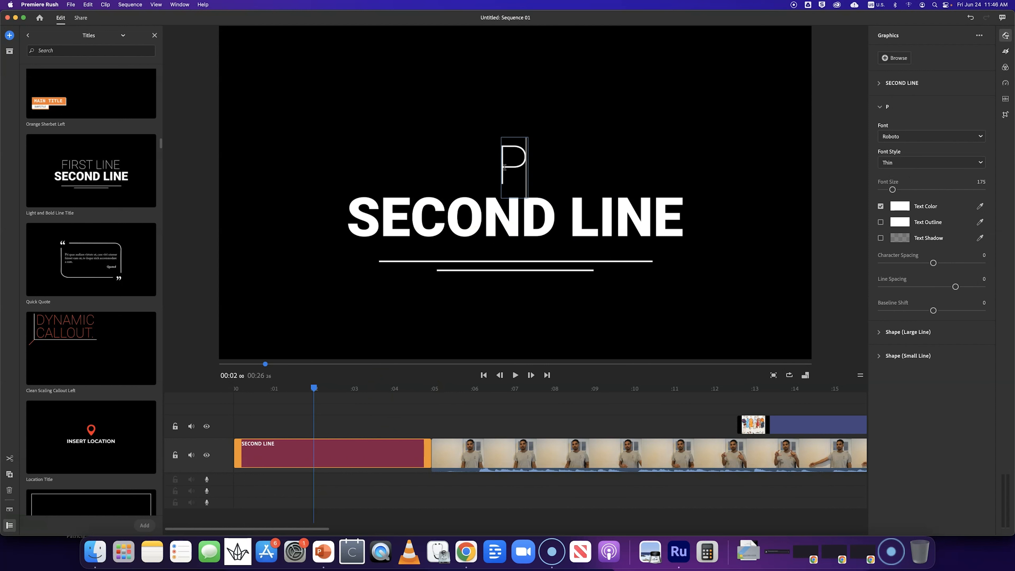
pyautogui.write('resentation')
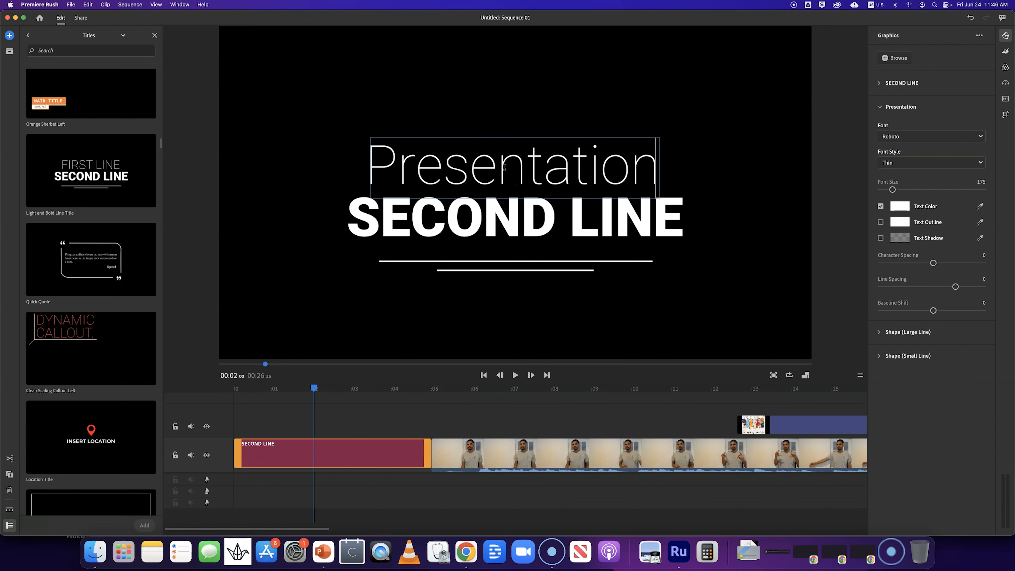
# - Replace the title's second line with "by" followed by the presenter's name
pyautogui.click(487, 223)
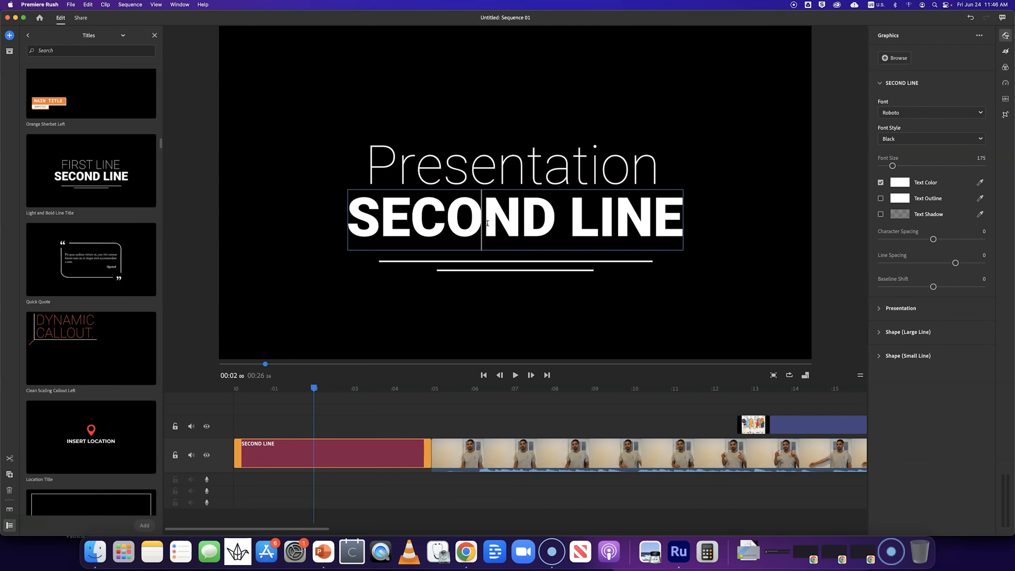
pyautogui.doubleClick(488, 223)
pyautogui.tripleClick(488, 224)
pyautogui.write('by j')
pyautogui.press('BackSpace')
pyautogui.write('Jose Diaz')
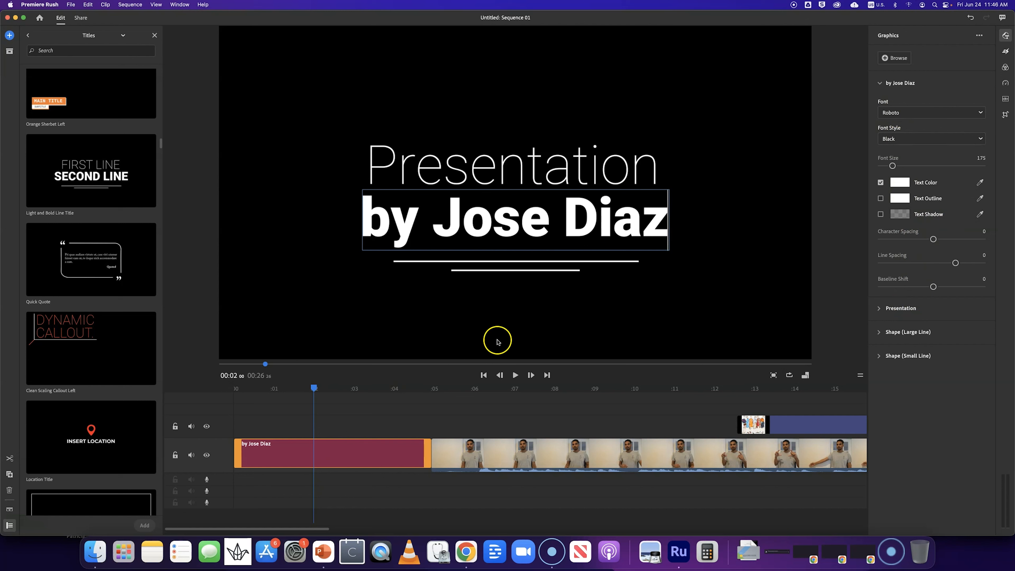
# - Play back the sequence from the beginning to check the opening title
pyautogui.moveTo(288, 388); pyautogui.dragTo(220, 410)
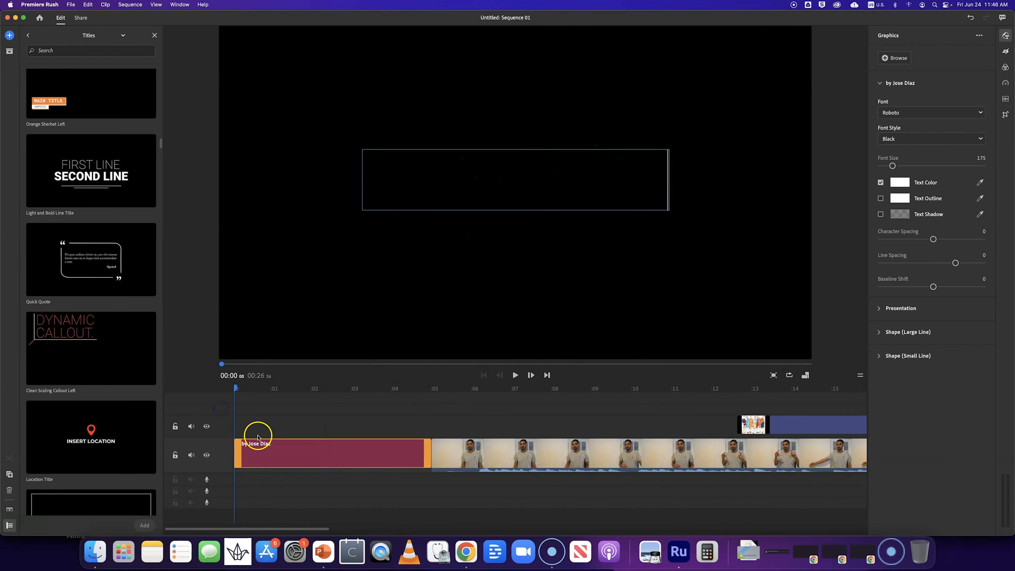
pyautogui.press('space')
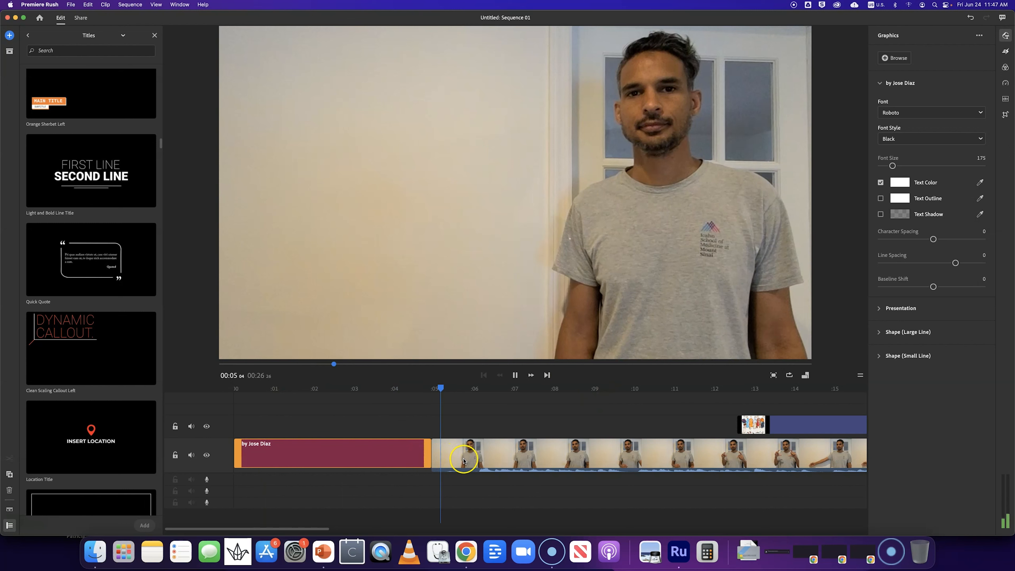
pyautogui.click(464, 461)
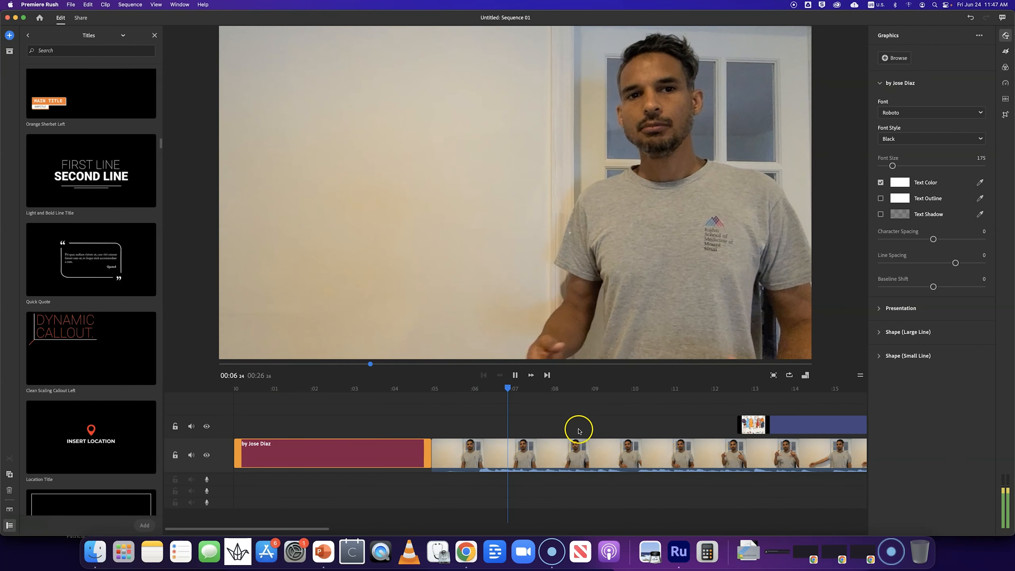
pyautogui.moveTo(519, 389); pyautogui.dragTo(775, 393)
pyautogui.click(487, 163)
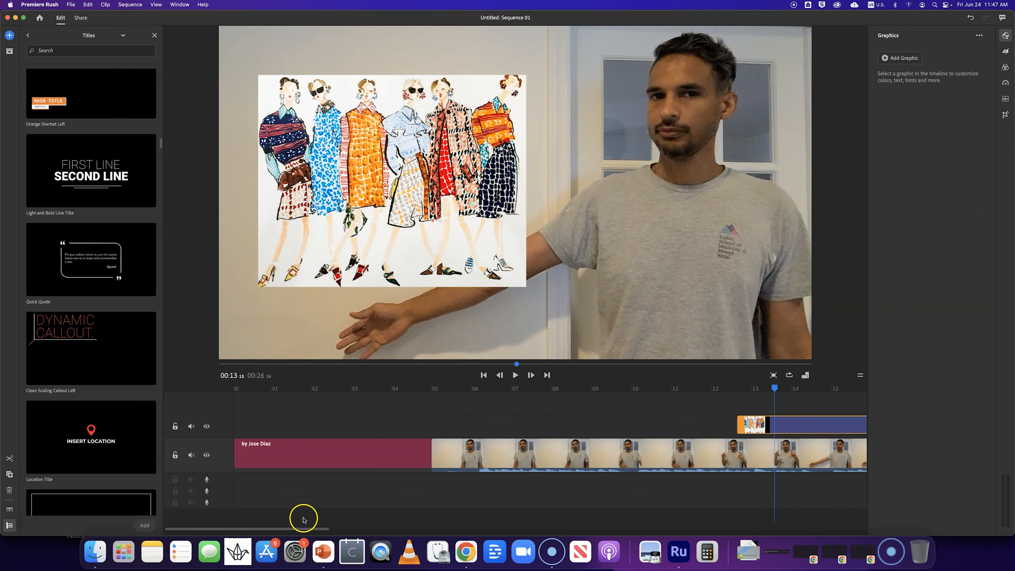
# - Add the Quick Quote title template at about 18 seconds in the timeline
pyautogui.moveTo(300, 529); pyautogui.dragTo(404, 530)
pyautogui.click(394, 388)
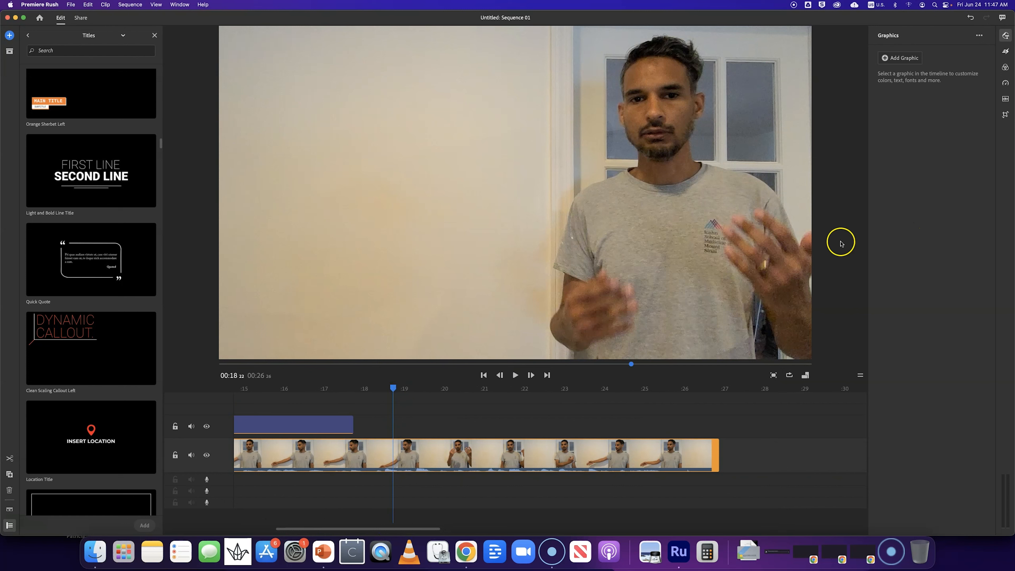
pyautogui.click(81, 255)
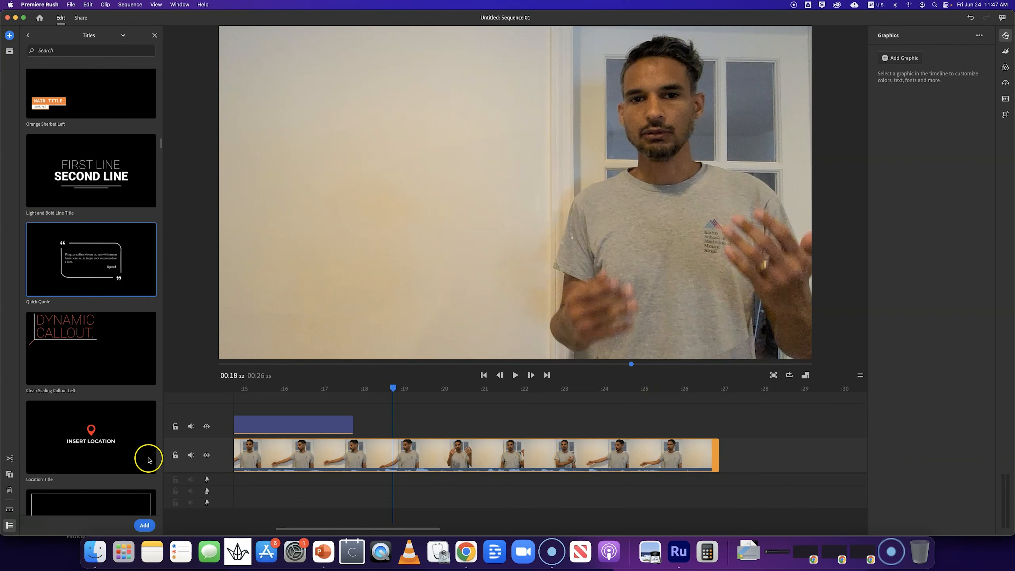
pyautogui.click(145, 527)
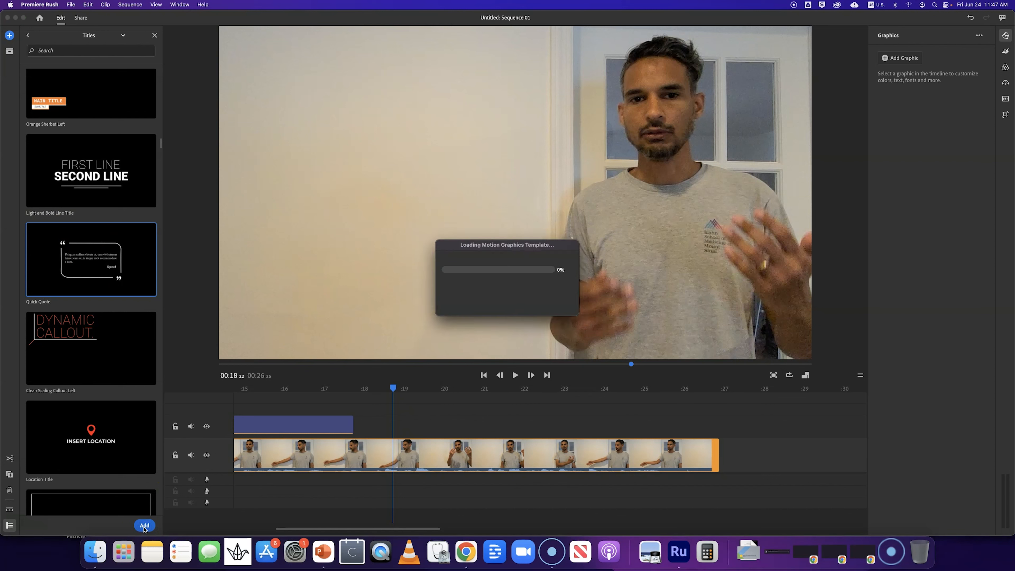
pyautogui.moveTo(429, 426); pyautogui.dragTo(405, 418)
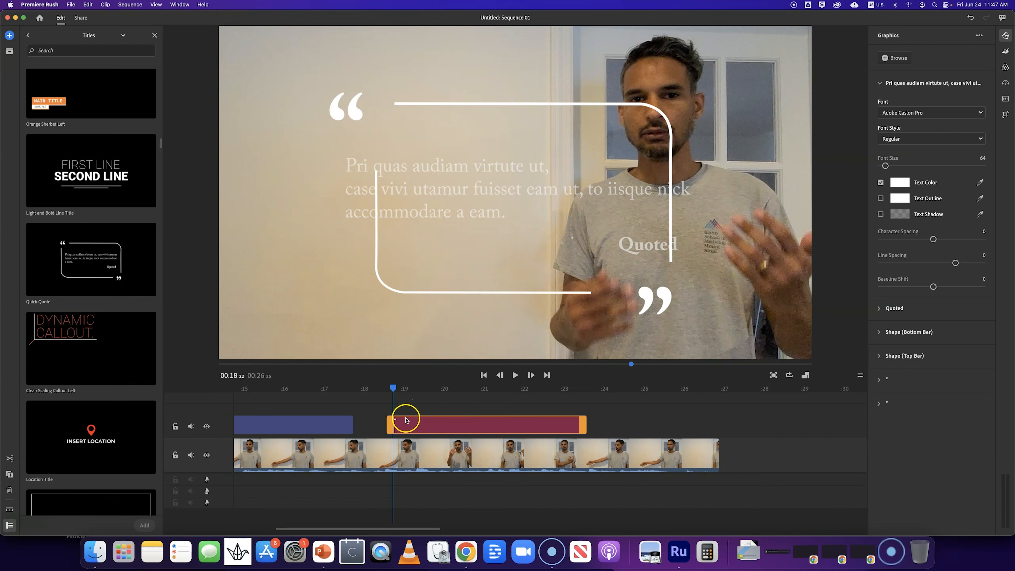
# - Scale down the quote graphic and position it over the wall to the upper left of the speaker
pyautogui.click(520, 244)
pyautogui.click(616, 148)
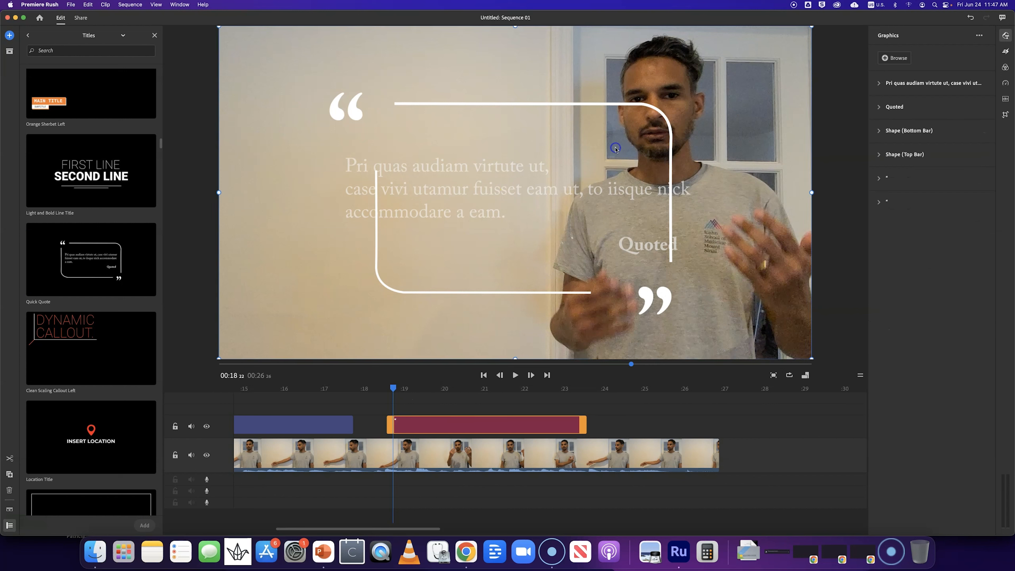
pyautogui.click(660, 120)
pyautogui.moveTo(812, 357); pyautogui.dragTo(571, 283)
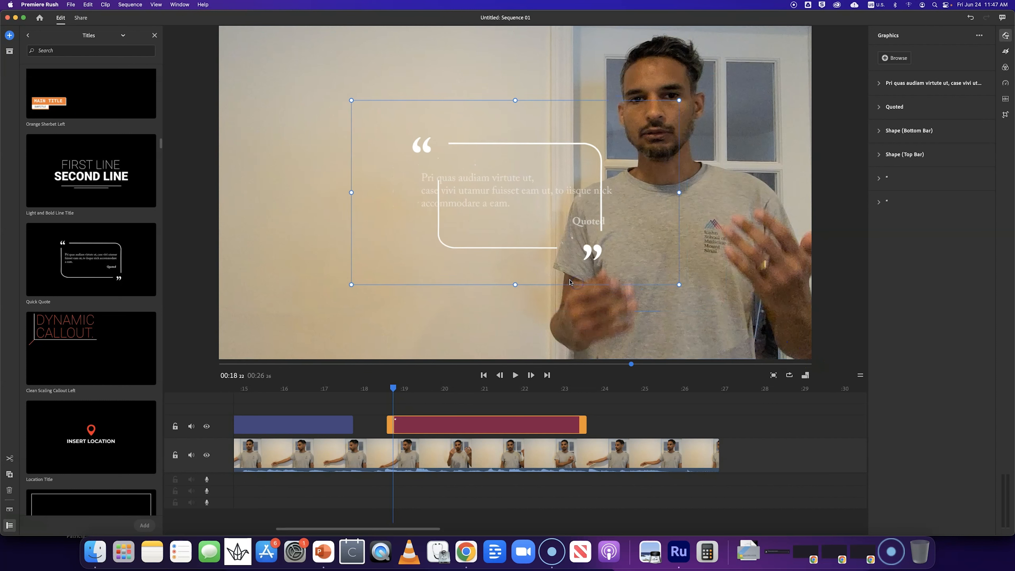
pyautogui.moveTo(496, 140); pyautogui.dragTo(473, 131)
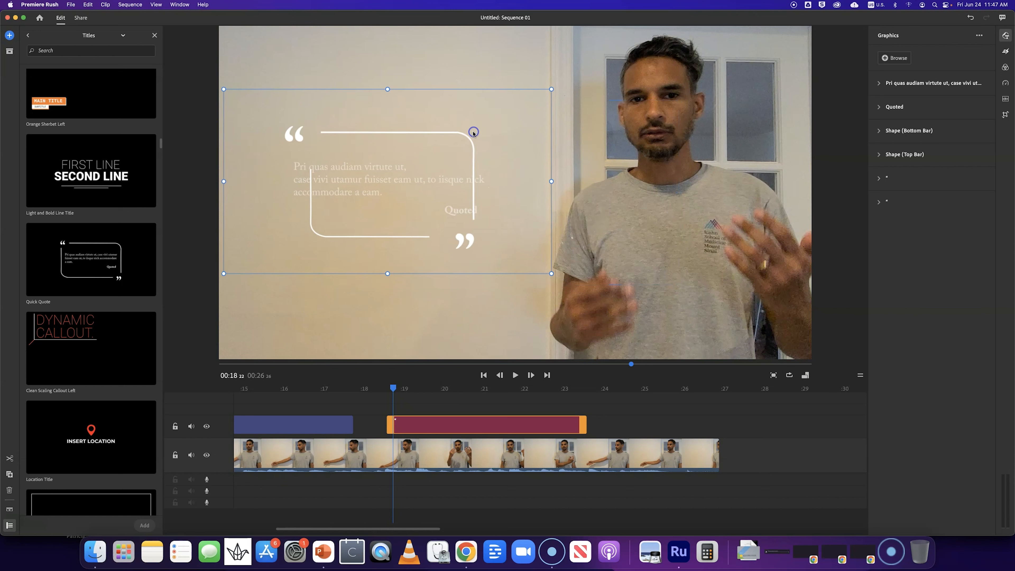
pyautogui.click(420, 305)
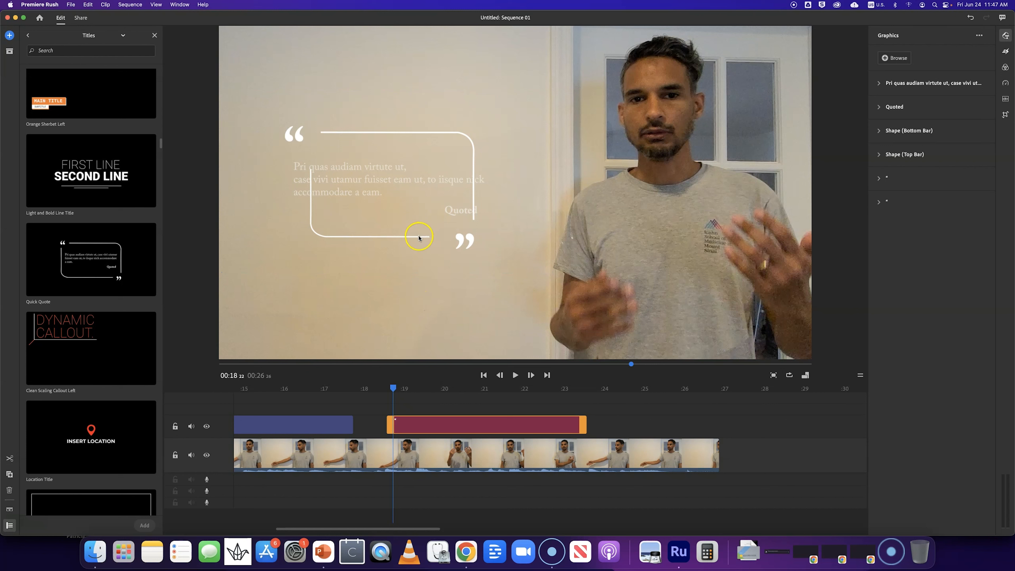
# - Delete the Quick Quote graphic clip from the timeline
pyautogui.click(343, 181)
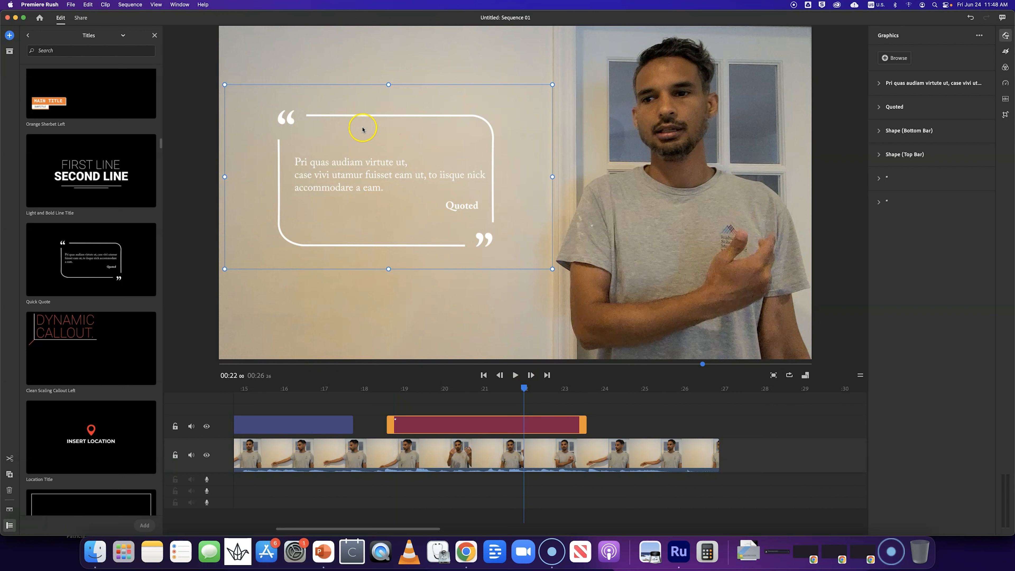
pyautogui.click(476, 429)
pyautogui.rightClick(455, 425)
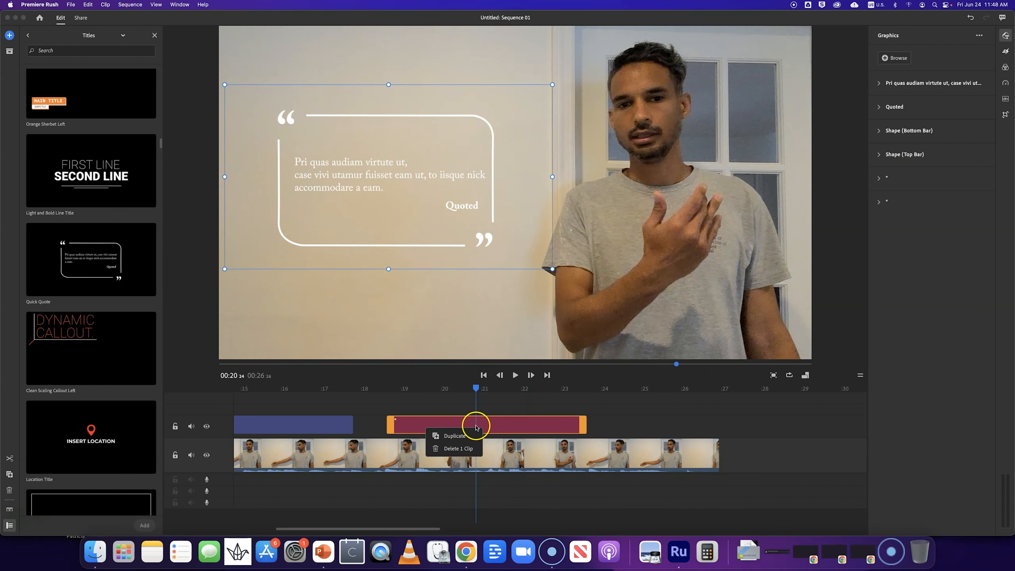
pyautogui.click(452, 449)
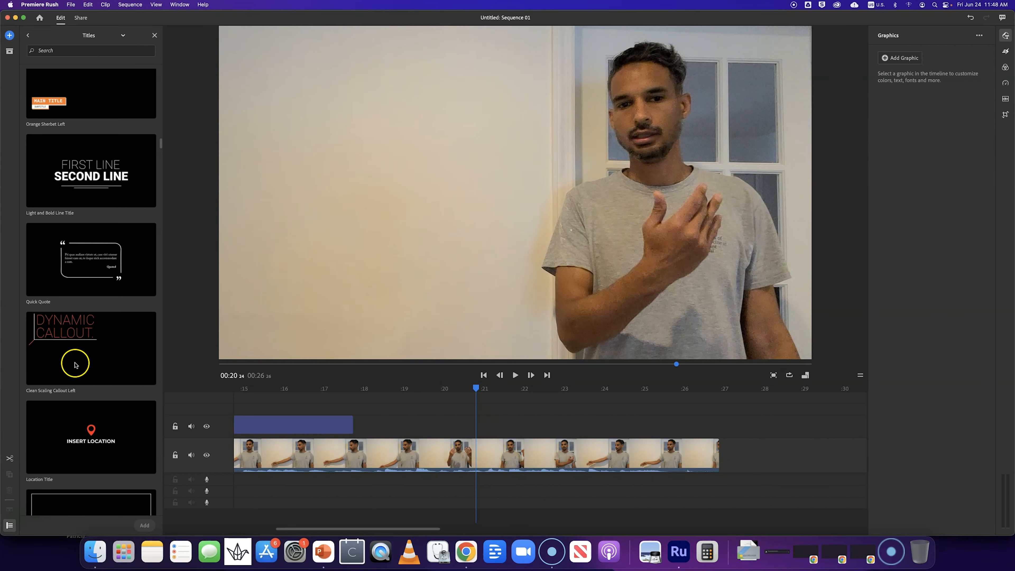
# - Add the Paragraph Title Overlay template to the graphics track and move it to start at about 19 seconds
pyautogui.scroll(-10, 74, 365)
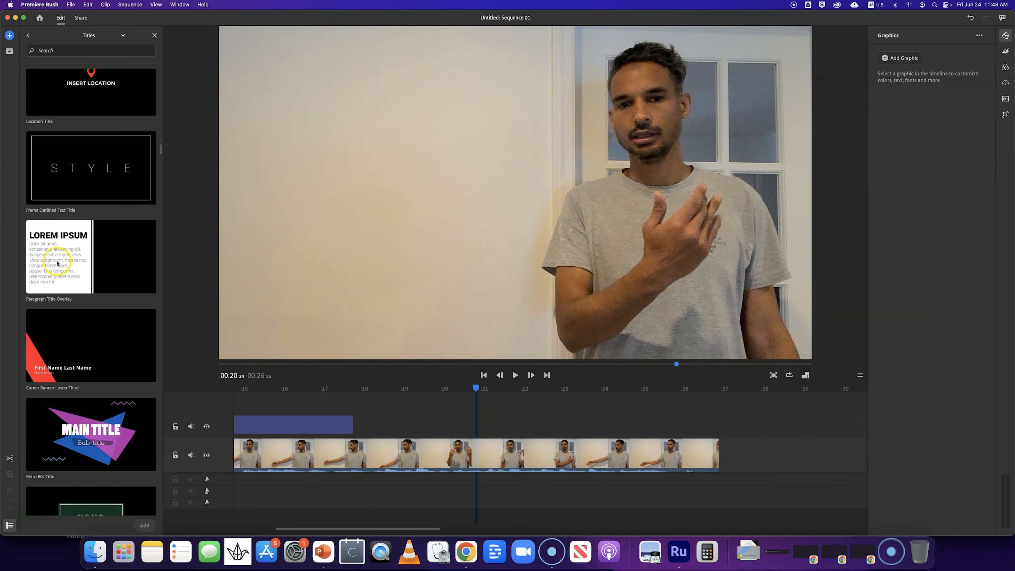
pyautogui.click(48, 248)
pyautogui.click(144, 526)
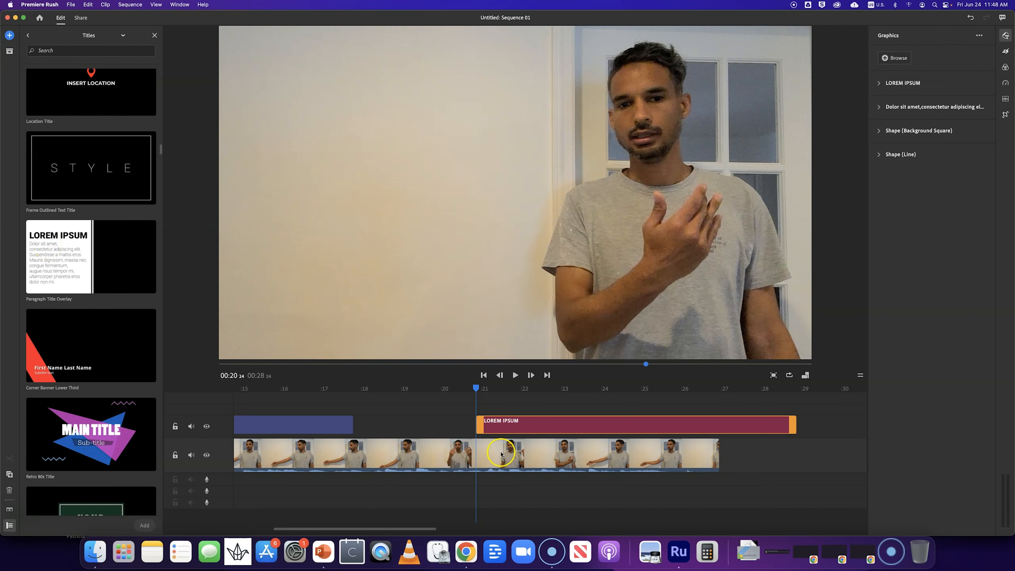
pyautogui.moveTo(481, 427); pyautogui.dragTo(388, 427)
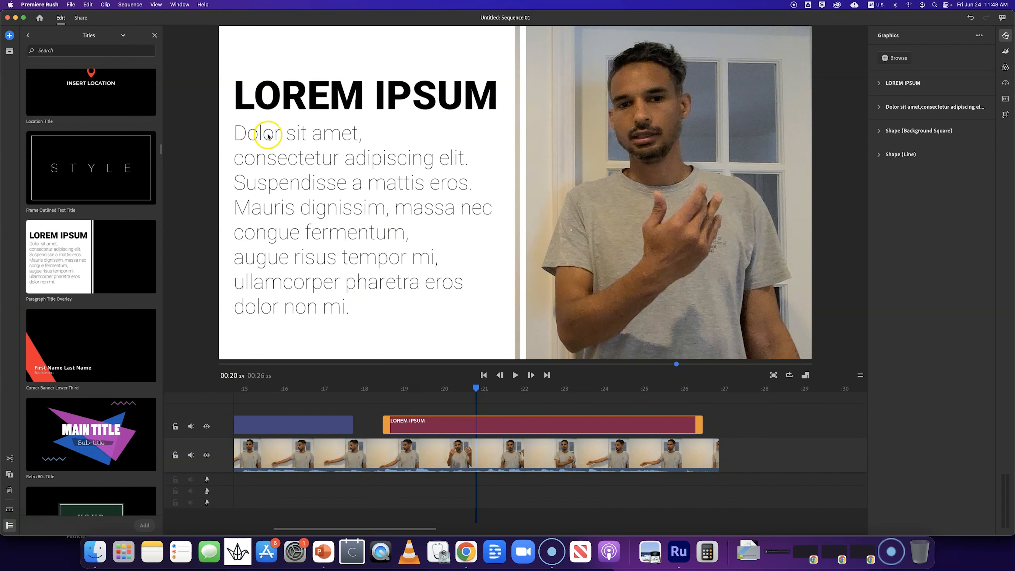
# - Replace the paragraph text with the presenter's name followed by "'s Text demo for visual aids."
pyautogui.click(281, 136)
pyautogui.click(281, 135)
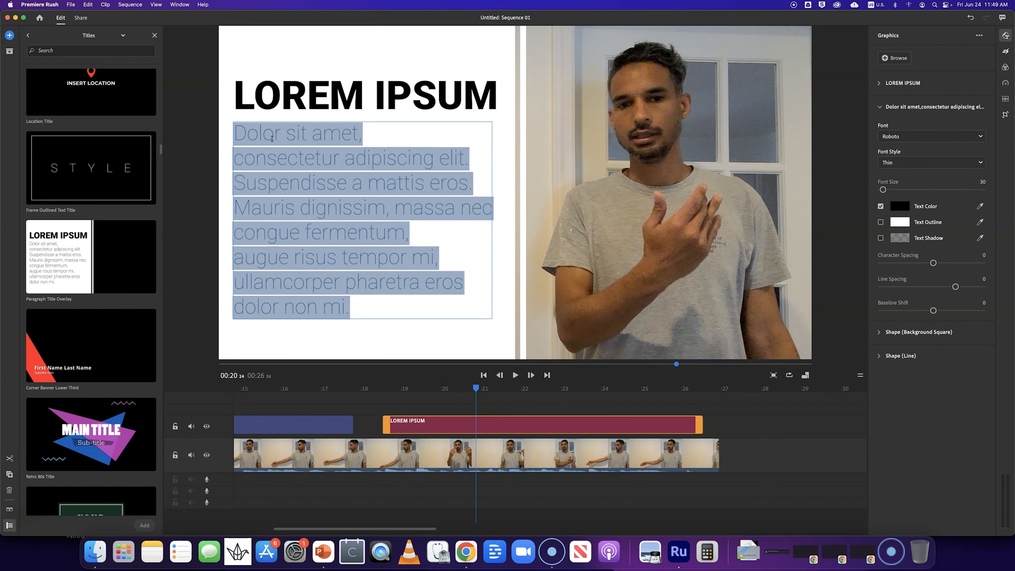
pyautogui.write('Jo')
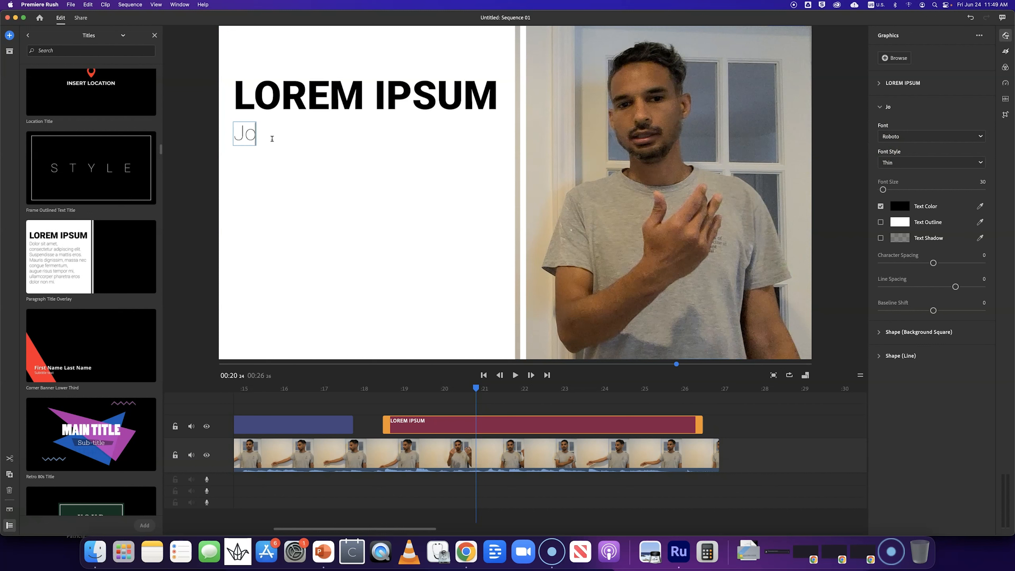
pyautogui.write("se's")
pyautogui.write('Text demo')
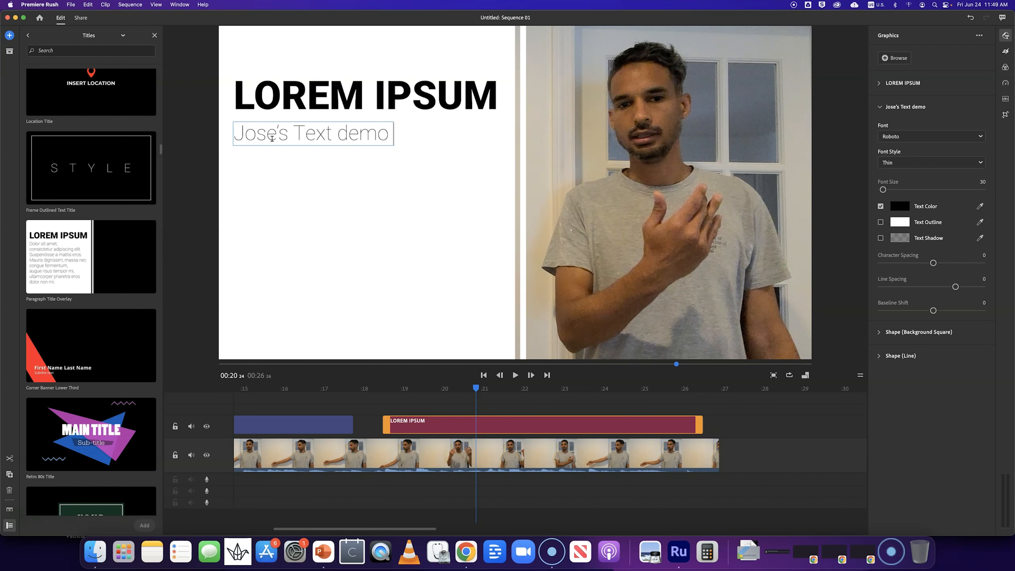
pyautogui.write(' for visual aids.')
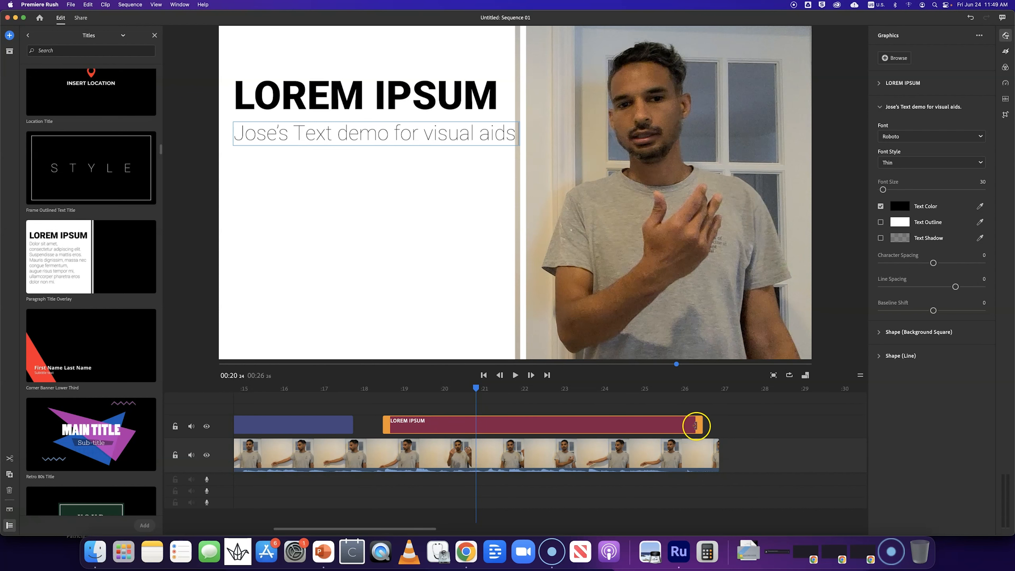
# - Trim the paragraph title clip to end at about 21 seconds and preview it from about 19 seconds
pyautogui.moveTo(699, 424); pyautogui.dragTo(424, 429)
pyautogui.click(419, 389)
pyautogui.click(424, 425)
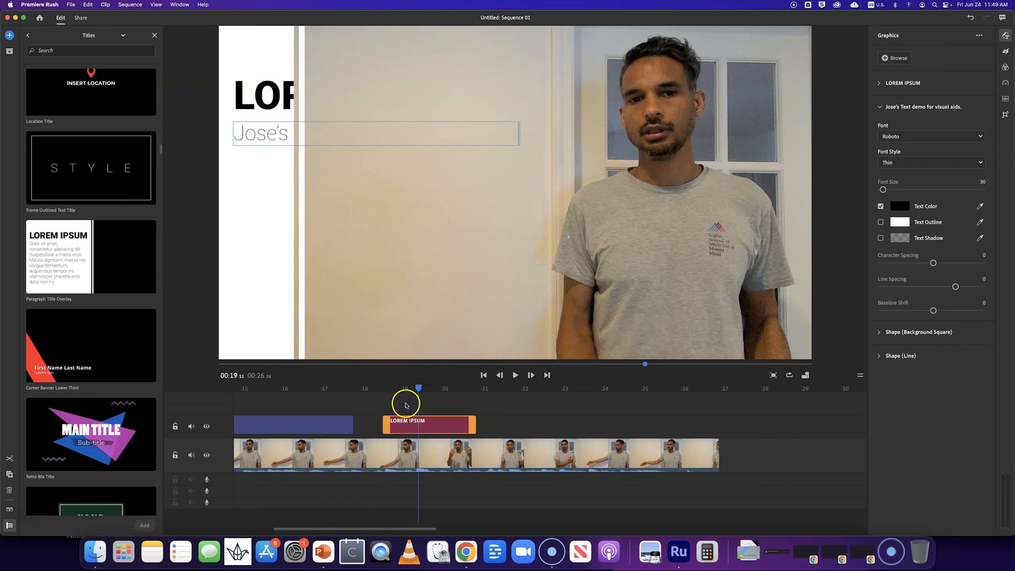
pyautogui.click(382, 388)
pyautogui.press('space')
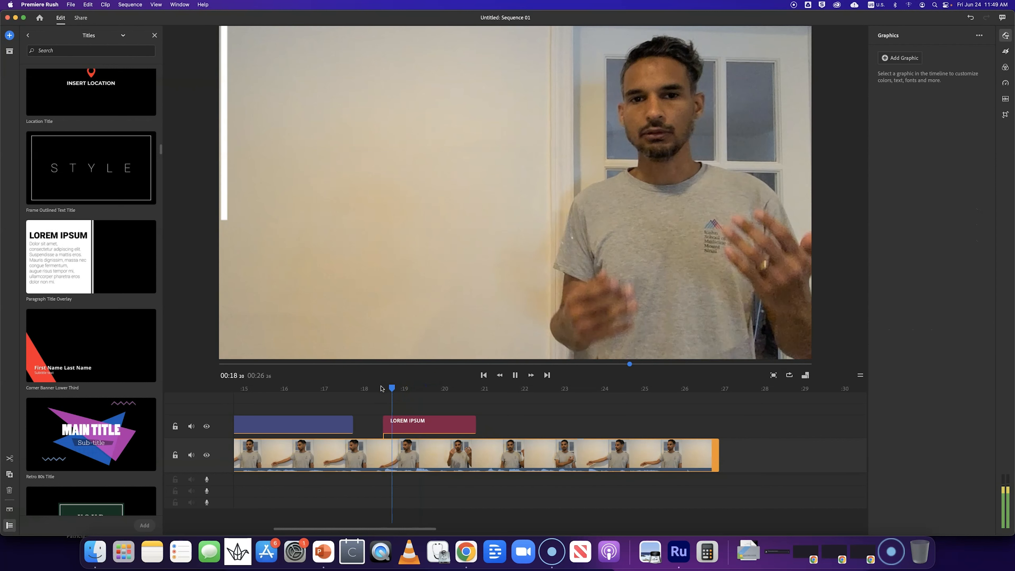
pyautogui.press('space')
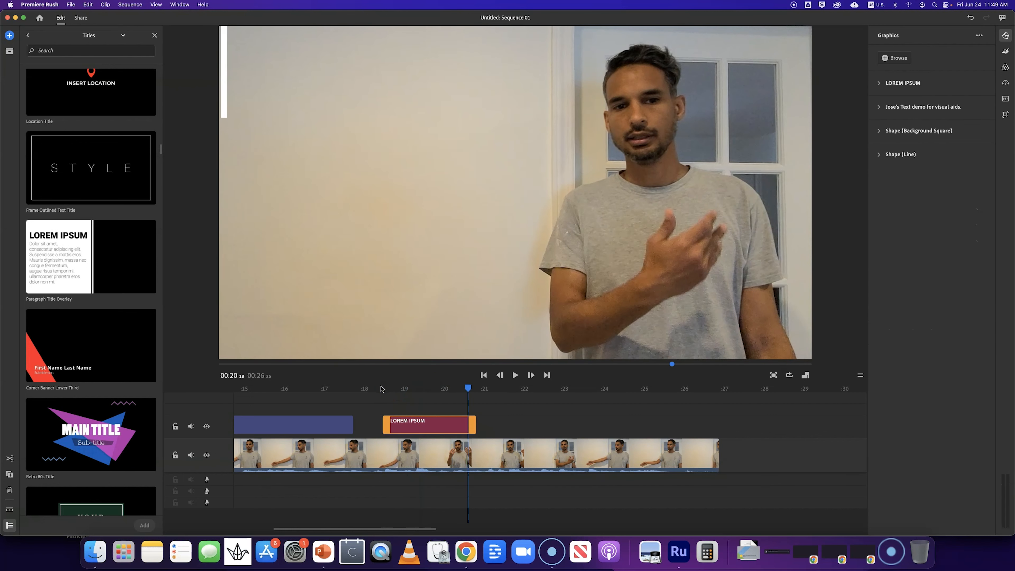
# - Extend the paragraph title clip to end at about 26.5 seconds and play it back
pyautogui.moveTo(475, 425); pyautogui.dragTo(706, 425)
pyautogui.press('space')
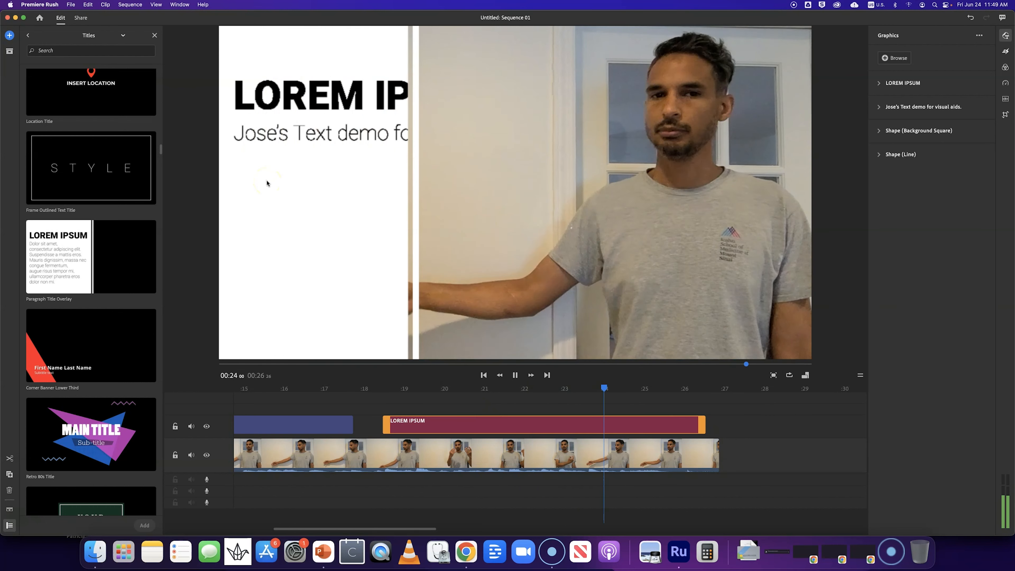
pyautogui.click(267, 184)
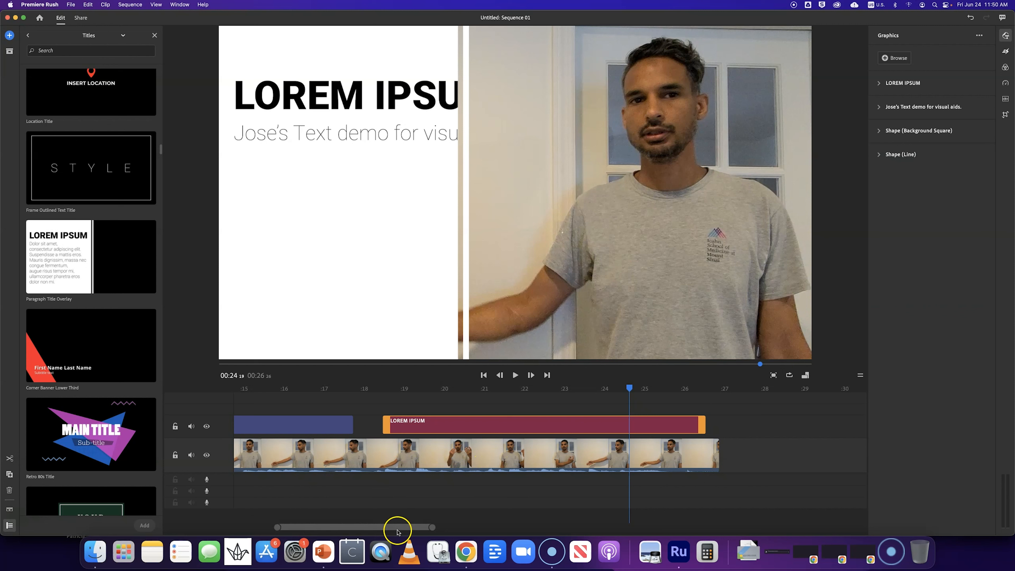
# - Add the "Abbie & Tony" MP4 from the Downloads folder to the end of the sequence
pyautogui.moveTo(363, 529); pyautogui.dragTo(426, 473)
pyautogui.moveTo(388, 528); pyautogui.dragTo(290, 527)
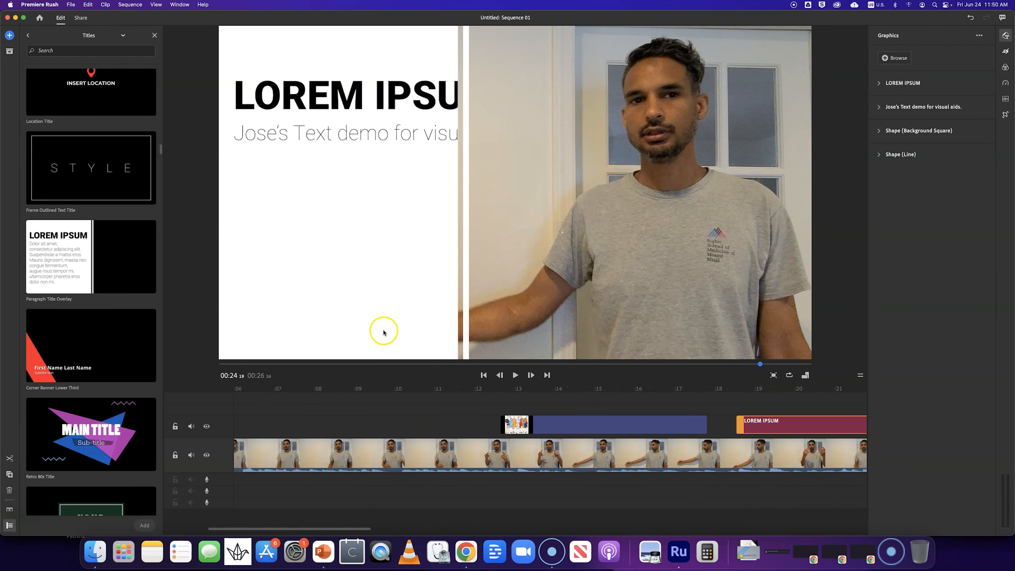
pyautogui.click(9, 36)
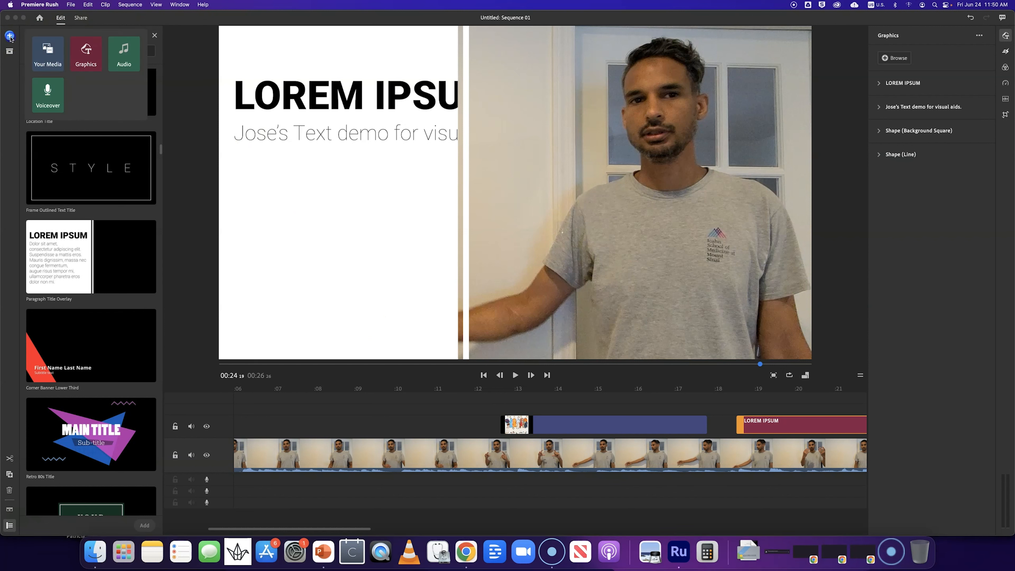
pyautogui.click(51, 67)
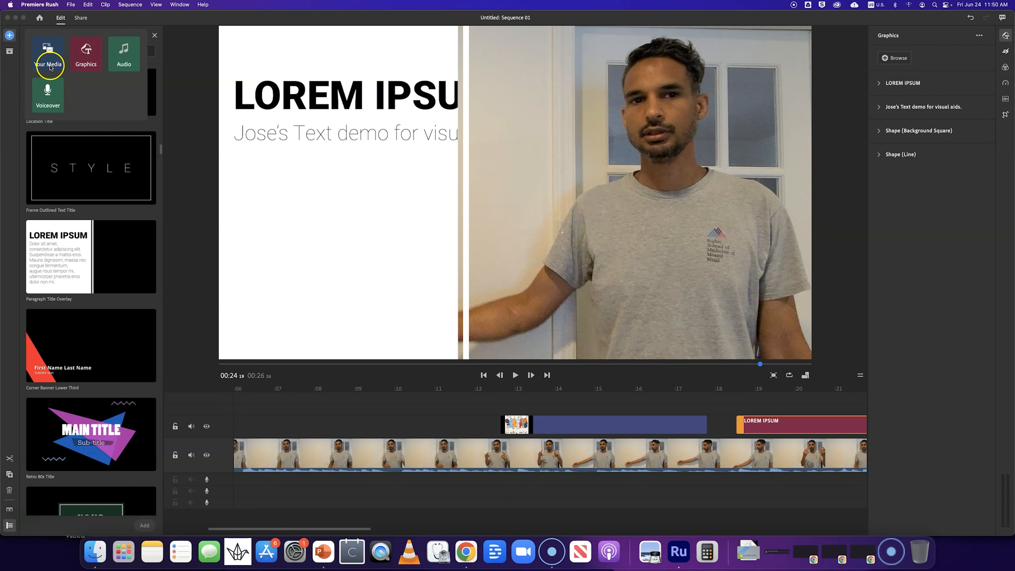
pyautogui.click(45, 62)
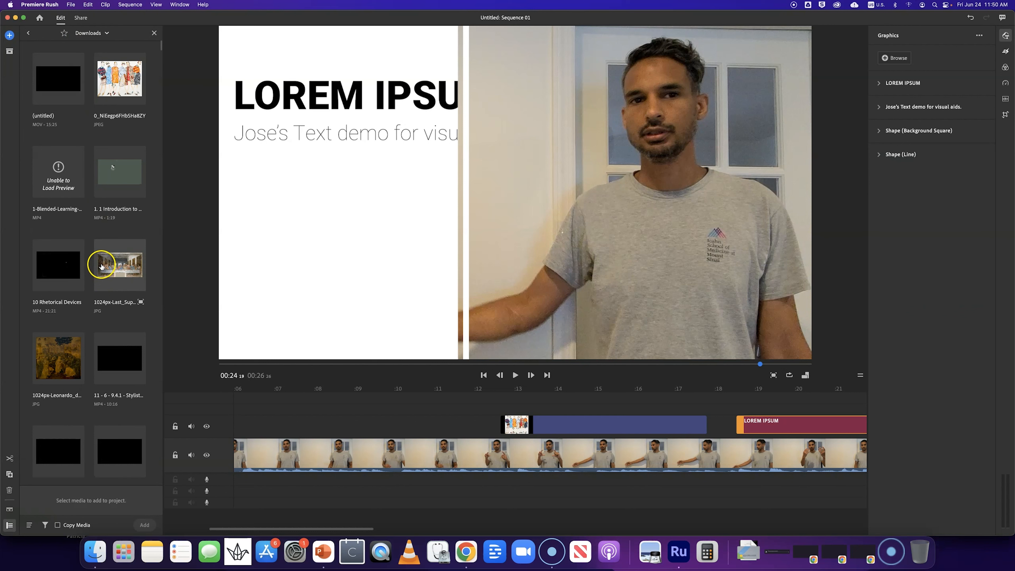
pyautogui.scroll(-5, 102, 266)
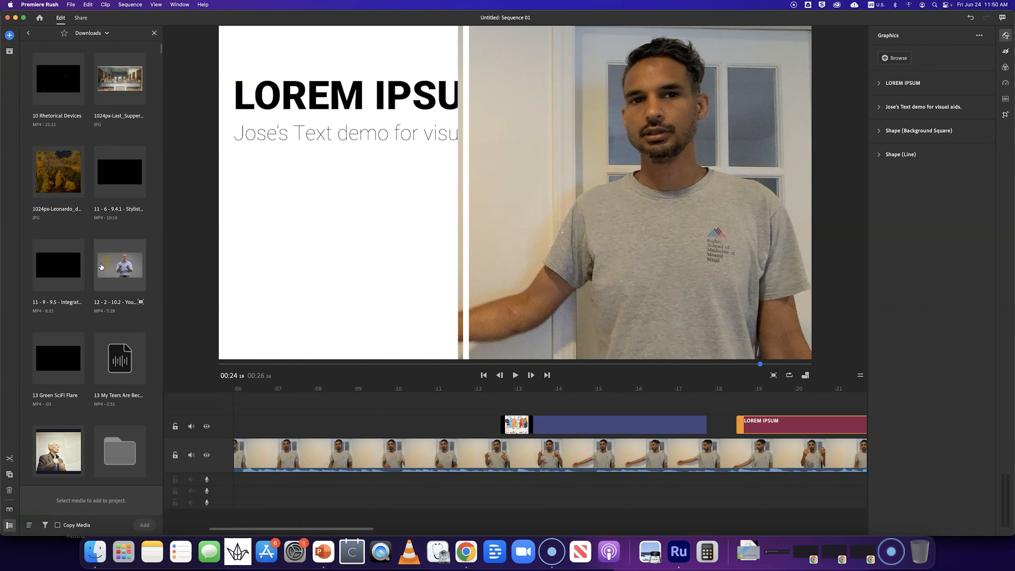
pyautogui.scroll(-6, 100, 267)
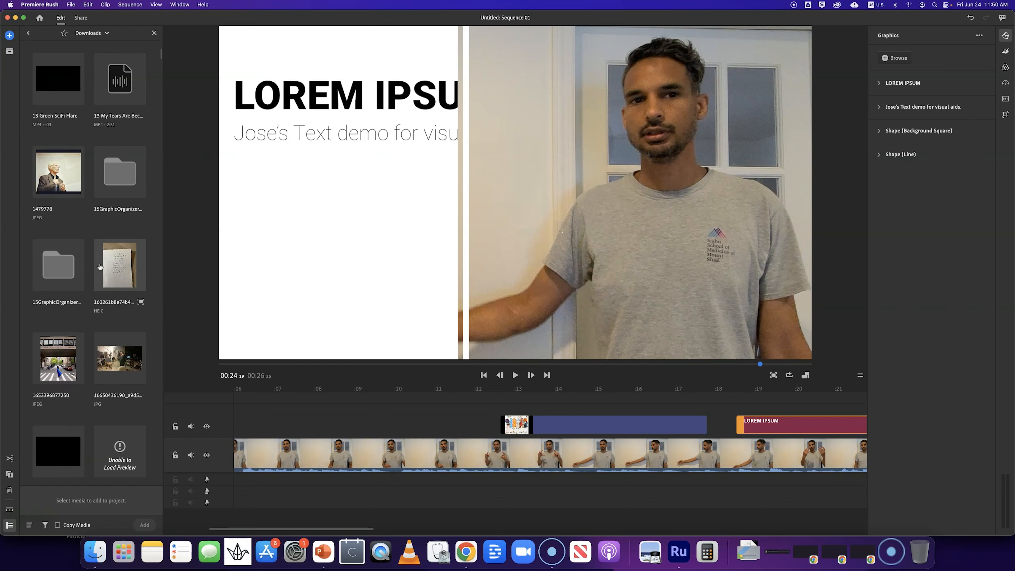
pyautogui.scroll(8, 100, 267)
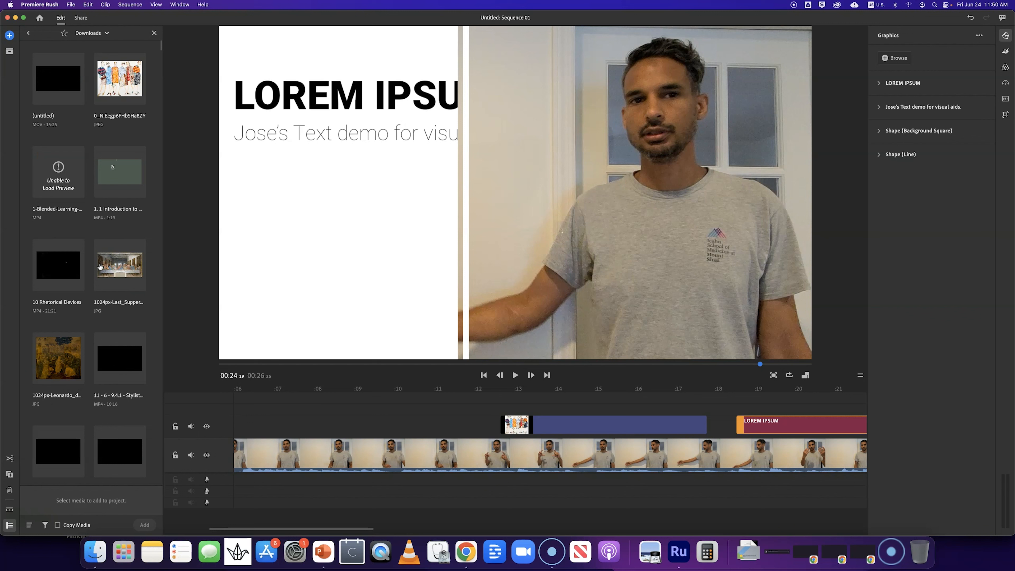
pyautogui.moveTo(100, 267)
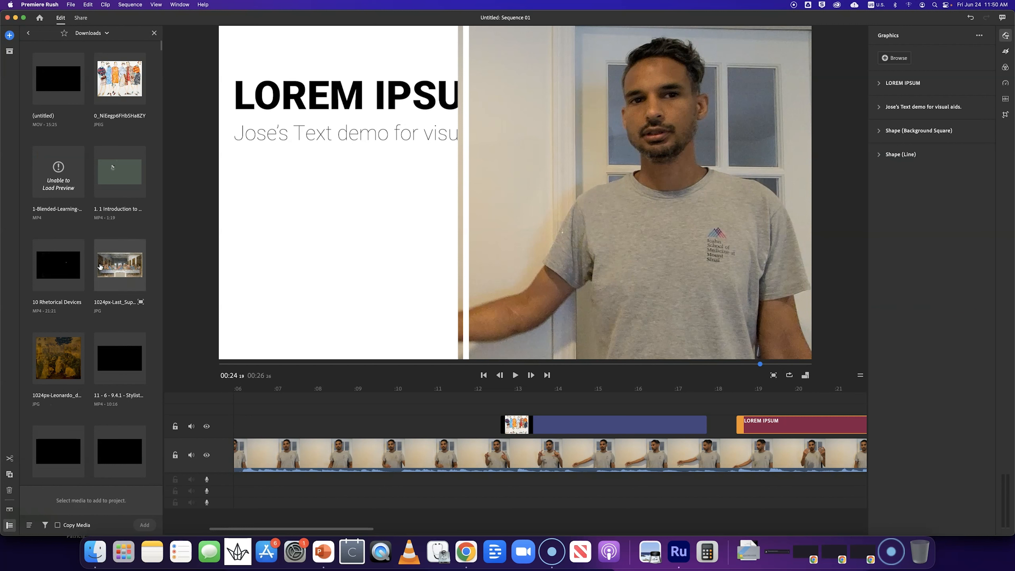
pyautogui.scroll(-10, 100, 267)
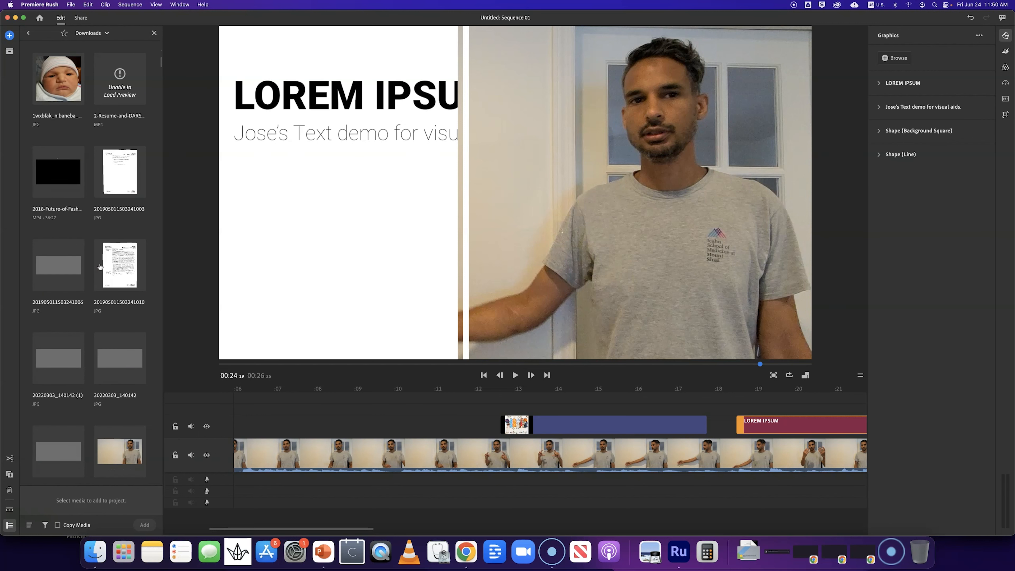
pyautogui.scroll(-3, 100, 267)
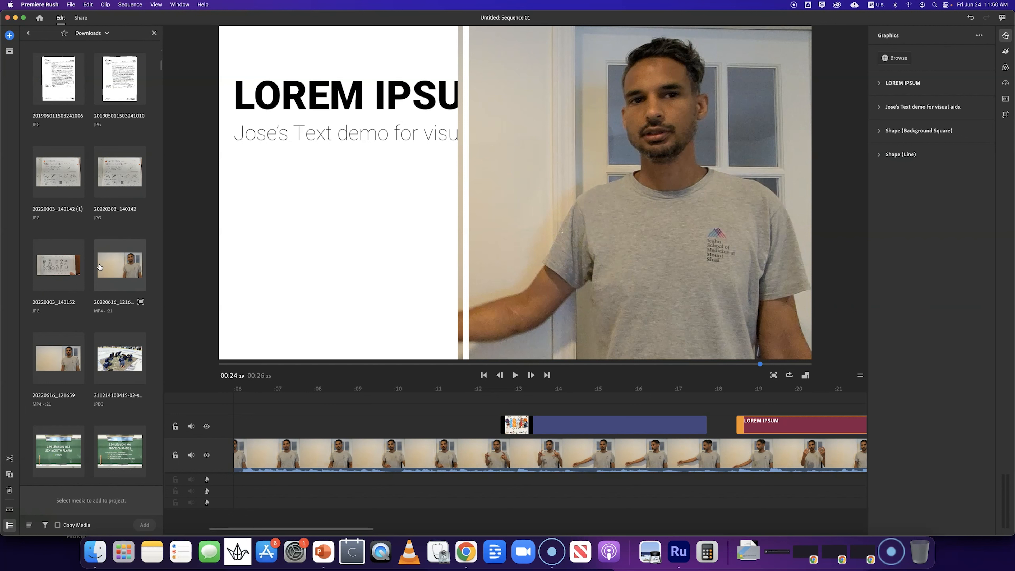
pyautogui.scroll(-5, 100, 266)
pyautogui.scroll(-1, 100, 267)
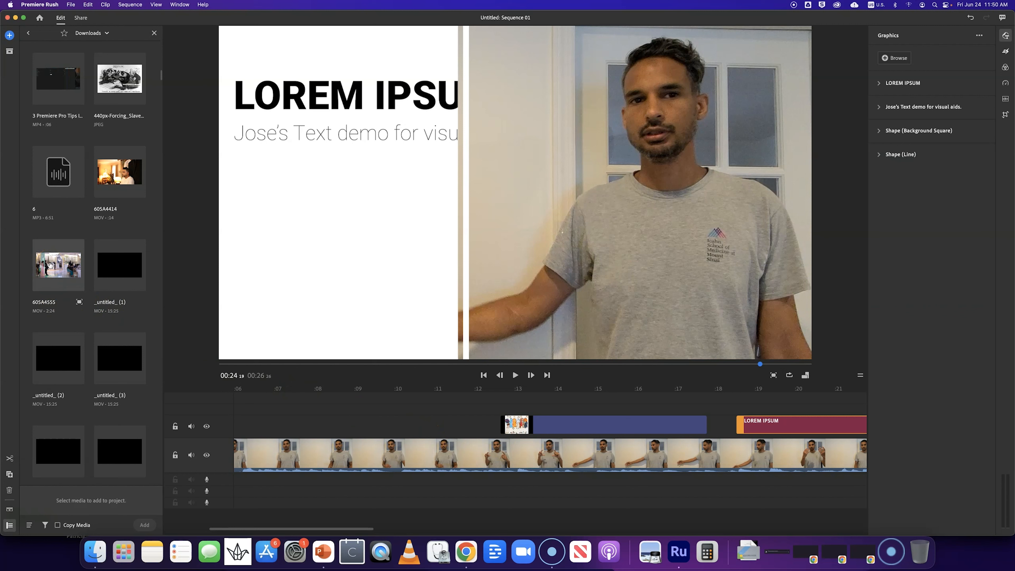
pyautogui.scroll(-5, 79, 319)
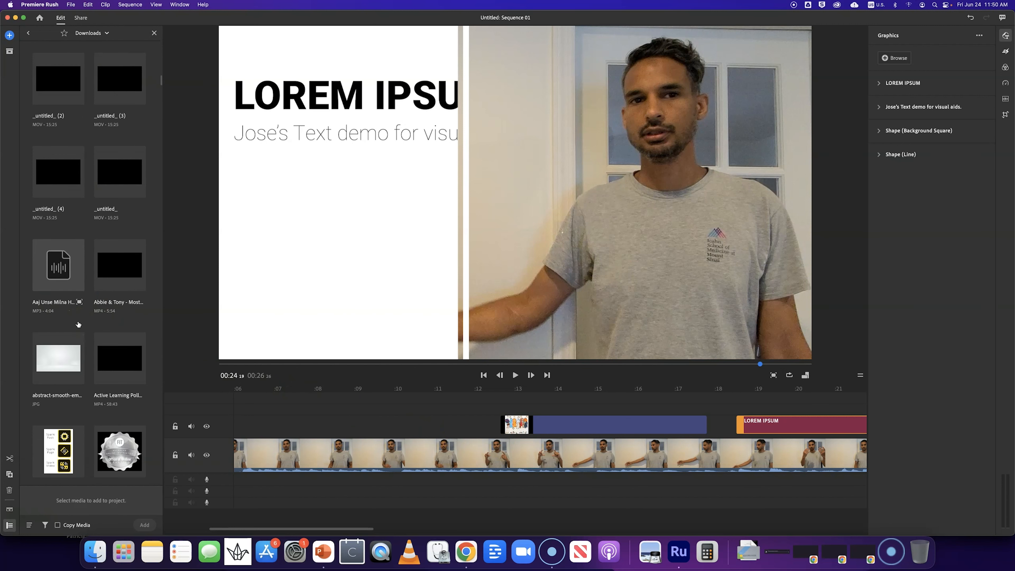
pyautogui.click(115, 273)
pyautogui.click(145, 524)
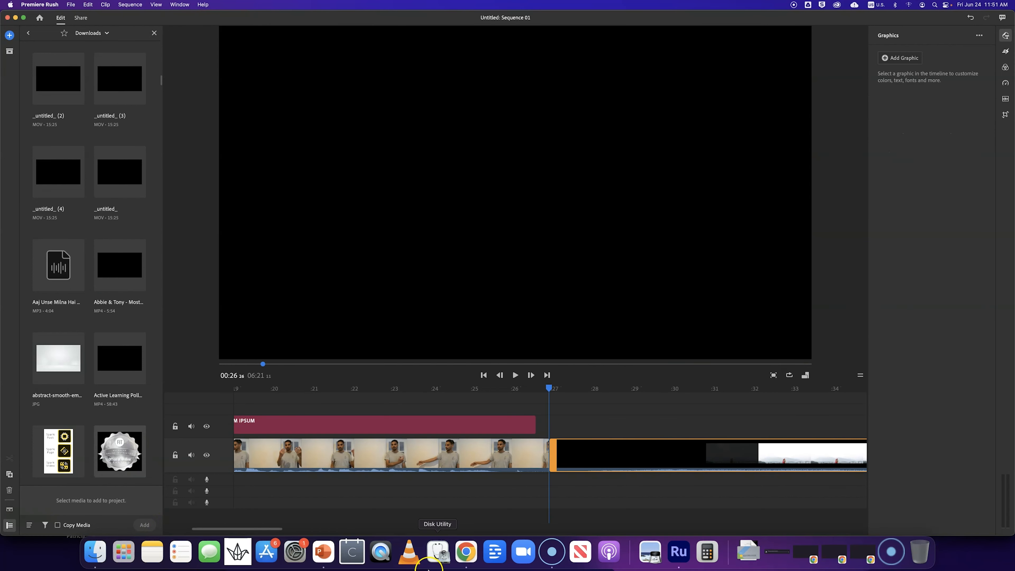
# - Trim the Abbie & Tony clip to run from about 26 to 50 seconds on the timeline and preview it
pyautogui.moveTo(275, 530)
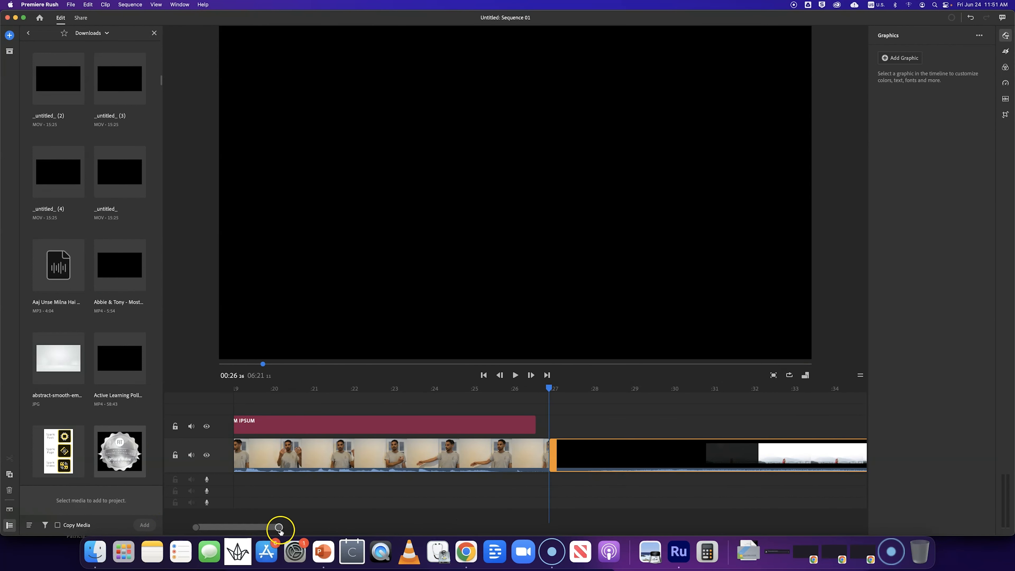
pyautogui.moveTo(320, 530); pyautogui.dragTo(414, 528)
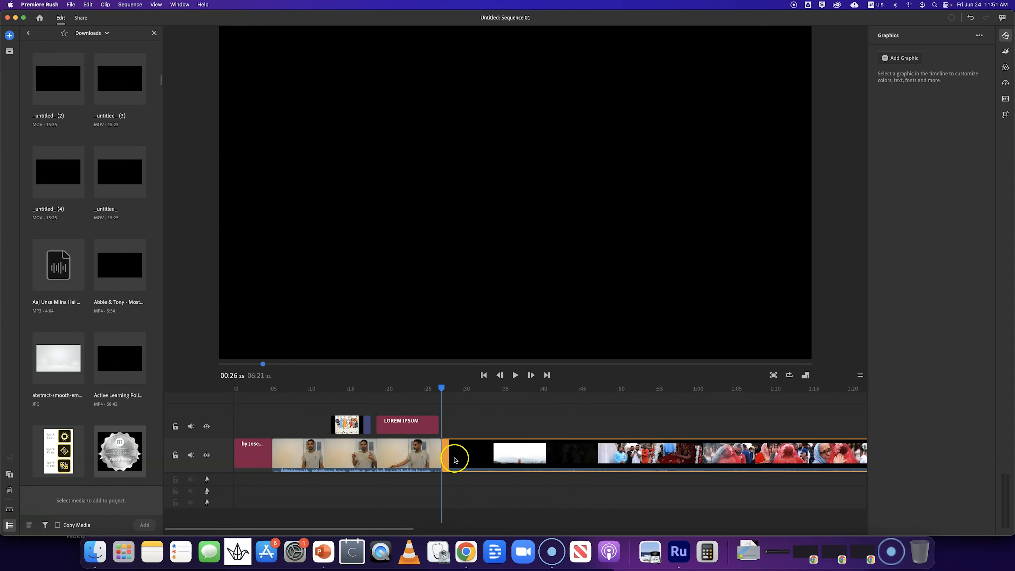
pyautogui.moveTo(483, 455); pyautogui.dragTo(707, 456)
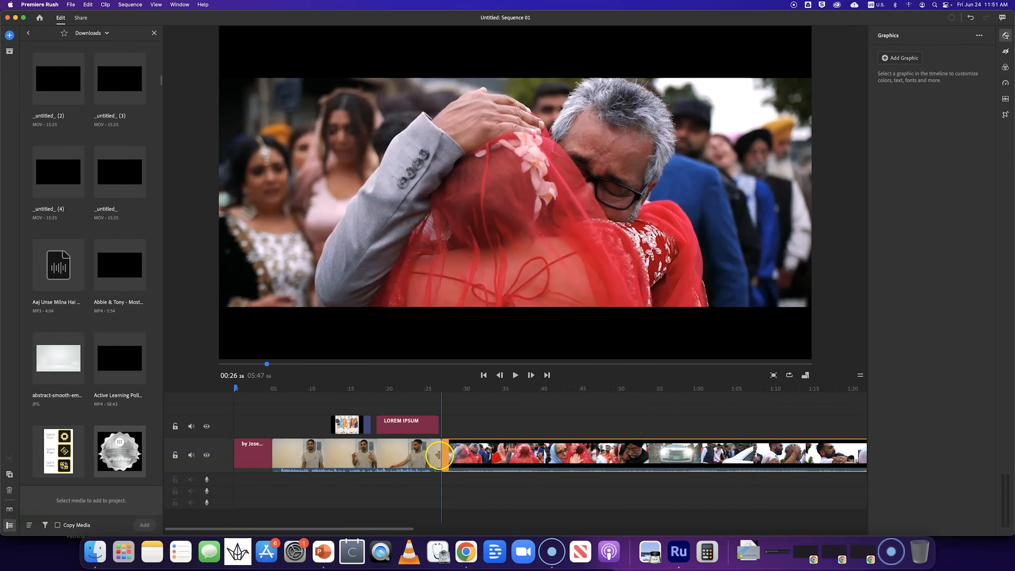
pyautogui.moveTo(589, 458); pyautogui.dragTo(846, 467)
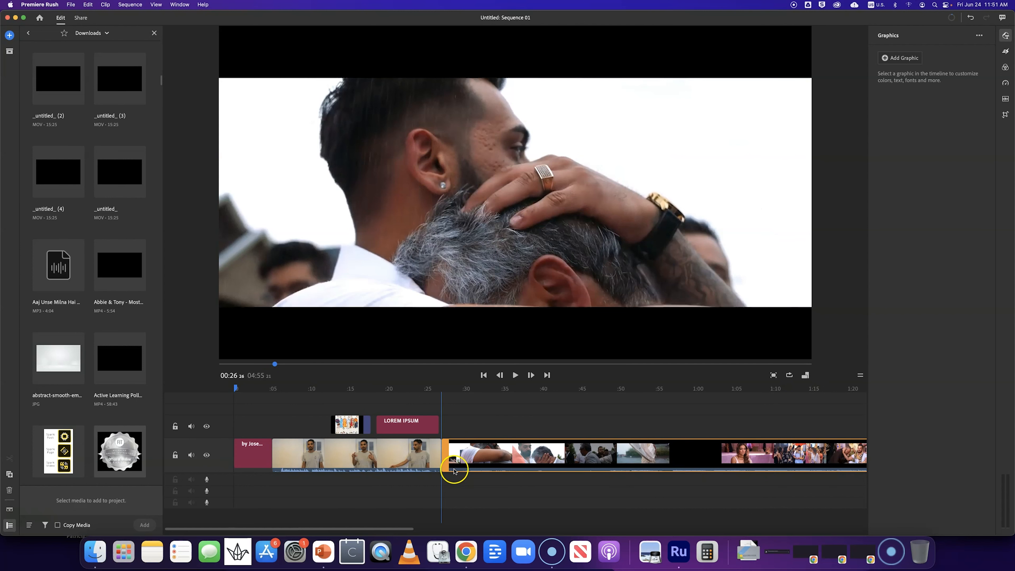
pyautogui.moveTo(448, 456); pyautogui.dragTo(693, 477)
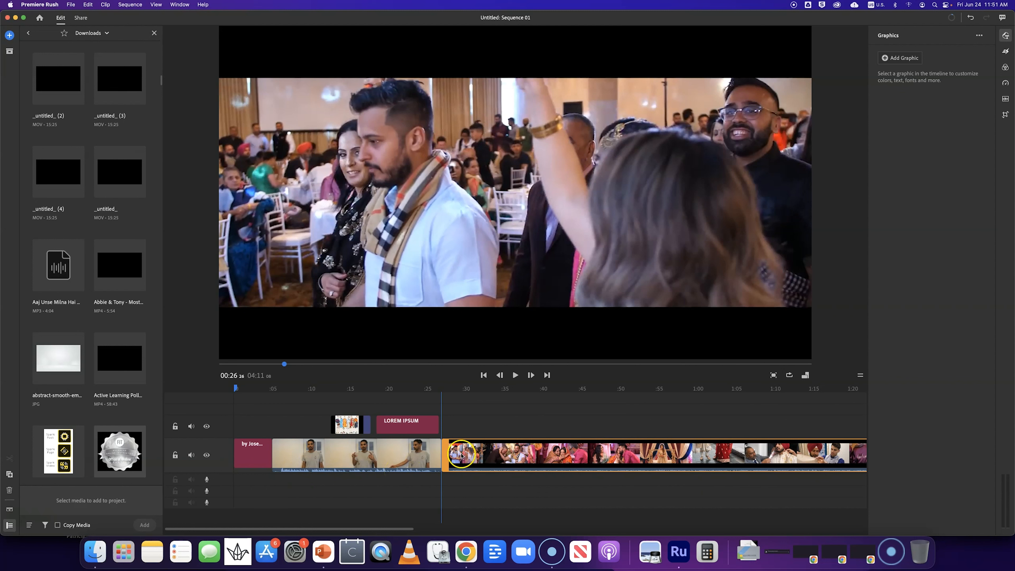
pyautogui.moveTo(403, 528); pyautogui.dragTo(653, 522)
pyautogui.moveTo(635, 459); pyautogui.dragTo(183, 455)
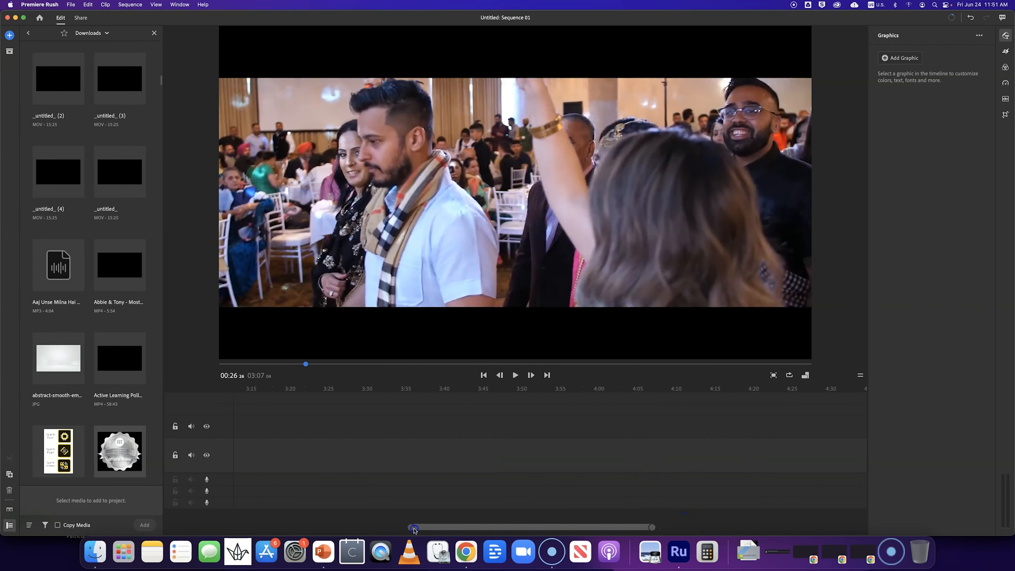
pyautogui.moveTo(482, 528); pyautogui.dragTo(398, 528)
pyautogui.moveTo(728, 460); pyautogui.dragTo(330, 447)
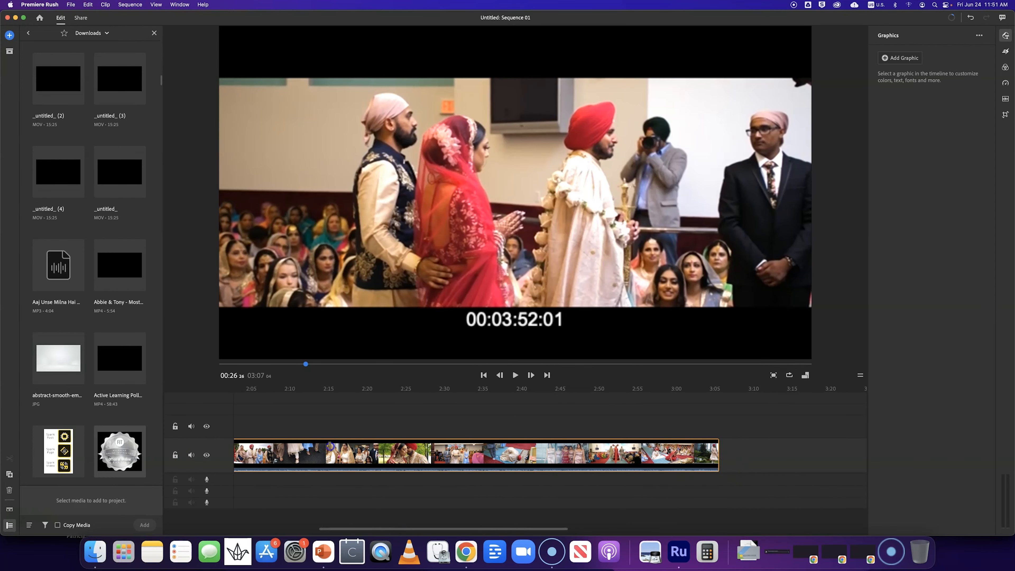
pyautogui.moveTo(242, 451); pyautogui.dragTo(243, 451)
pyautogui.moveTo(347, 529); pyautogui.dragTo(250, 527)
pyautogui.moveTo(838, 455); pyautogui.dragTo(273, 446)
pyautogui.moveTo(262, 526); pyautogui.dragTo(198, 525)
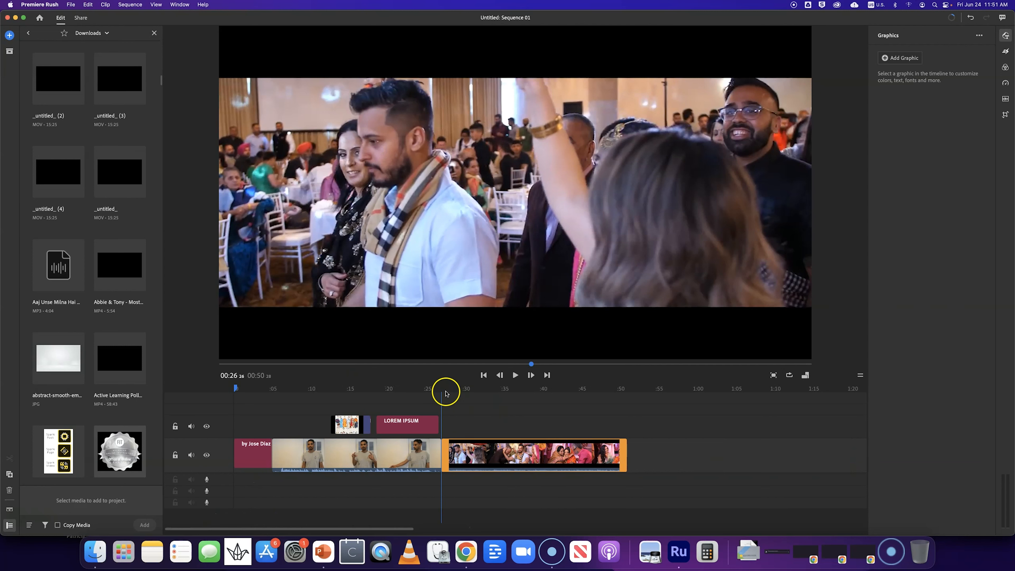
pyautogui.press('space')
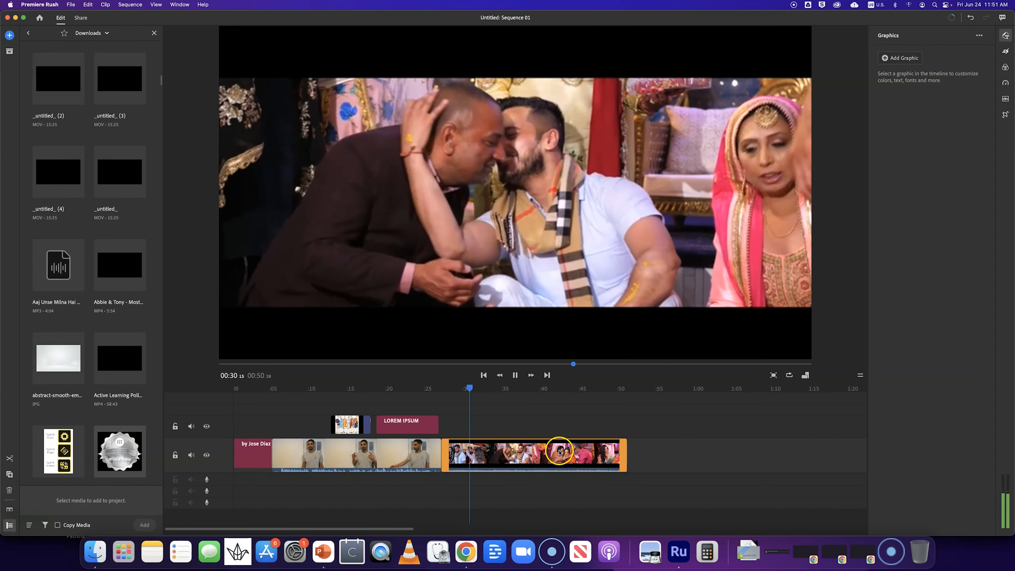
pyautogui.press('space')
# - Move the wedding clip onto the upper track so it starts at about 5 seconds
pyautogui.moveTo(626, 456); pyautogui.dragTo(295, 426)
pyautogui.click(291, 394)
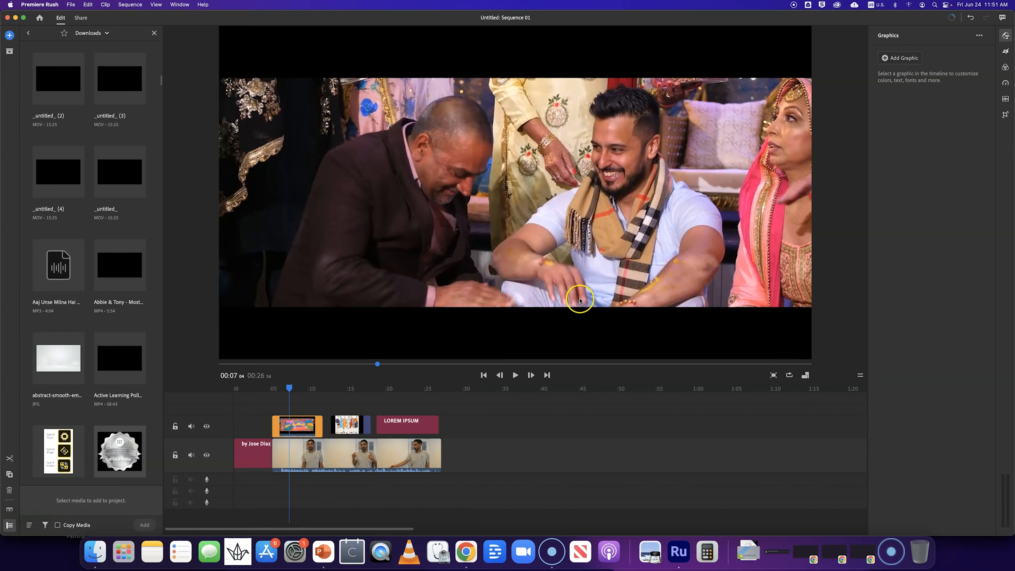
# - Scale the wedding clip down to a picture-in-picture in the upper-left of the frame
pyautogui.click(545, 332)
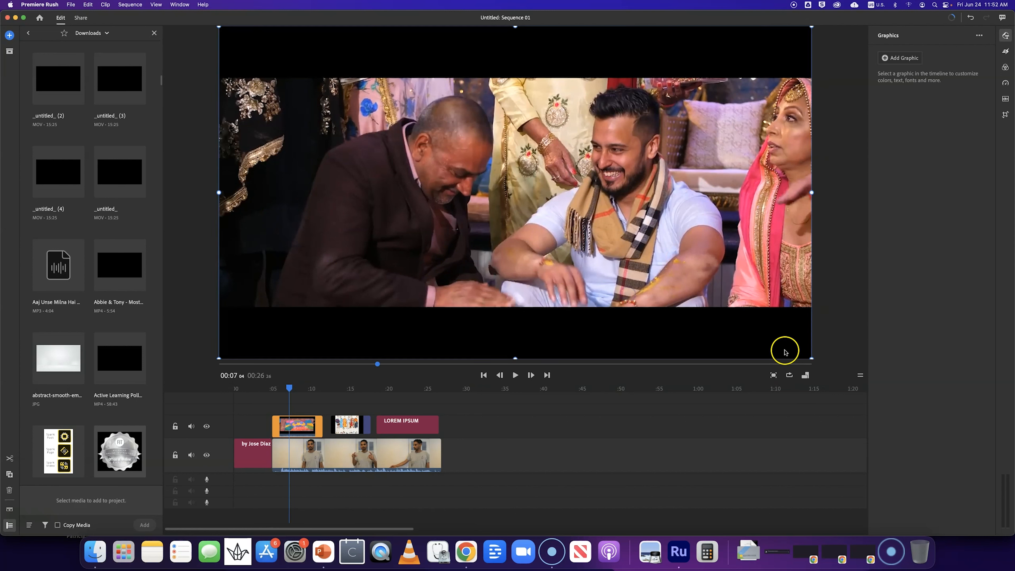
pyautogui.moveTo(811, 358); pyautogui.dragTo(812, 359)
pyautogui.moveTo(748, 338); pyautogui.dragTo(333, 242)
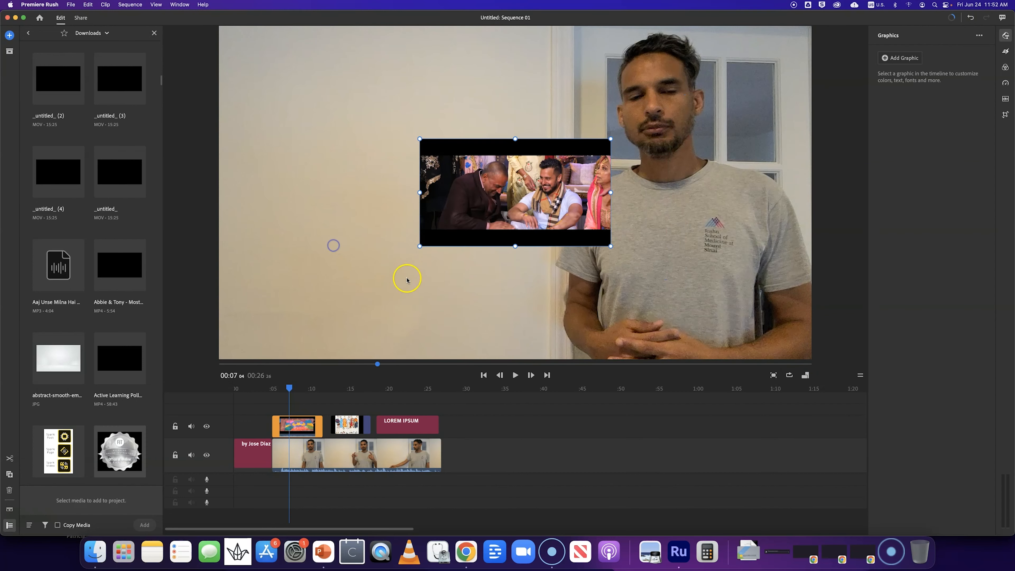
pyautogui.click(416, 208)
pyautogui.moveTo(416, 208)
pyautogui.mouseDown()
pyautogui.moveTo(366, 206)
pyautogui.moveTo(406, 209)
pyautogui.mouseUp()
pyautogui.moveTo(473, 247); pyautogui.dragTo(506, 274)
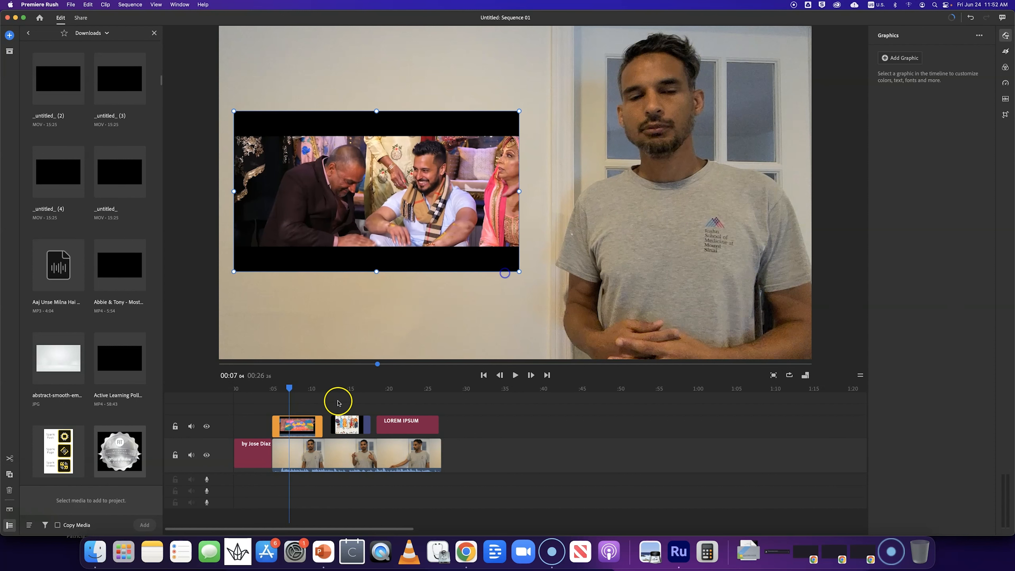
# - Mute the upper track's audio and play back the overlay from about 8 seconds
pyautogui.press('space')
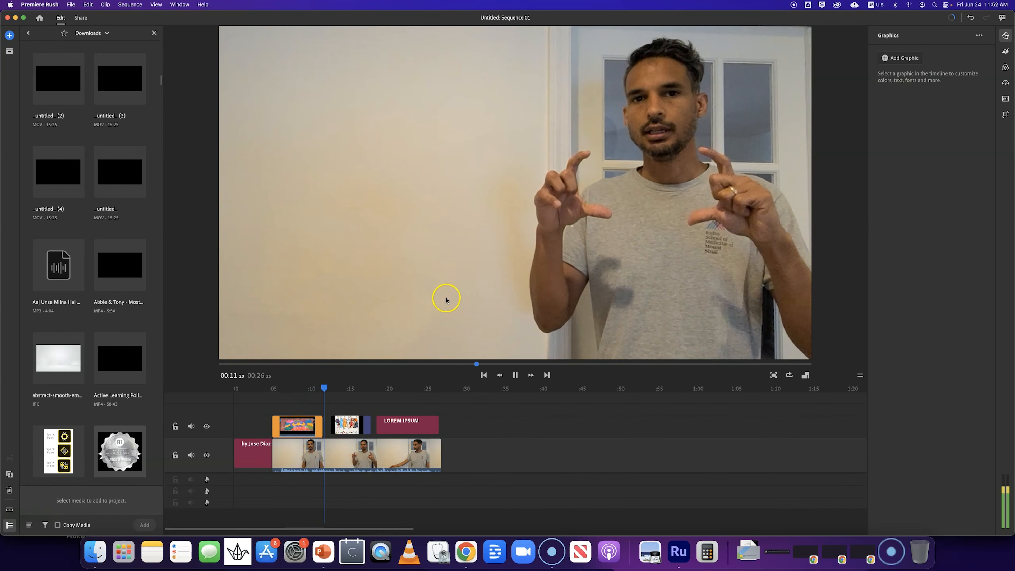
pyautogui.press('space')
pyautogui.click(192, 427)
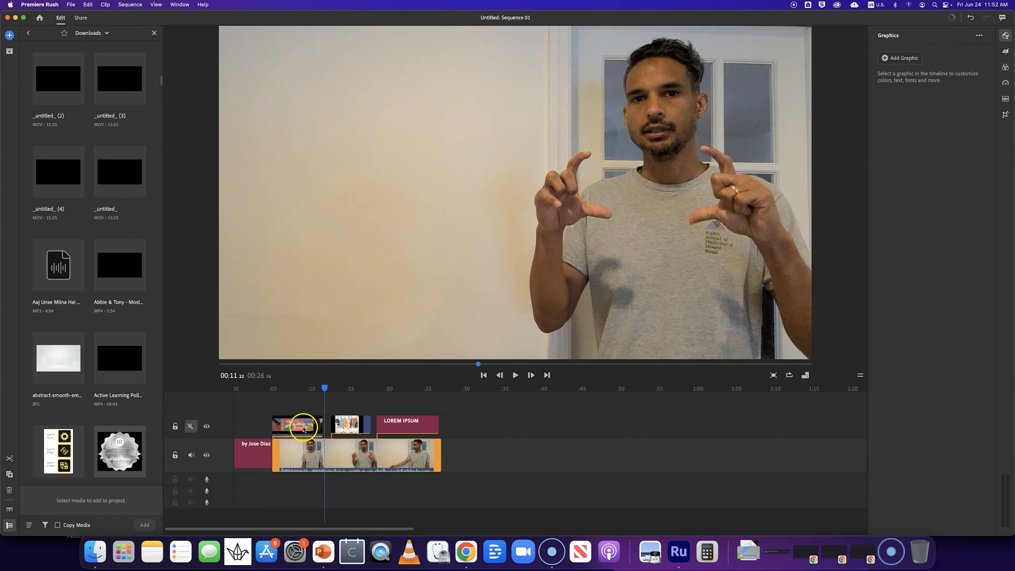
pyautogui.click(299, 388)
pyautogui.press('space')
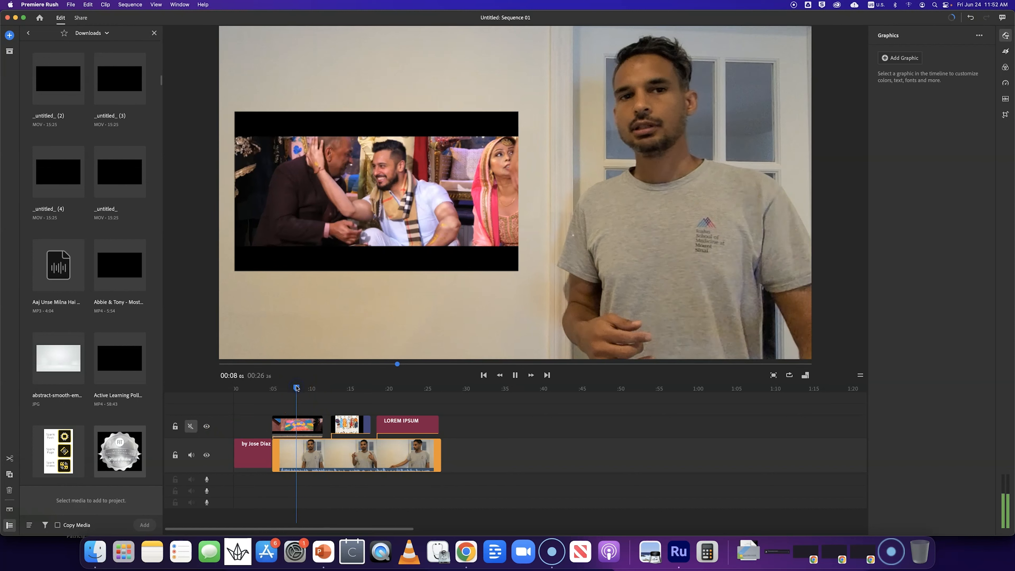
pyautogui.press('space')
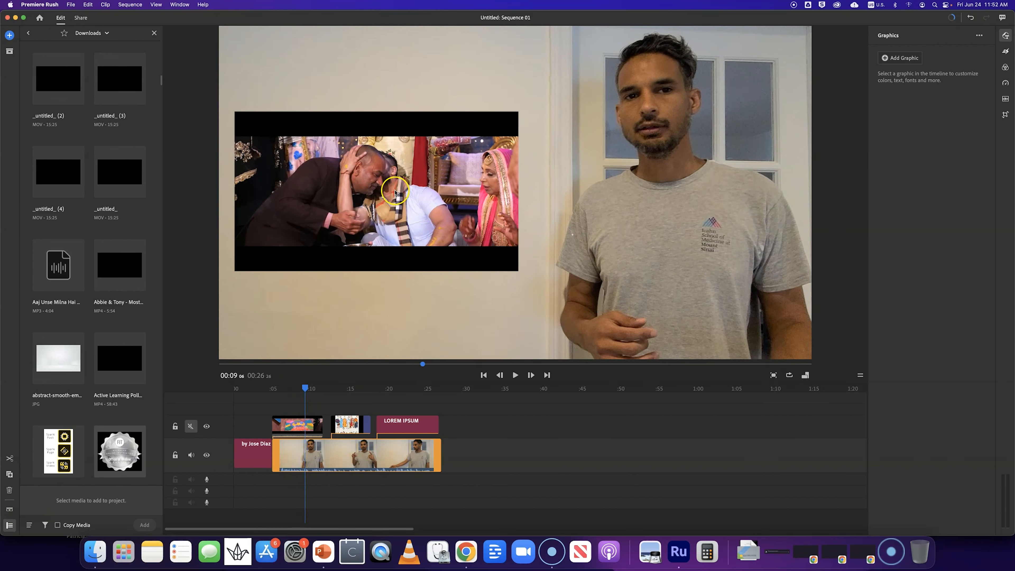
# - Unmute the upper track and enlarge the wedding clip back to fill the frame
pyautogui.click(190, 429)
pyautogui.click(190, 427)
pyautogui.click(383, 215)
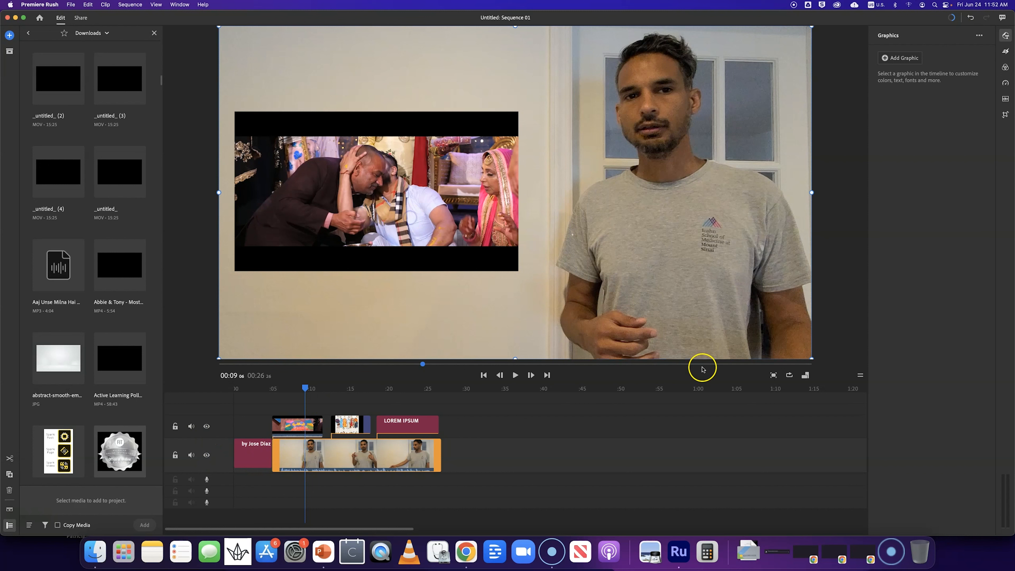
pyautogui.click(290, 428)
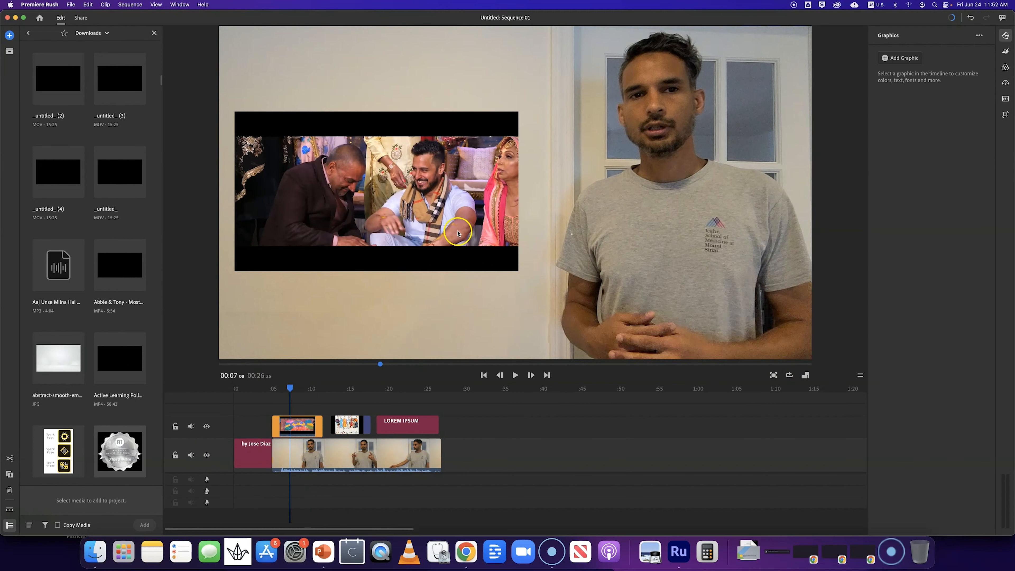
pyautogui.moveTo(524, 276); pyautogui.dragTo(640, 339)
pyautogui.moveTo(493, 248); pyautogui.dragTo(586, 257)
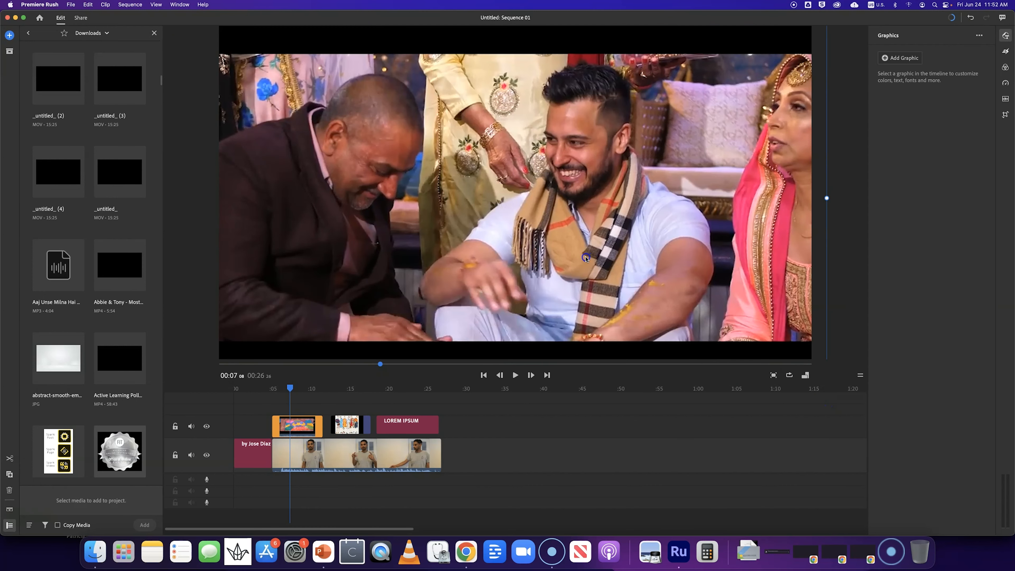
# - Move the wedding clip down onto the main track at about 5 seconds and scrub through it
pyautogui.moveTo(307, 425); pyautogui.dragTo(315, 455)
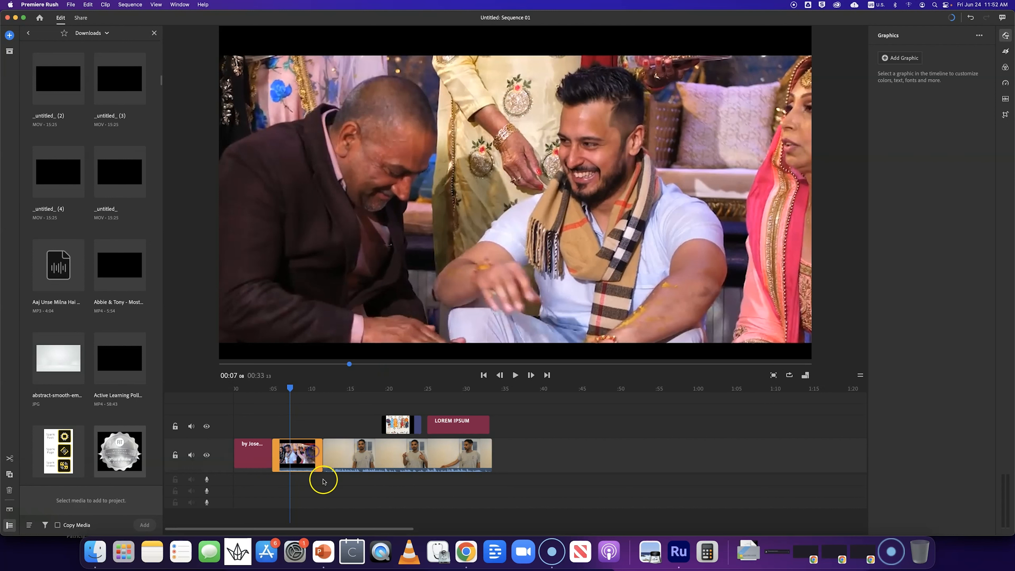
pyautogui.click(269, 388)
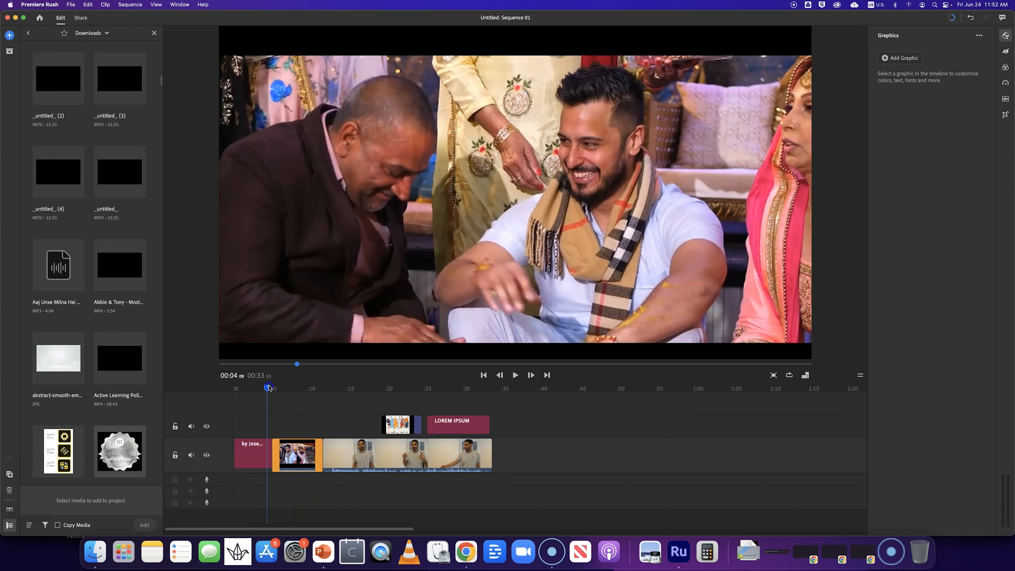
pyautogui.moveTo(274, 391); pyautogui.dragTo(355, 416)
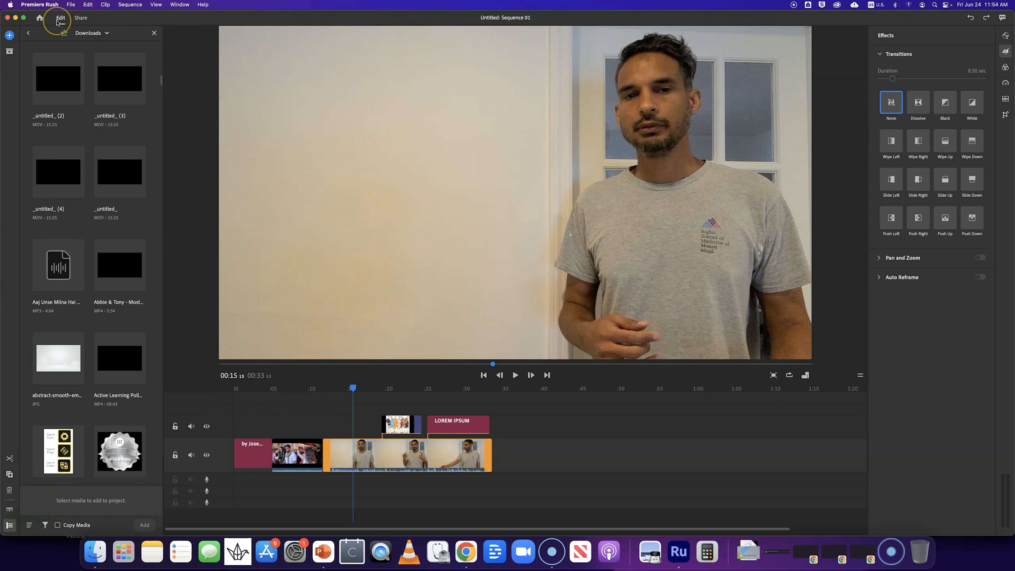
# - Open sharing, pick YouTube as the destination, check its advanced settings and try to export
pyautogui.click(80, 18)
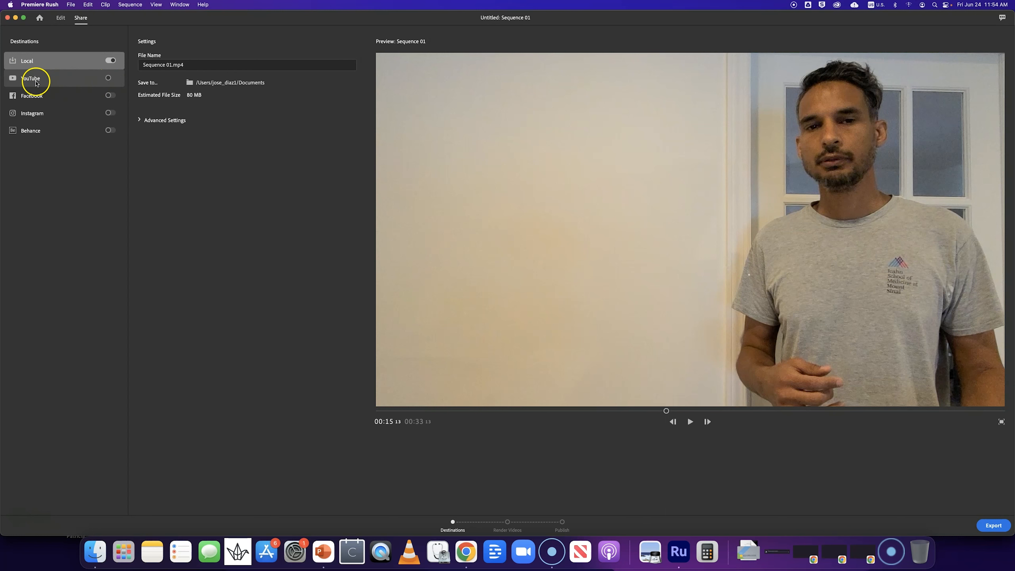
pyautogui.click(27, 81)
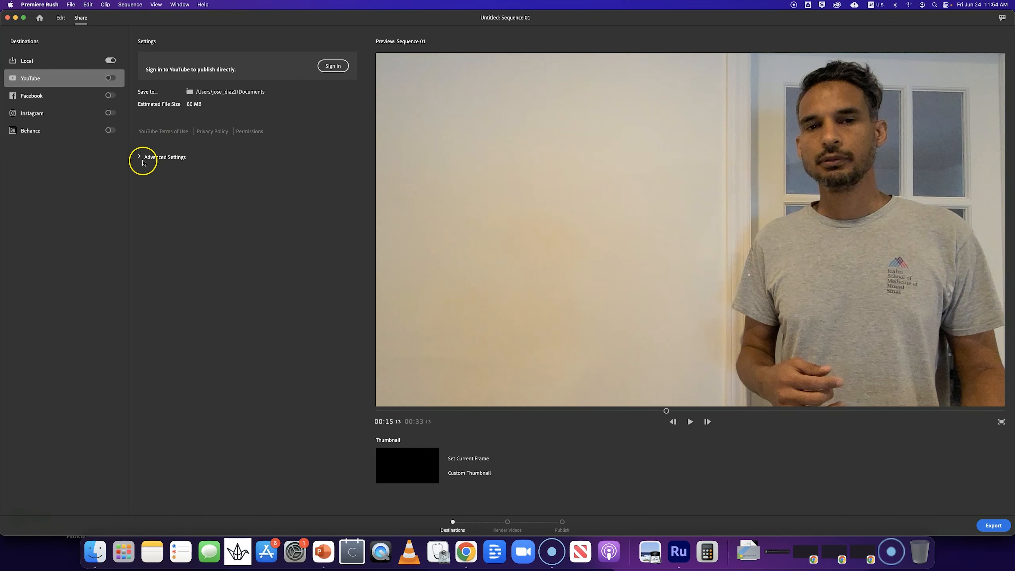
pyautogui.click(140, 158)
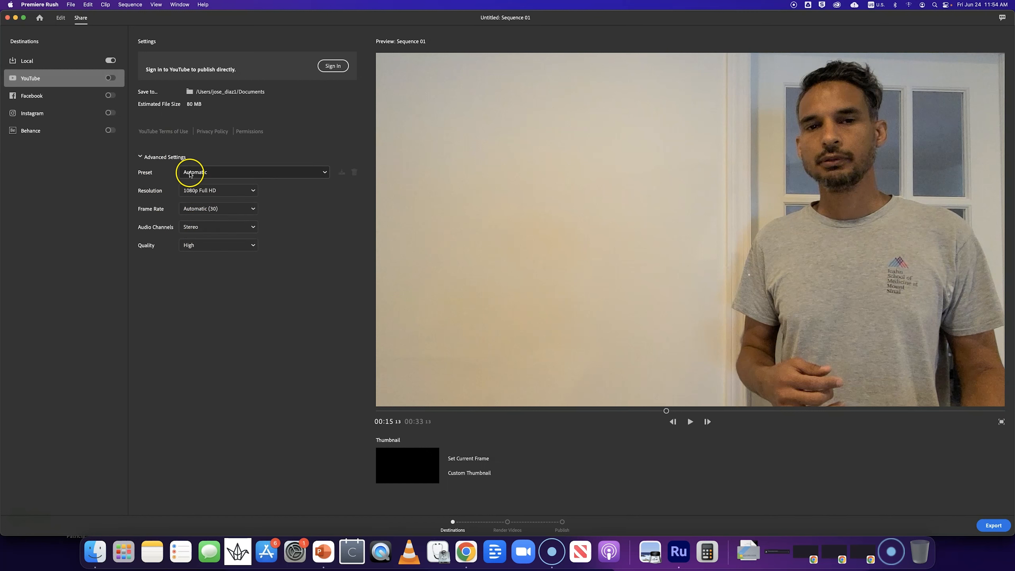
pyautogui.click(142, 158)
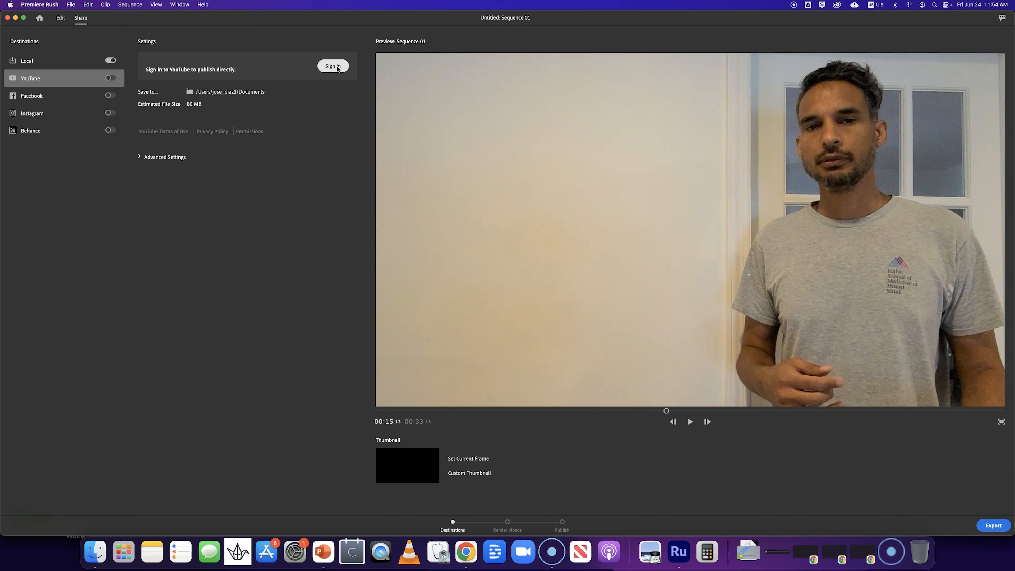
pyautogui.click(994, 526)
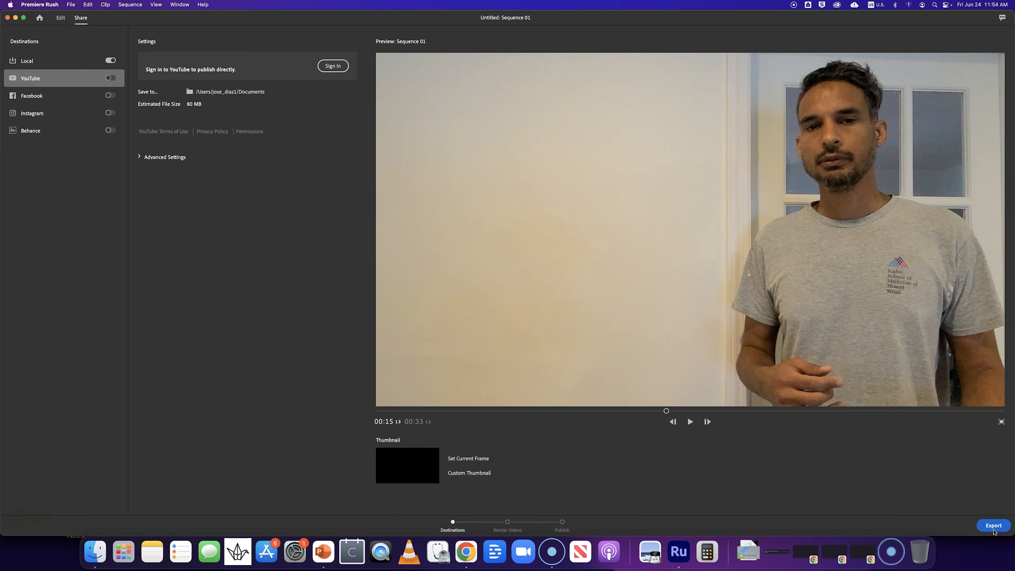
# - Switch to the Local destination, name the file My Presentation, and check its advanced settings
pyautogui.click(44, 66)
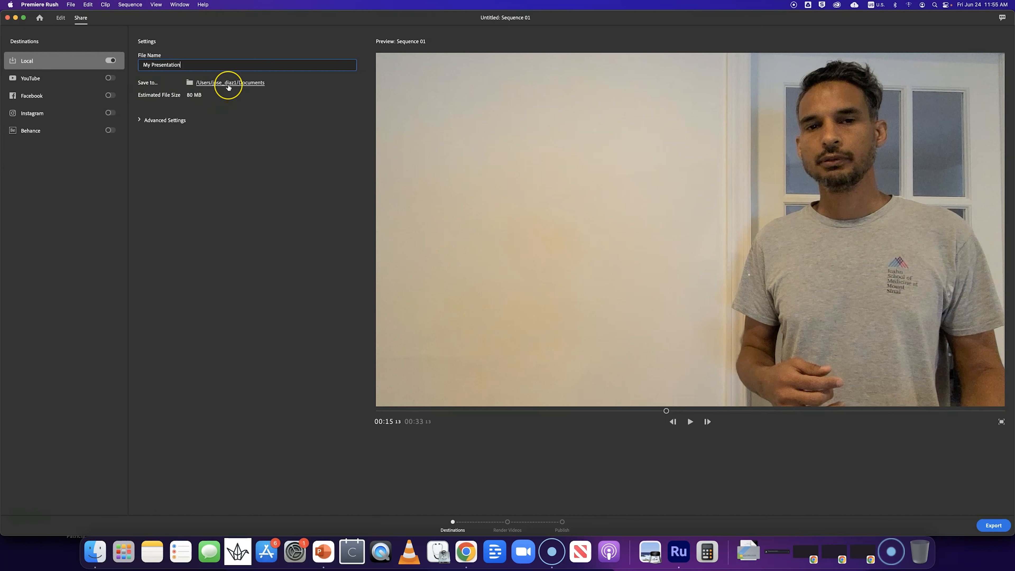
pyautogui.click(140, 120)
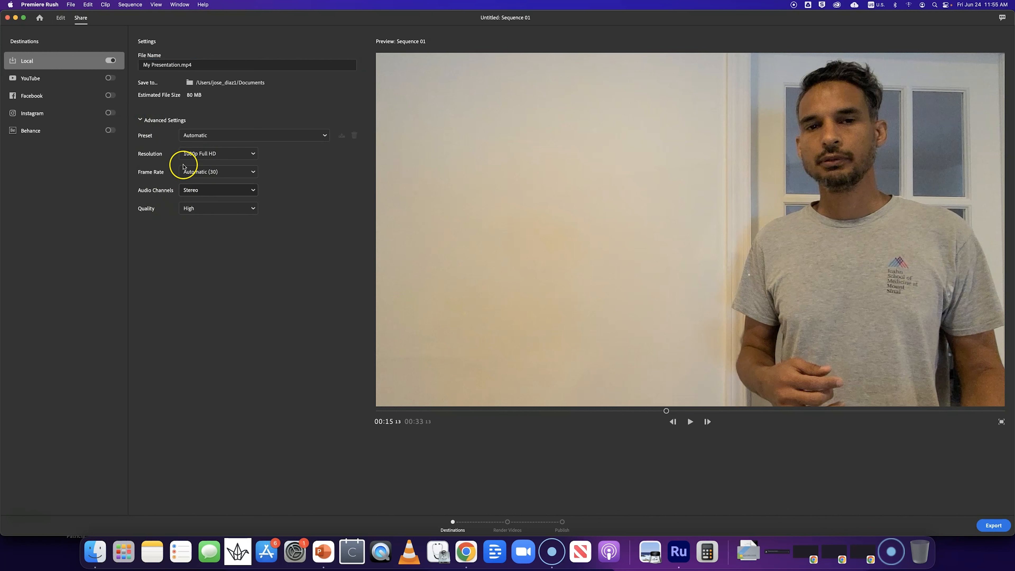
pyautogui.click(140, 121)
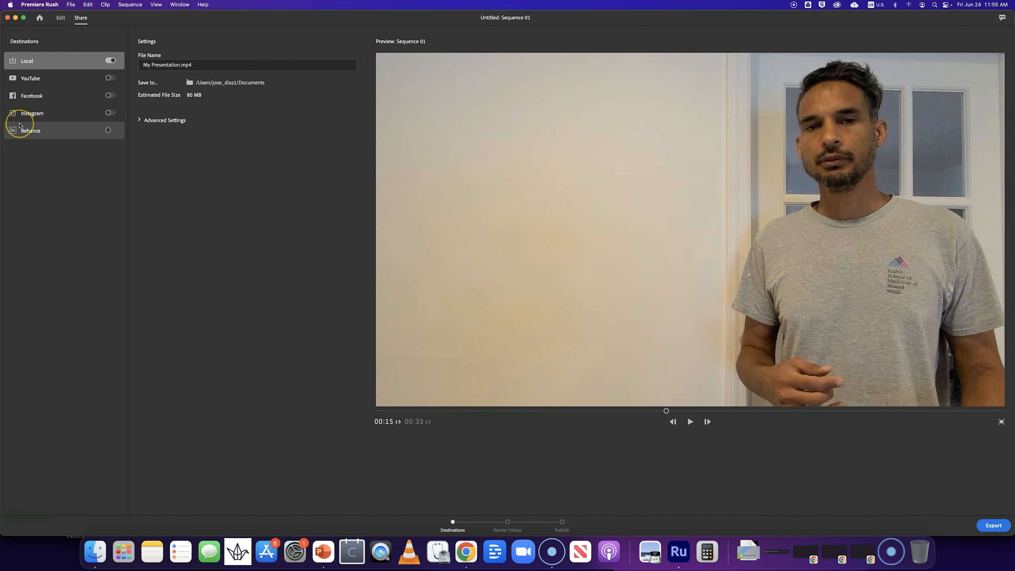
# - Switch to the YouTube destination and sign in with the Google account, granting Adobe Media Encoder access
pyautogui.click(22, 78)
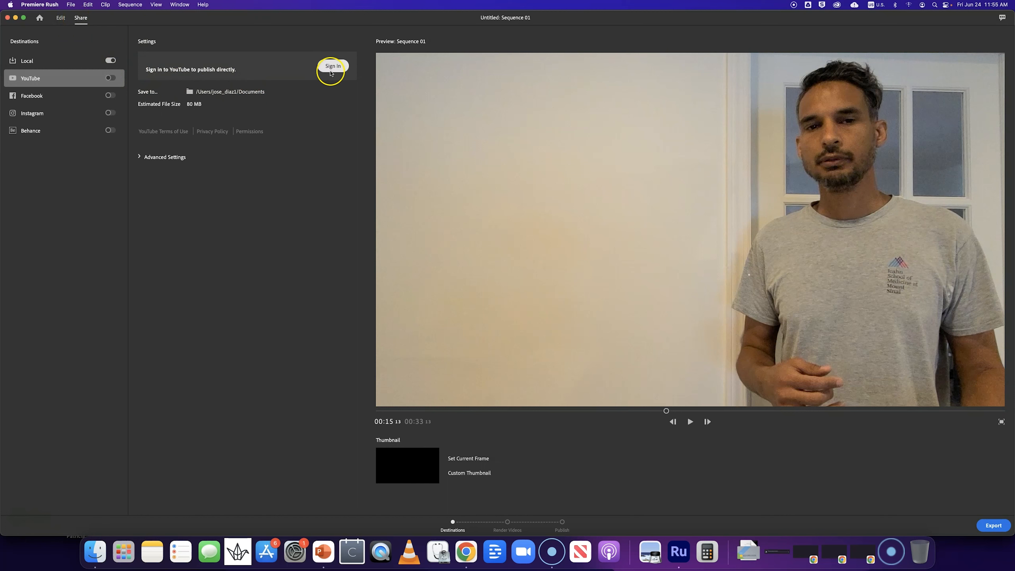
pyautogui.click(331, 70)
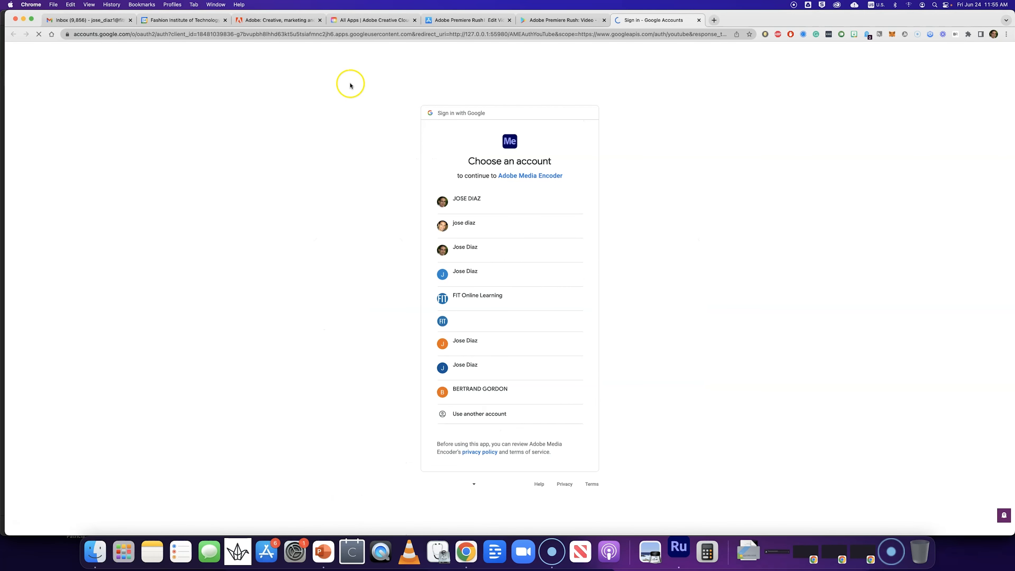
pyautogui.click(472, 205)
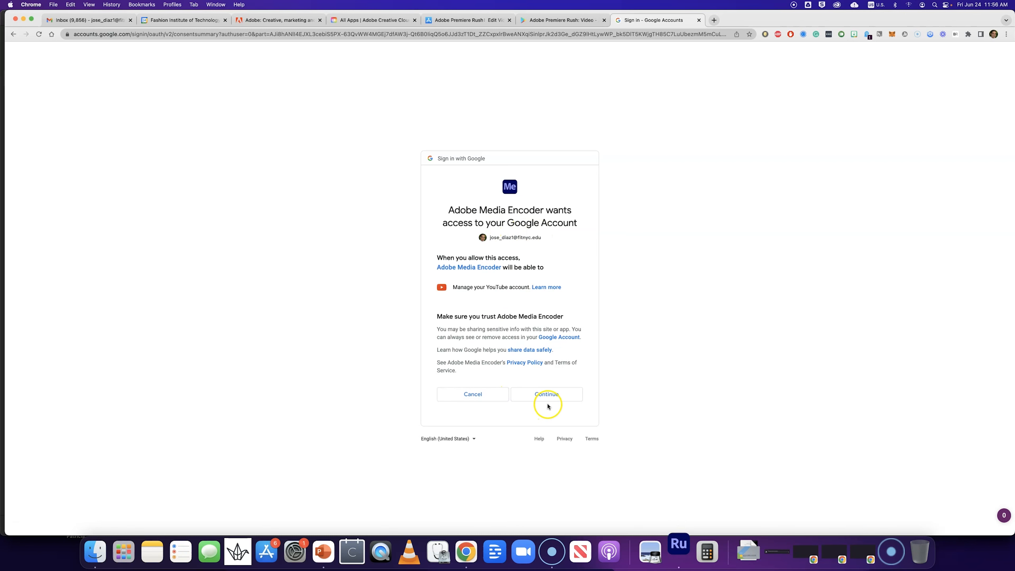
pyautogui.click(556, 398)
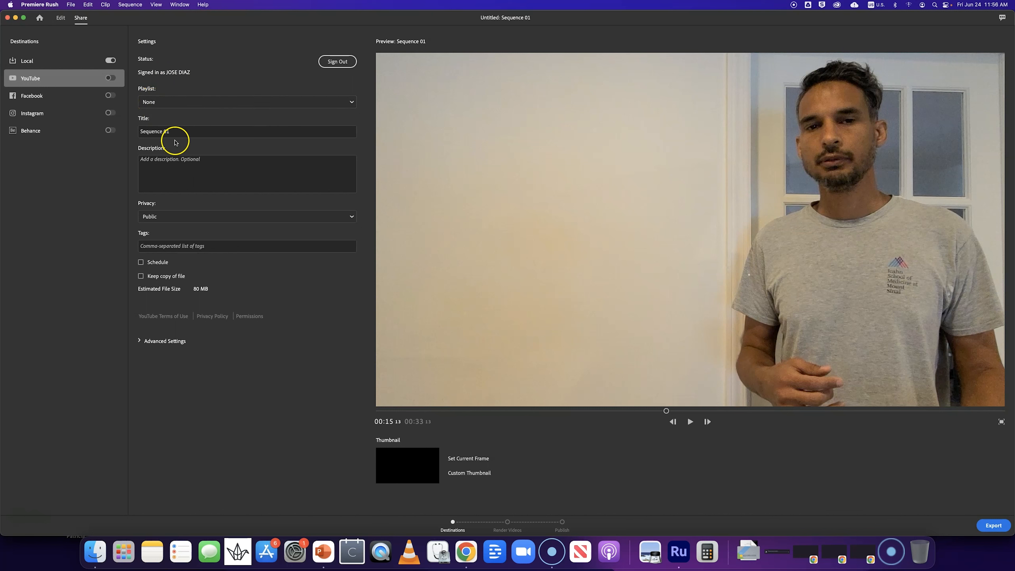
# - Title the YouTube video with the creator's name followed by Presentation and set its privacy to Unlisted
pyautogui.moveTo(177, 136); pyautogui.dragTo(138, 133)
pyautogui.write('Jose Diaz Presentation')
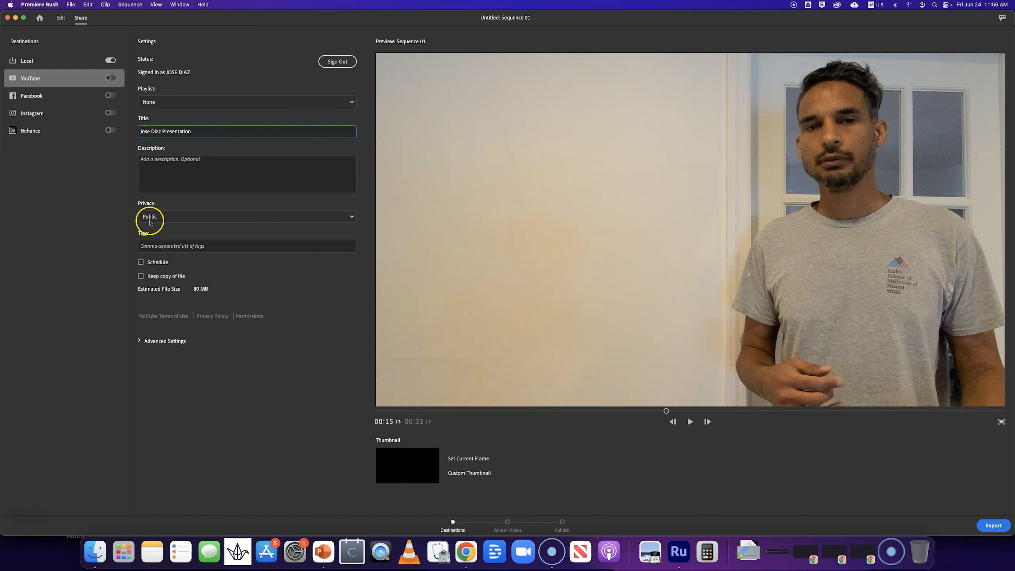
pyautogui.click(161, 217)
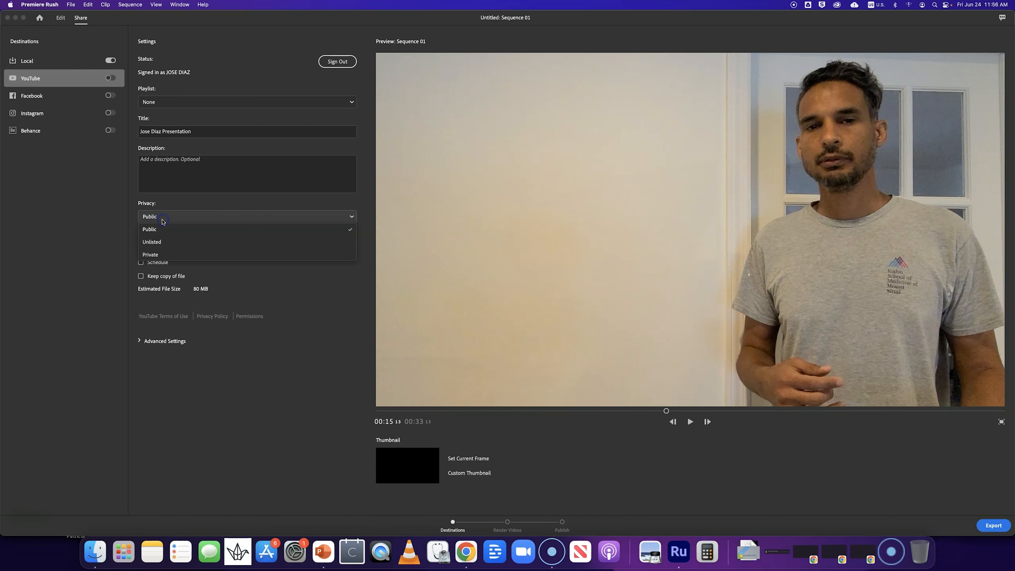
pyautogui.click(162, 244)
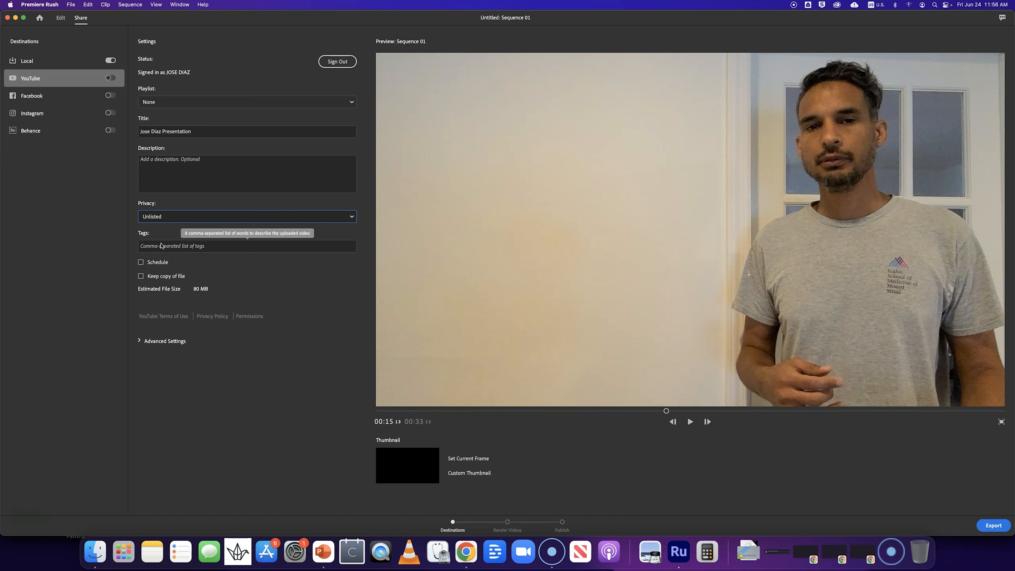
pyautogui.click(168, 226)
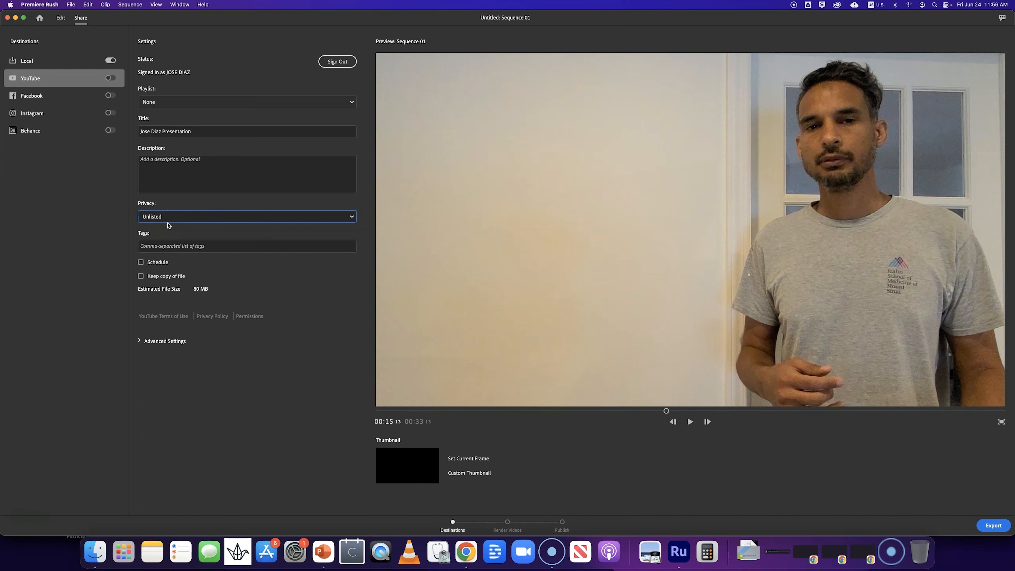
pyautogui.click(142, 219)
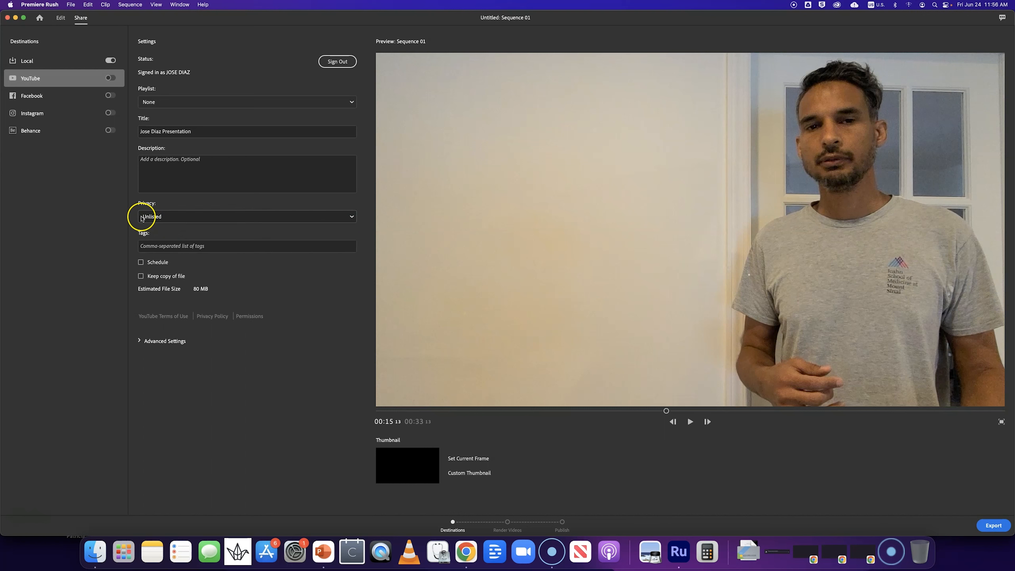
pyautogui.click(157, 220)
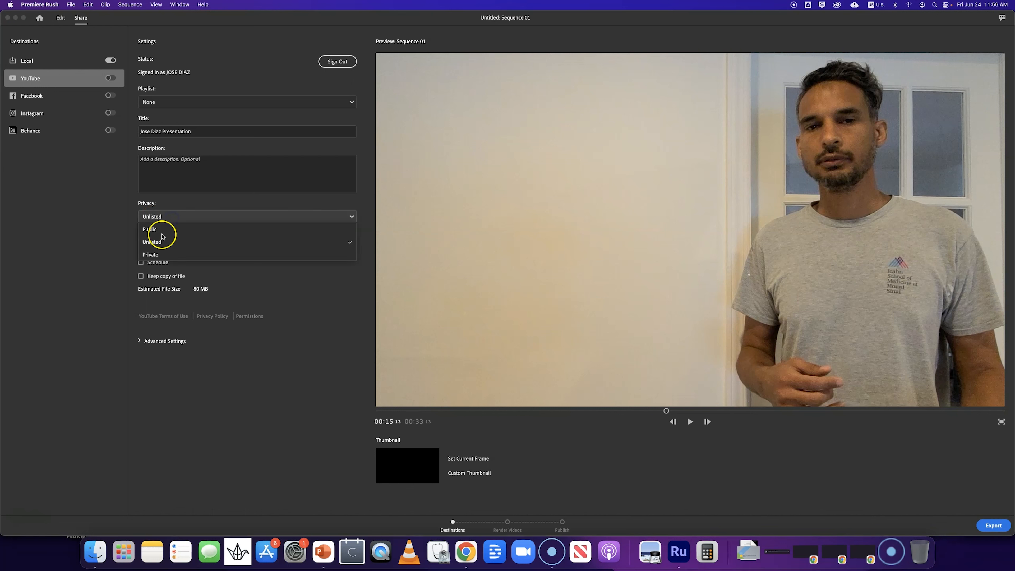
pyautogui.click(118, 235)
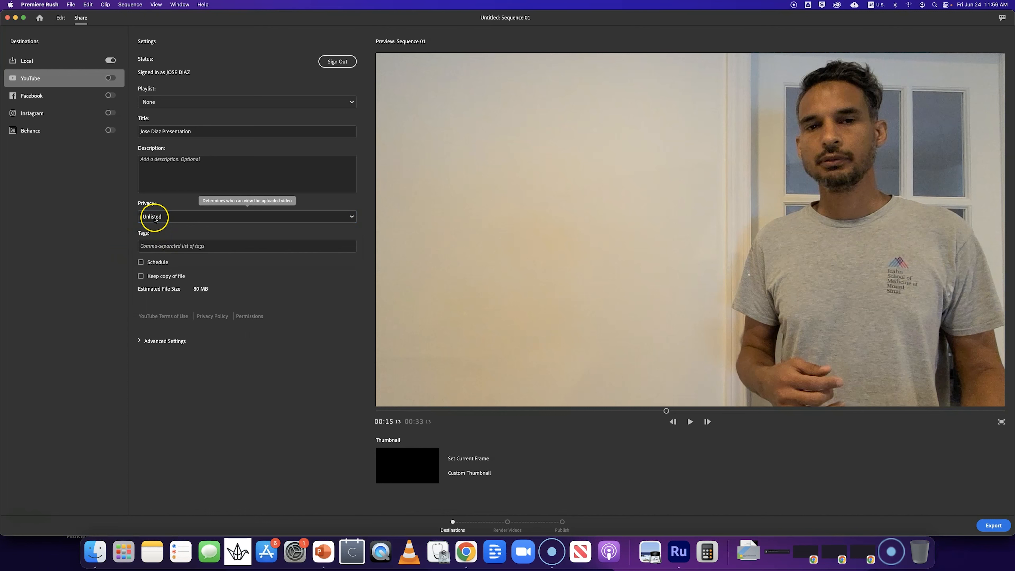
# - Export the video and publish the rendered result to YouTube
pyautogui.click(997, 527)
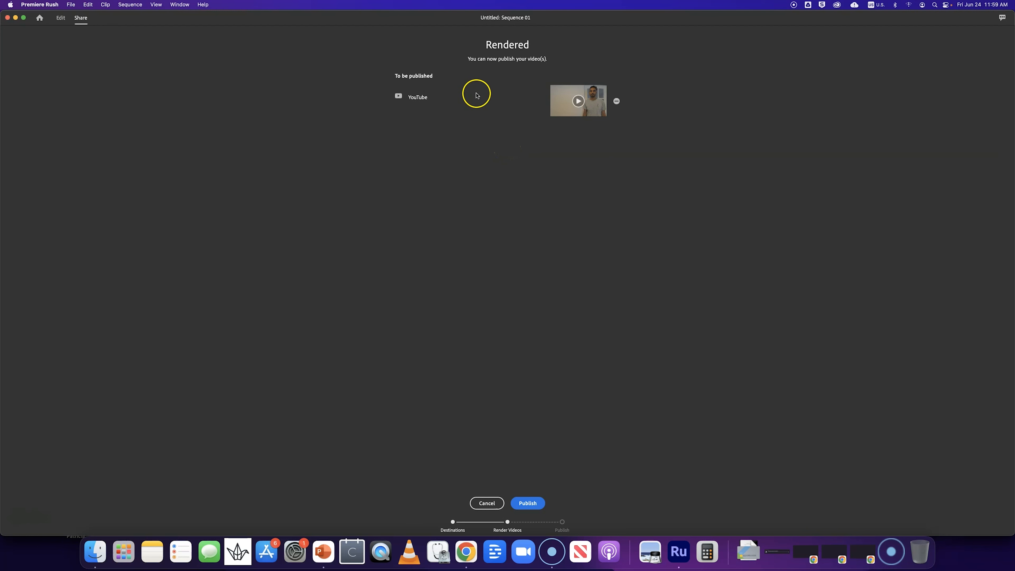
pyautogui.click(527, 505)
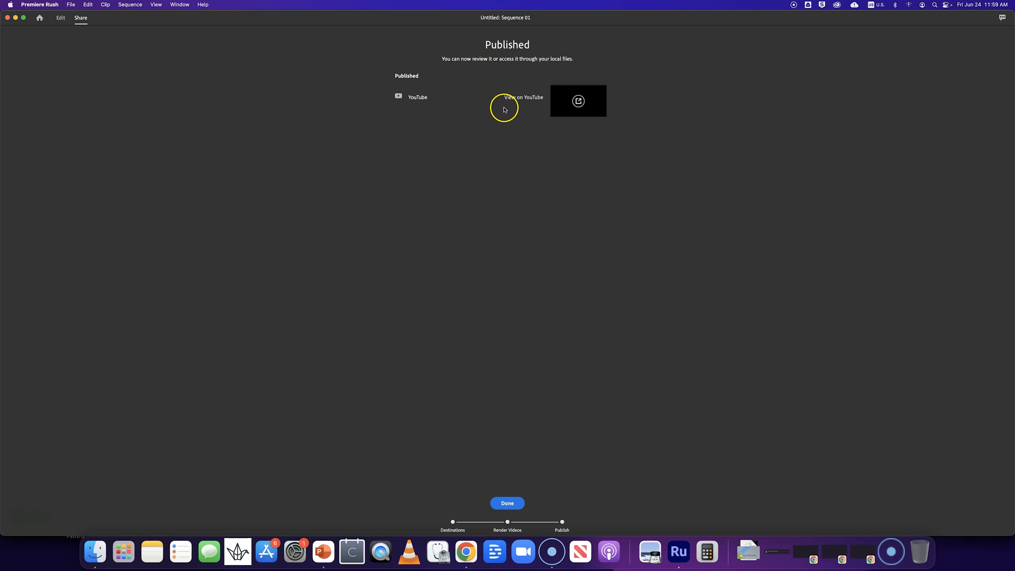
# - Open the published video on YouTube, pause it, and copy its share link
pyautogui.click(517, 100)
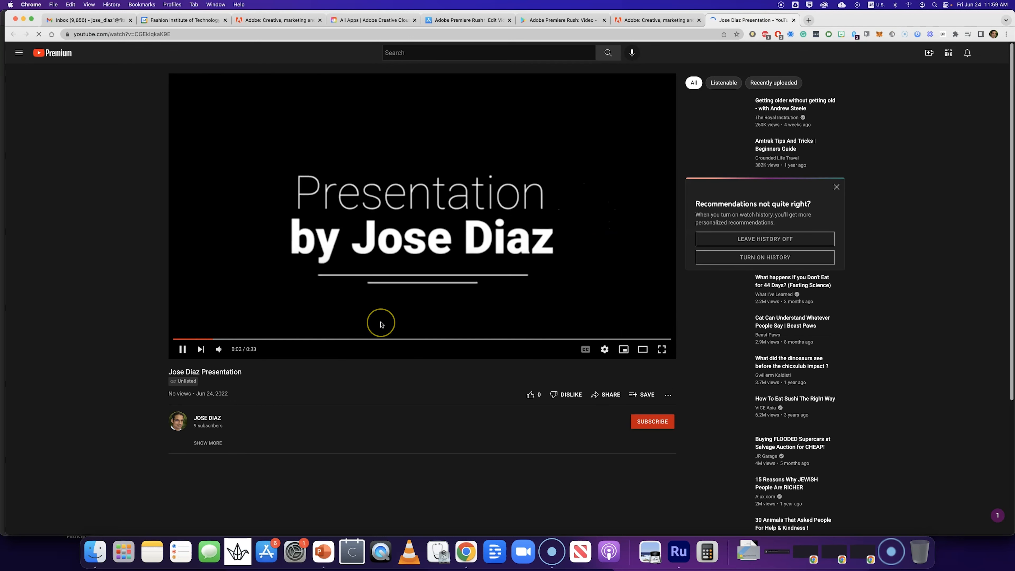
pyautogui.click(182, 350)
pyautogui.click(608, 396)
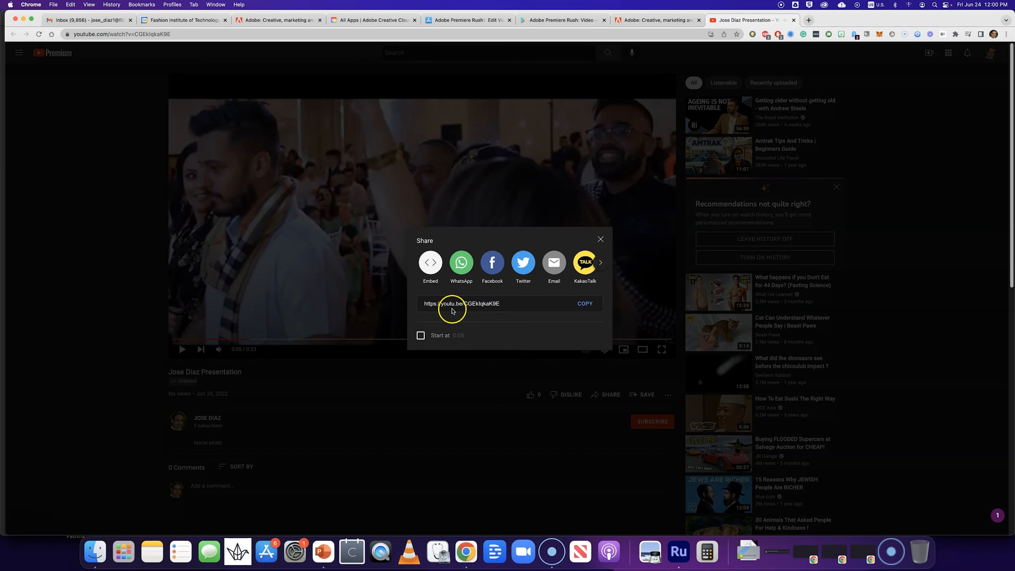
pyautogui.click(444, 305)
pyautogui.click(469, 305)
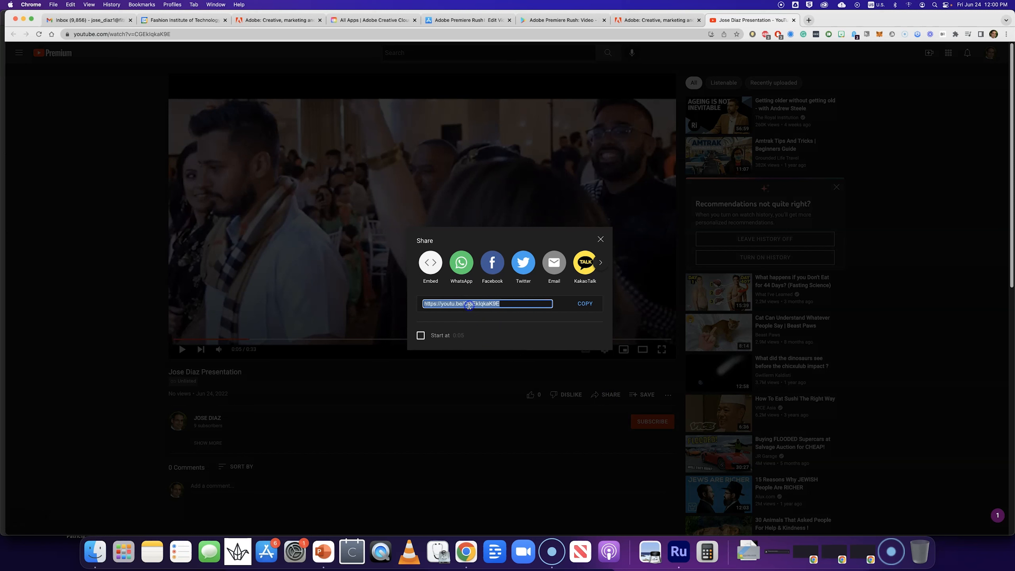
pyautogui.click(589, 305)
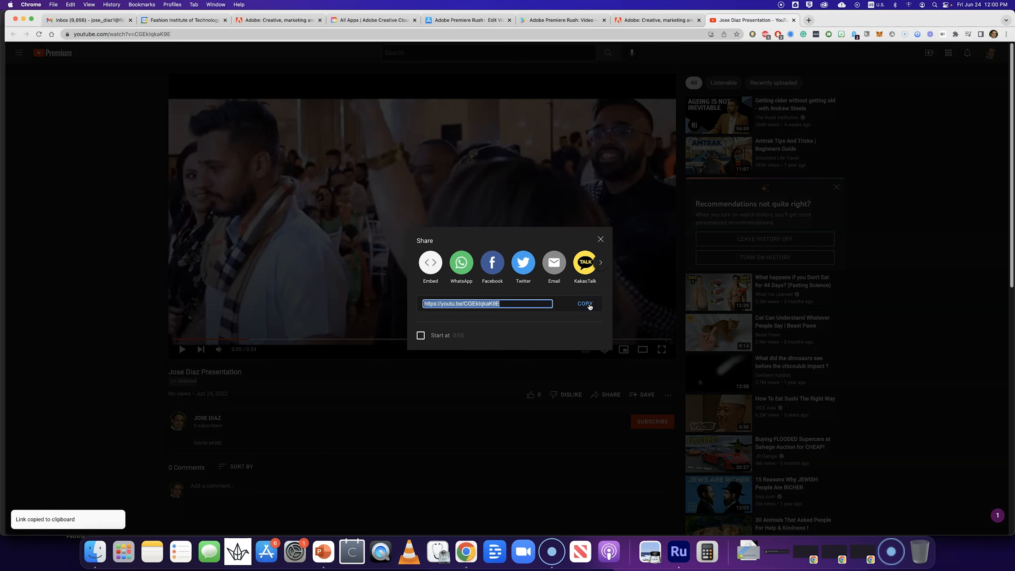